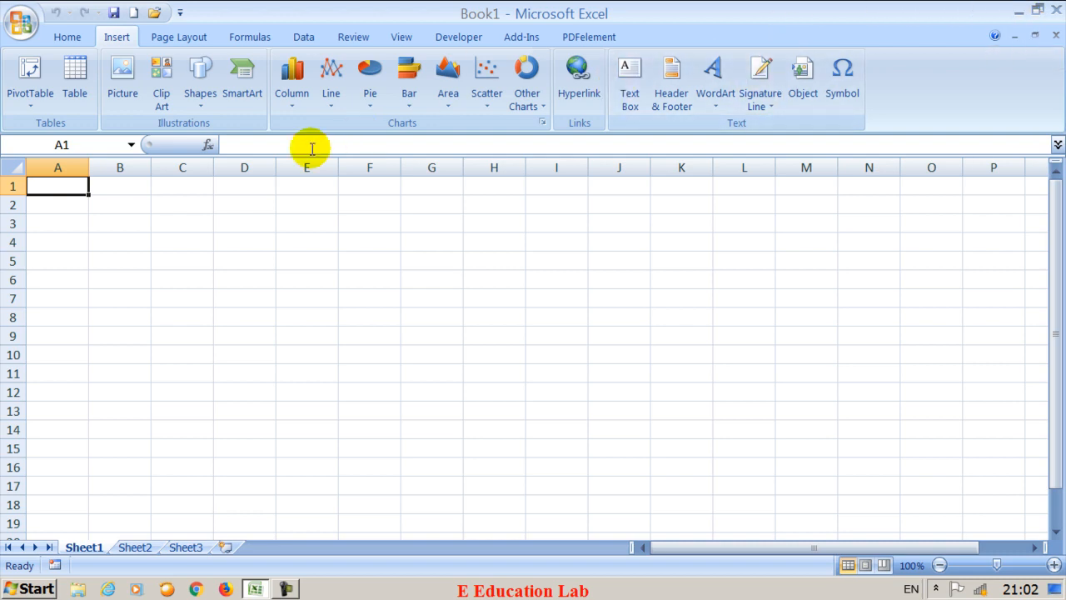
- Select the whole of row 1, the whole of column A, and a single cell in turn
click(10, 187)
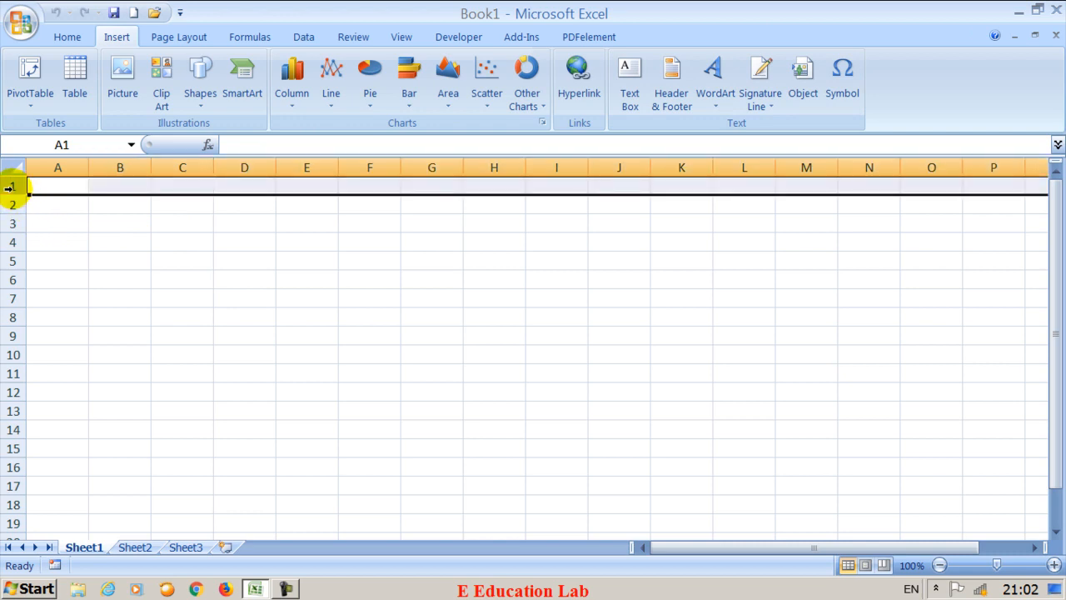
click(61, 168)
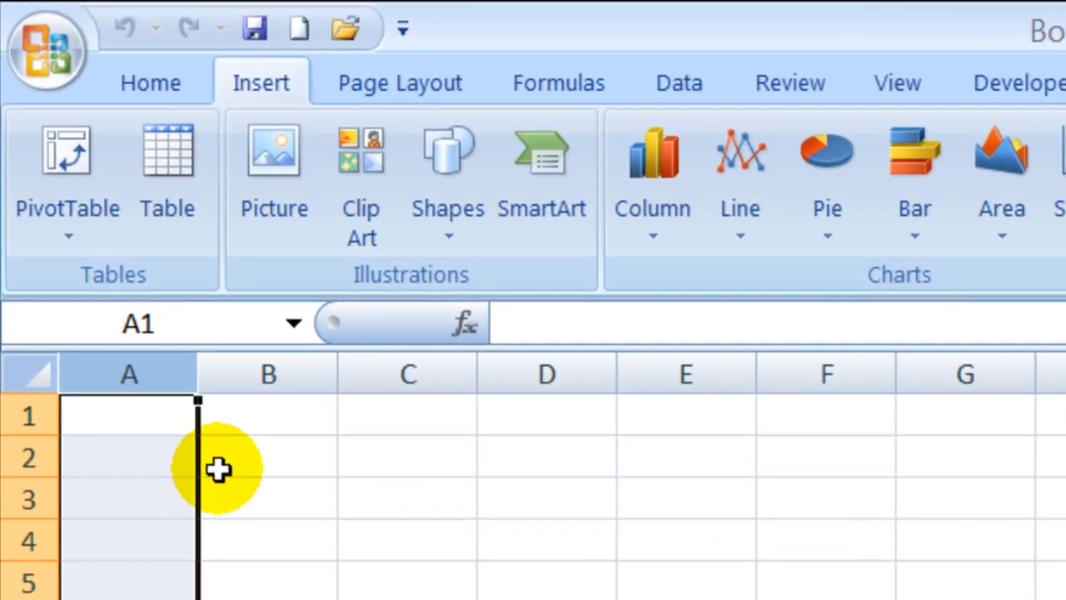
click(163, 357)
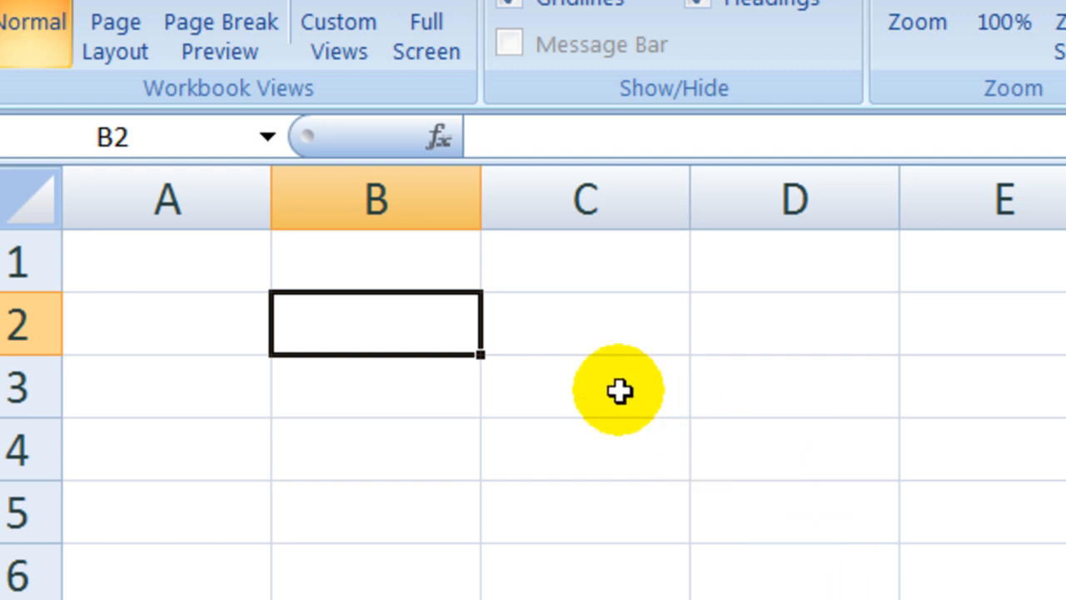
- Enter COMPUTER in cell C2 and reselect the cell
click(600, 327)
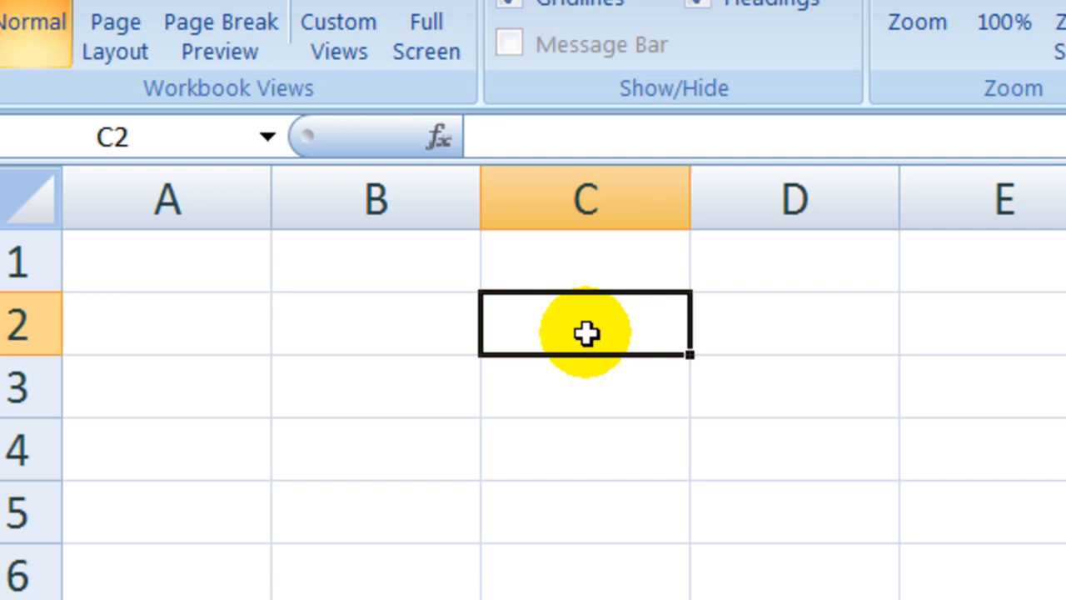
text(COMPUTE)
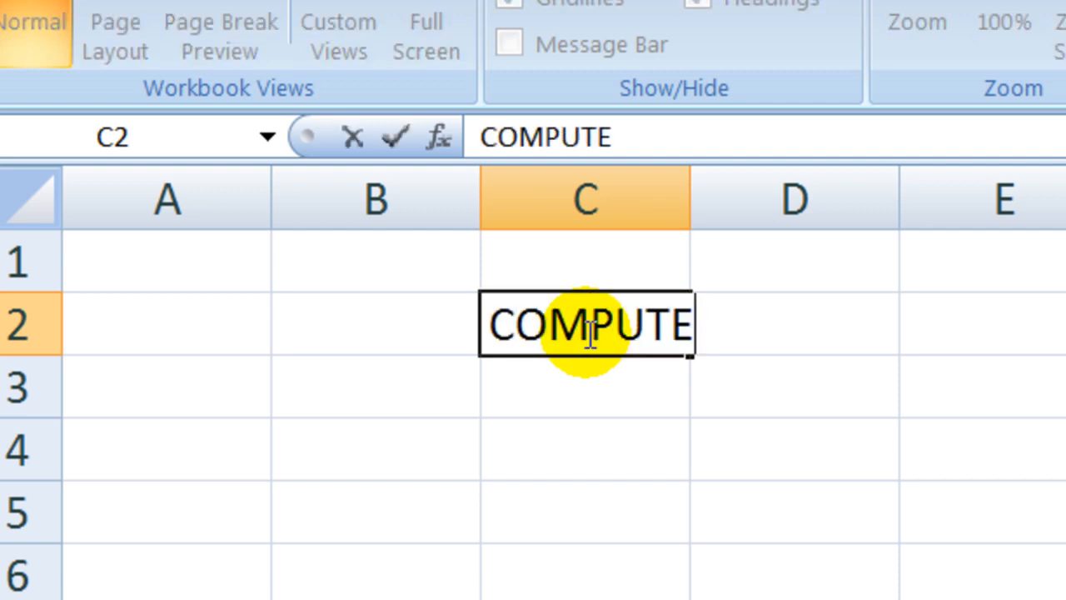
text(R)
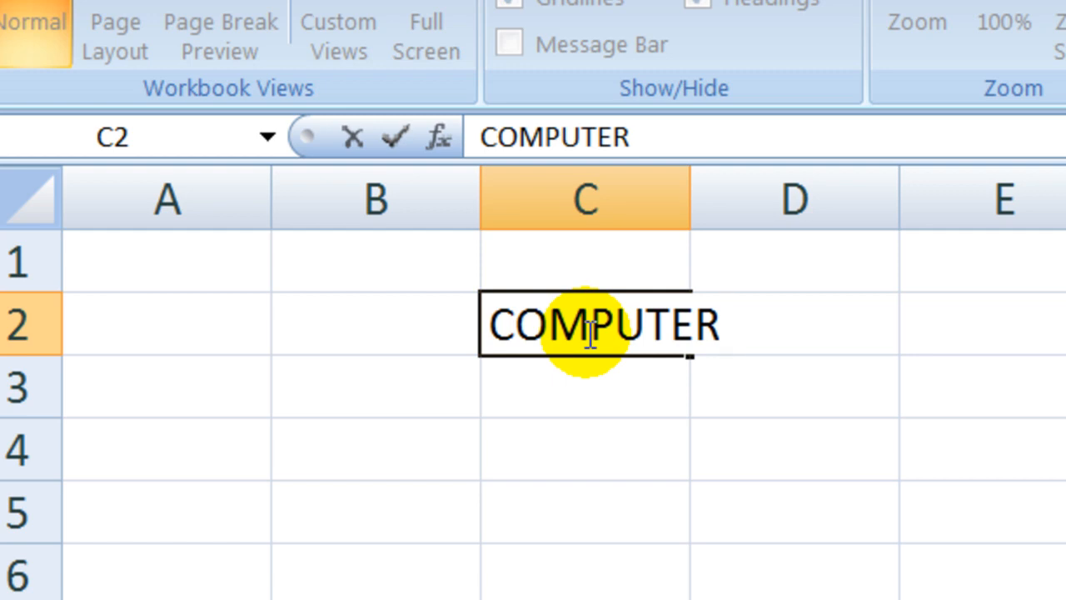
key(Return)
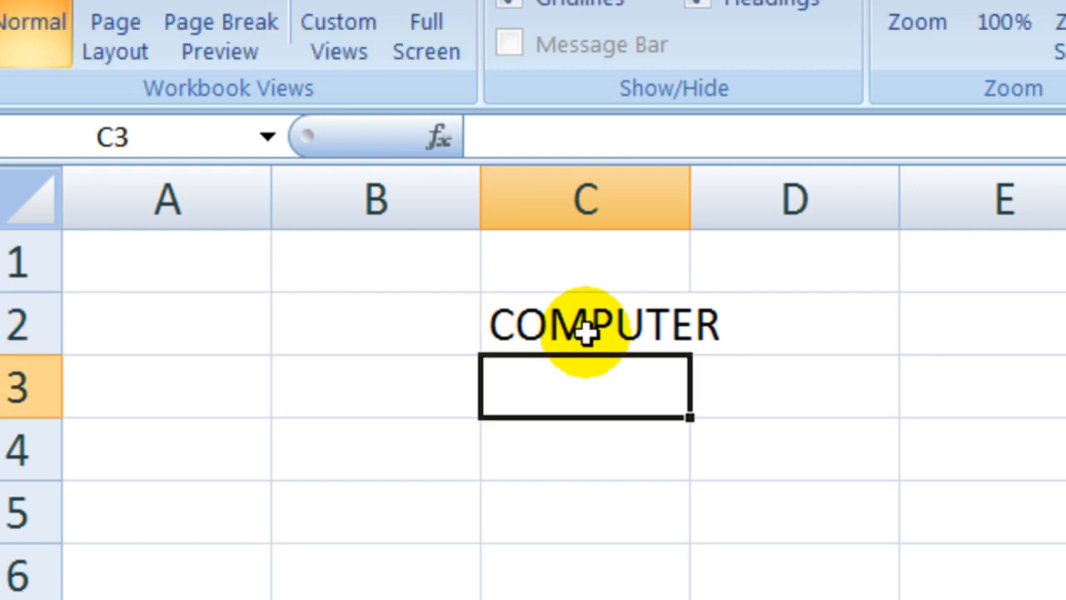
click(590, 332)
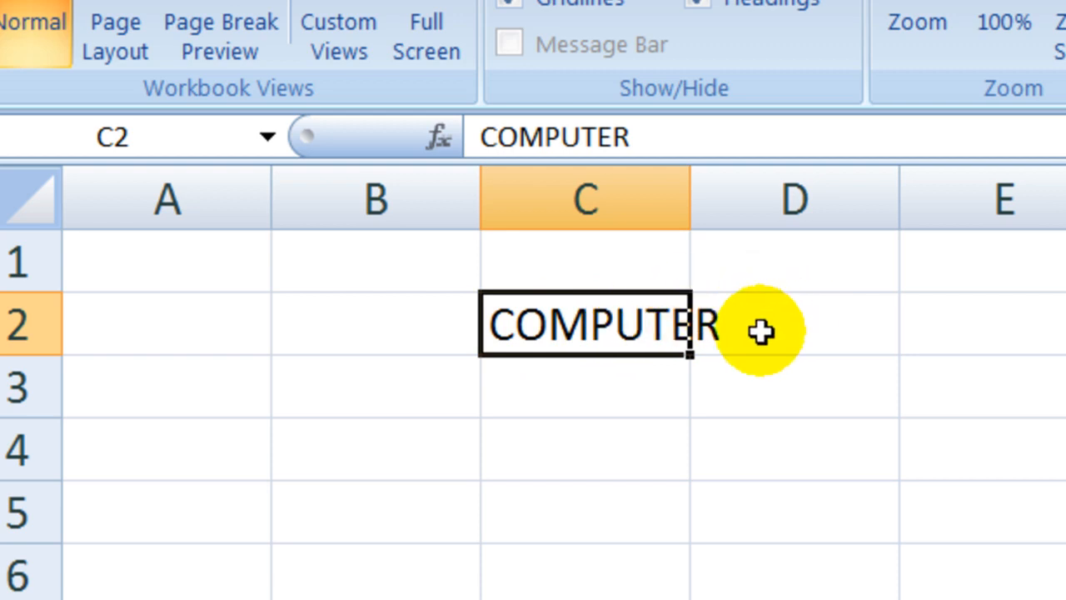
- Enter BOOKS in cell D2
click(818, 328)
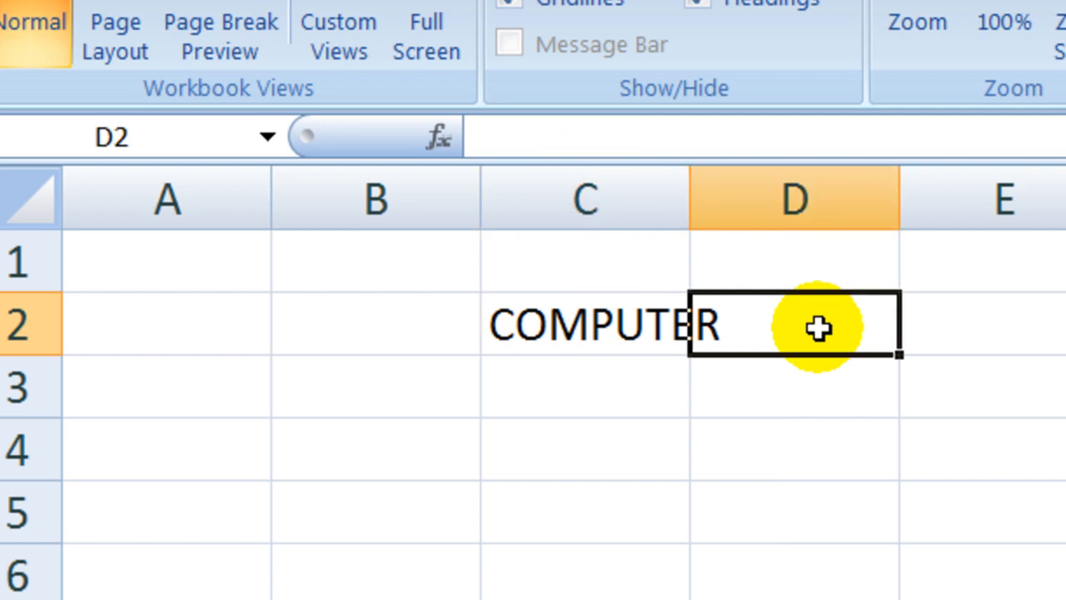
text(BOOKS)
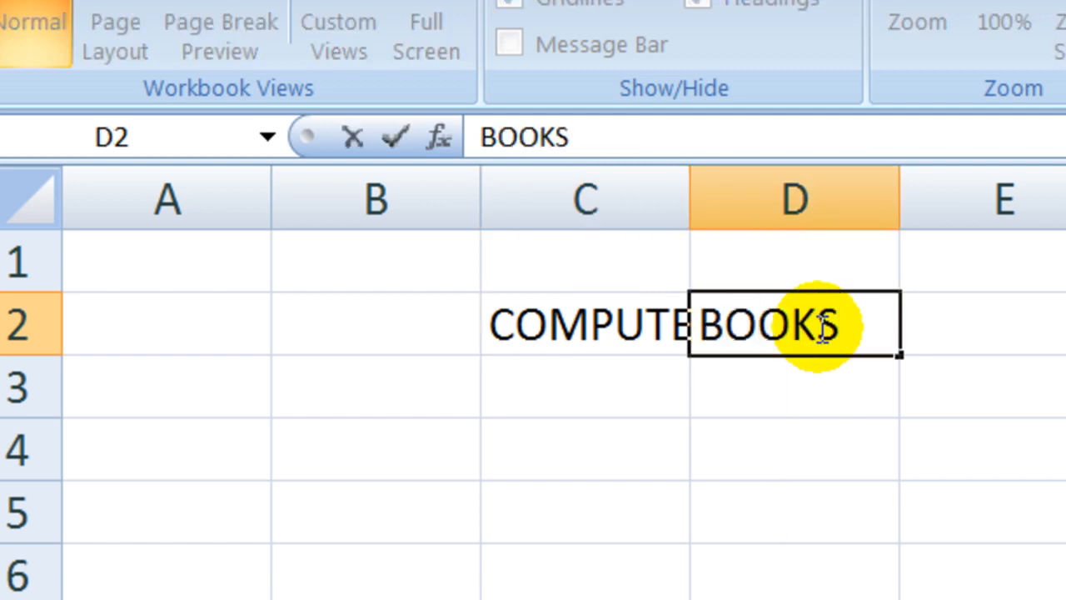
key(Return)
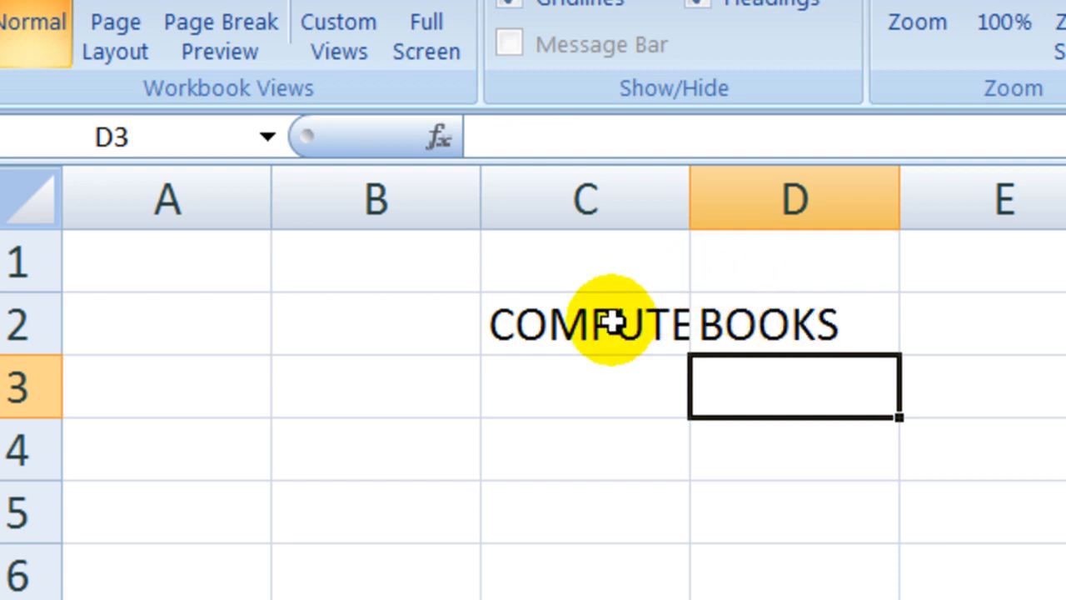
- Set the font size of COMPUTER in cell C2 to 12
click(607, 325)
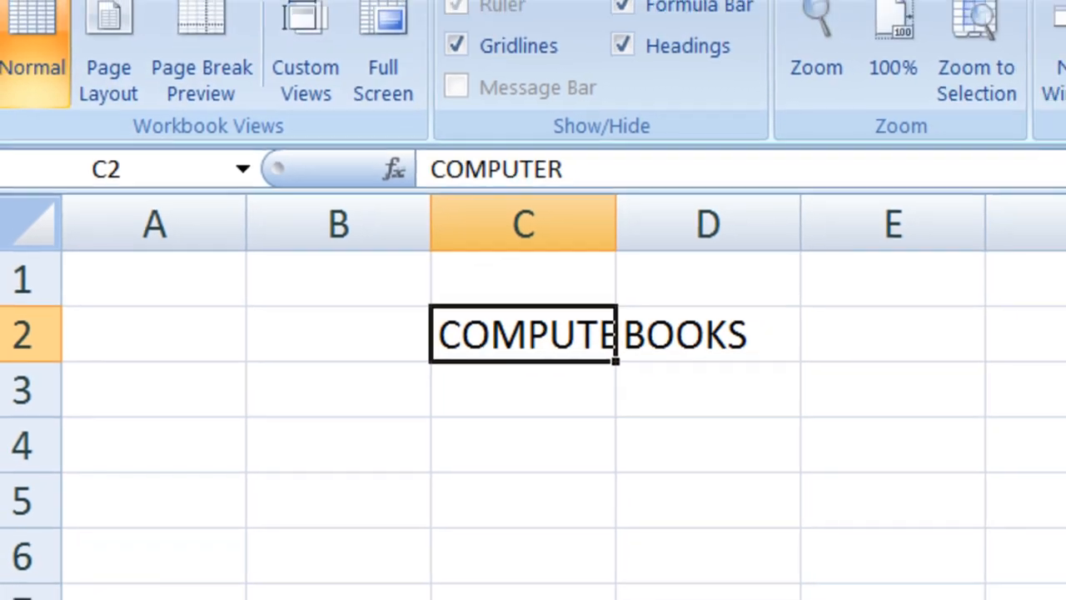
click(102, 50)
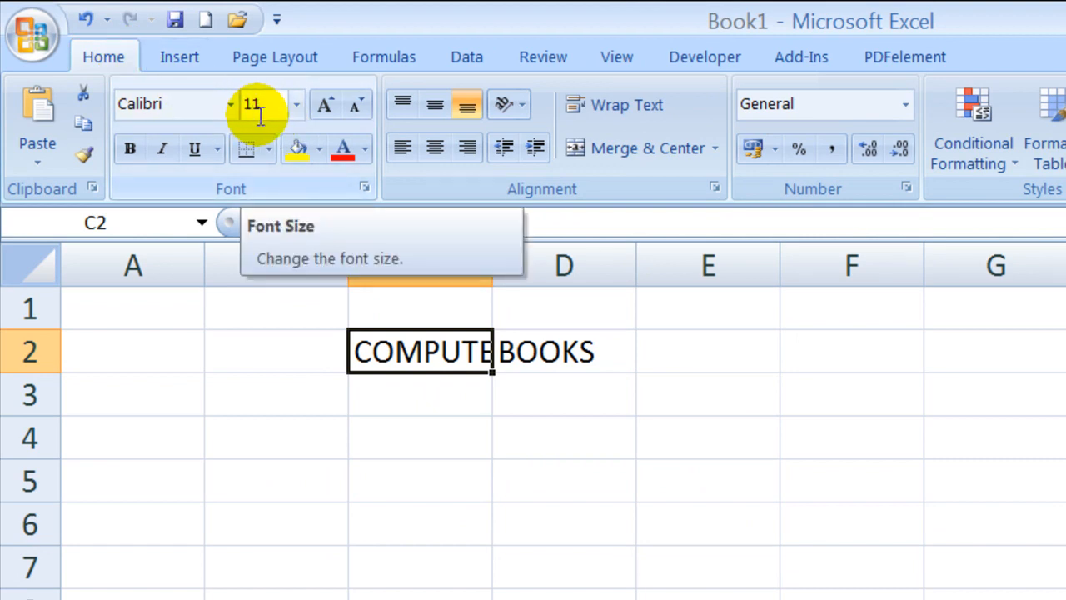
click(297, 115)
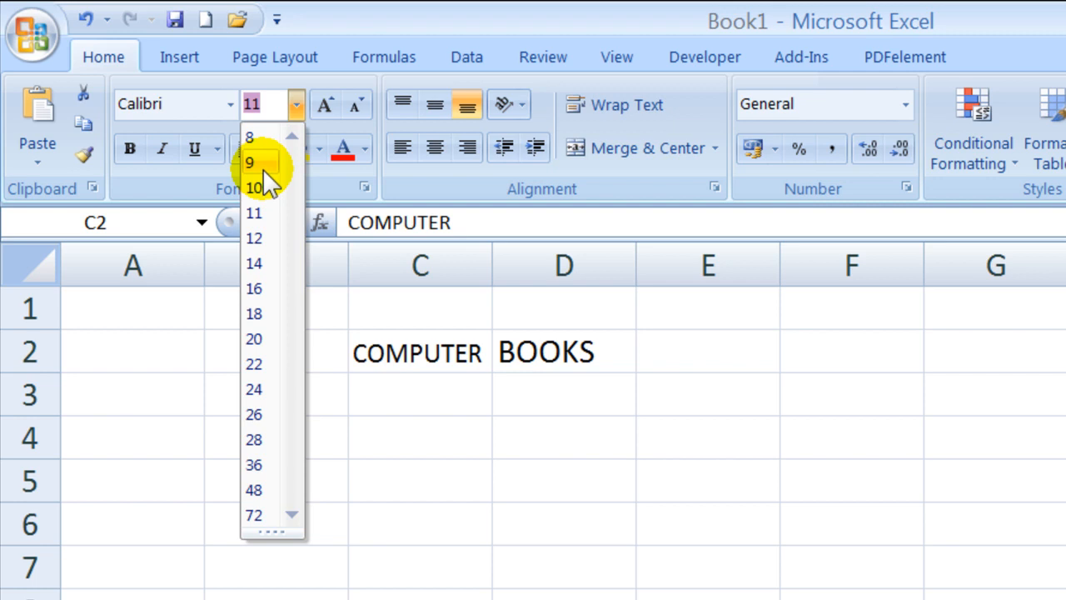
click(264, 230)
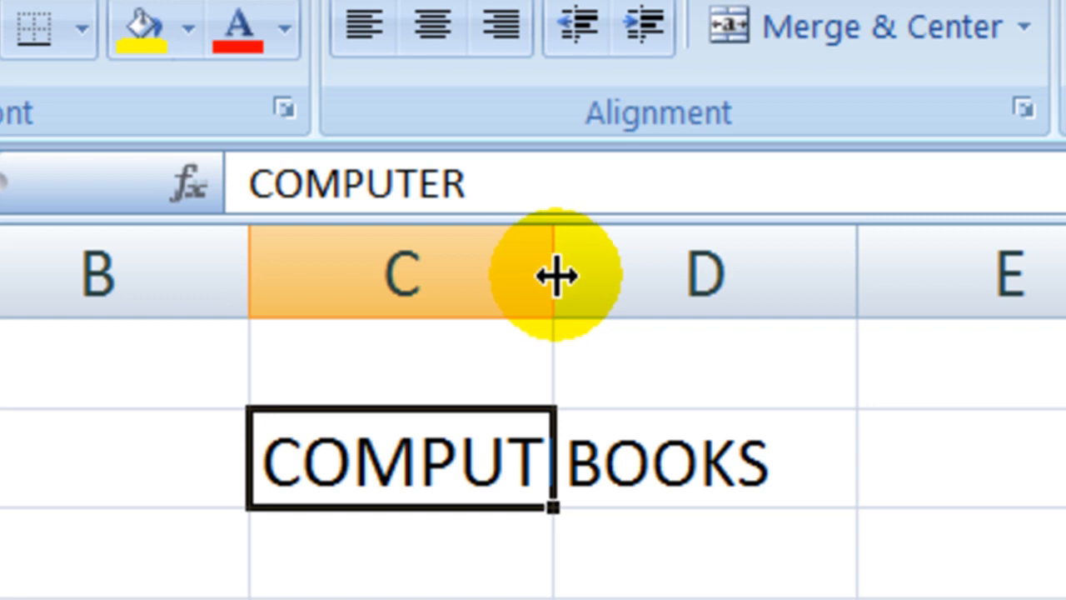
- Try auto-fitting column C to its text and undo the width change
double_click(554, 276)
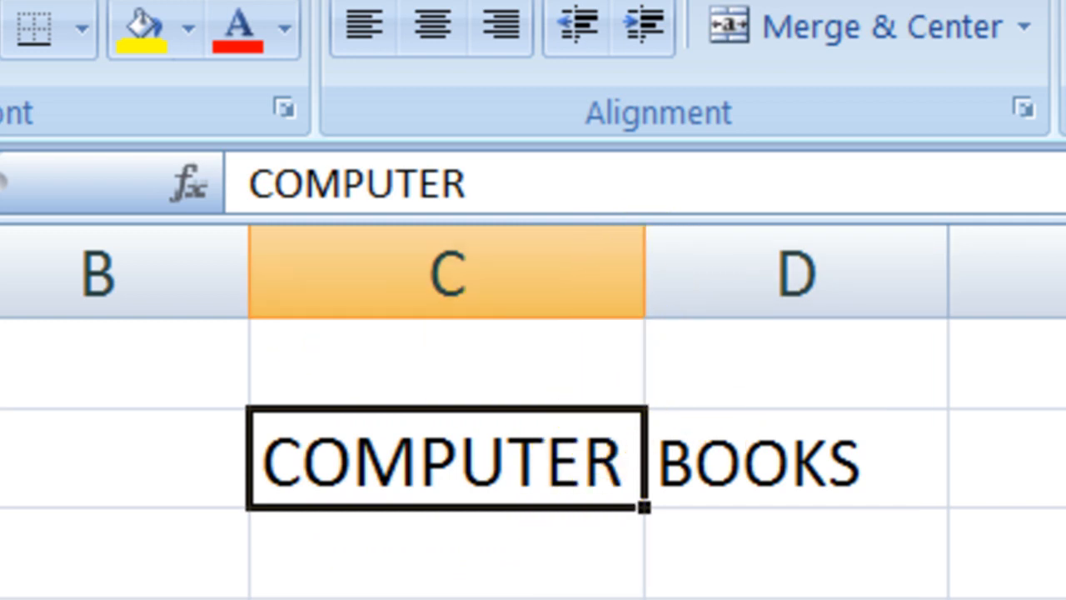
key(ctrl+z)
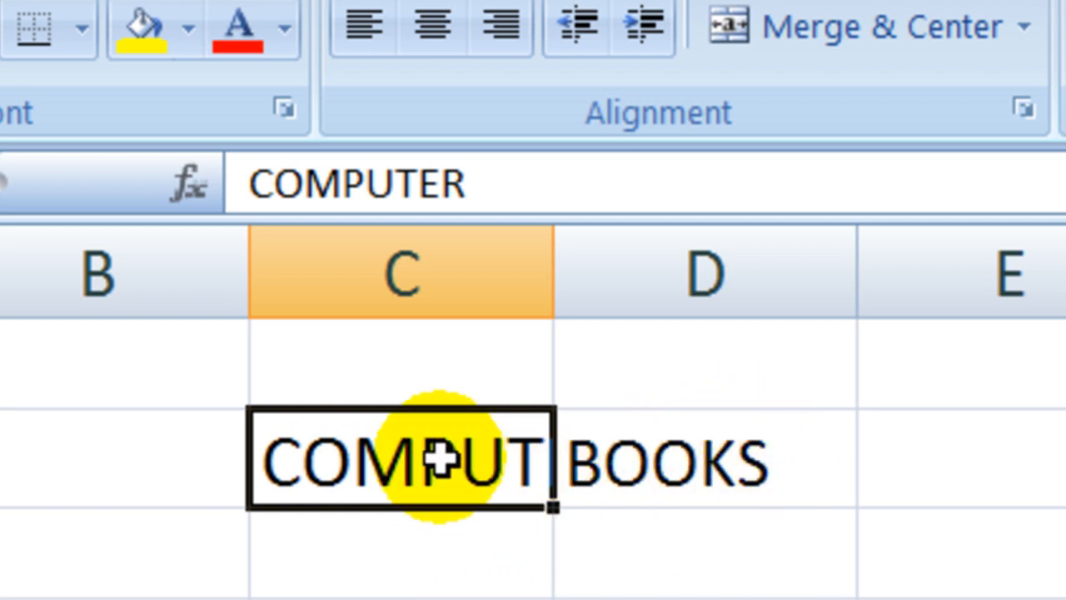
- Clear BOOKS from cell D2
click(661, 481)
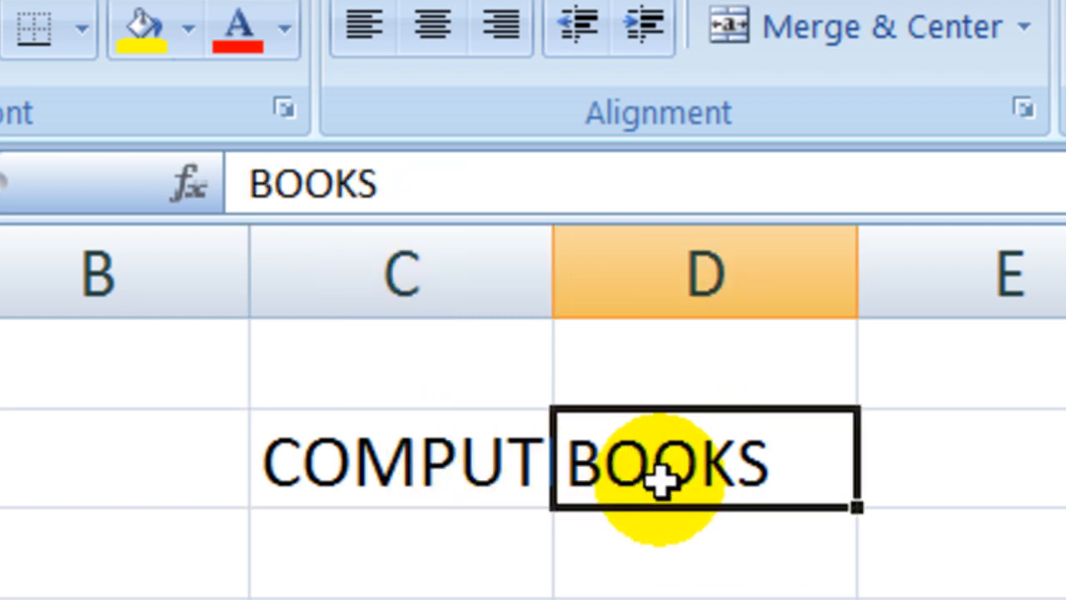
key(Delete)
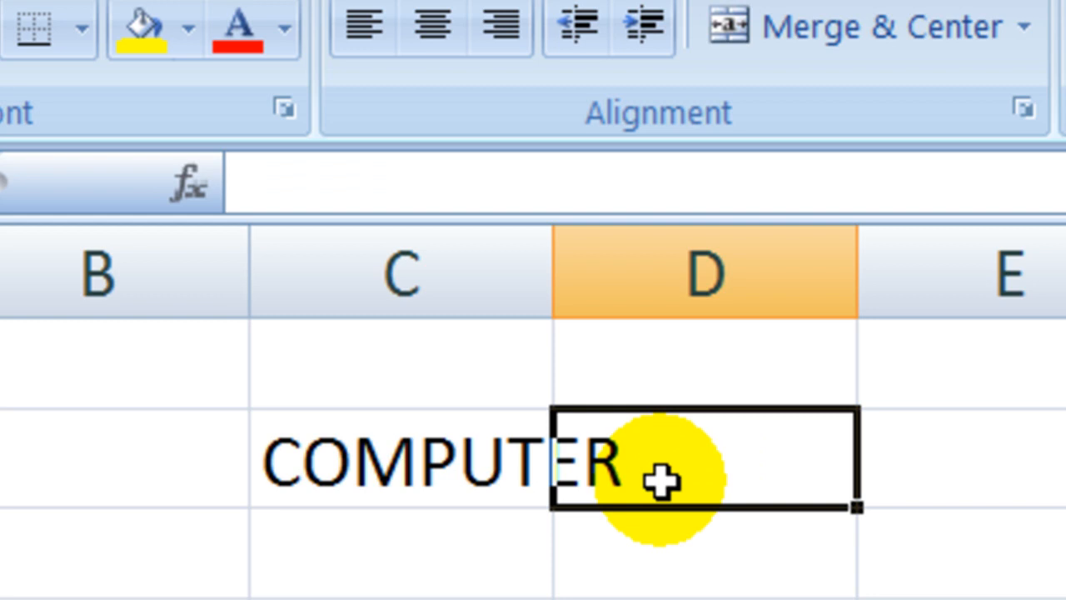
click(658, 599)
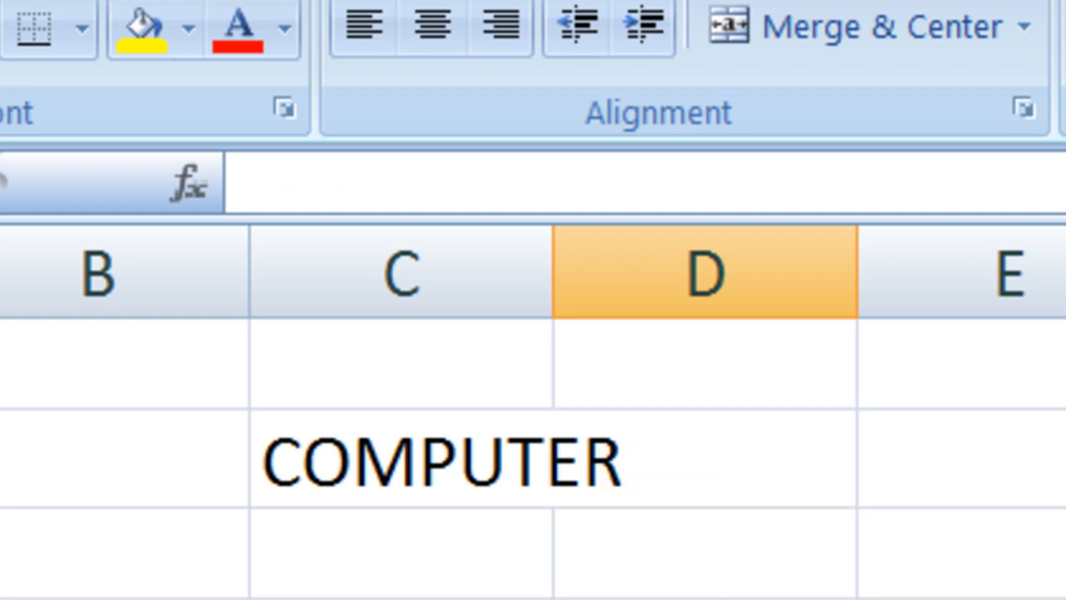
- Widen column C so that COMPUTER fits inside cell C2 with room to spare
click(402, 462)
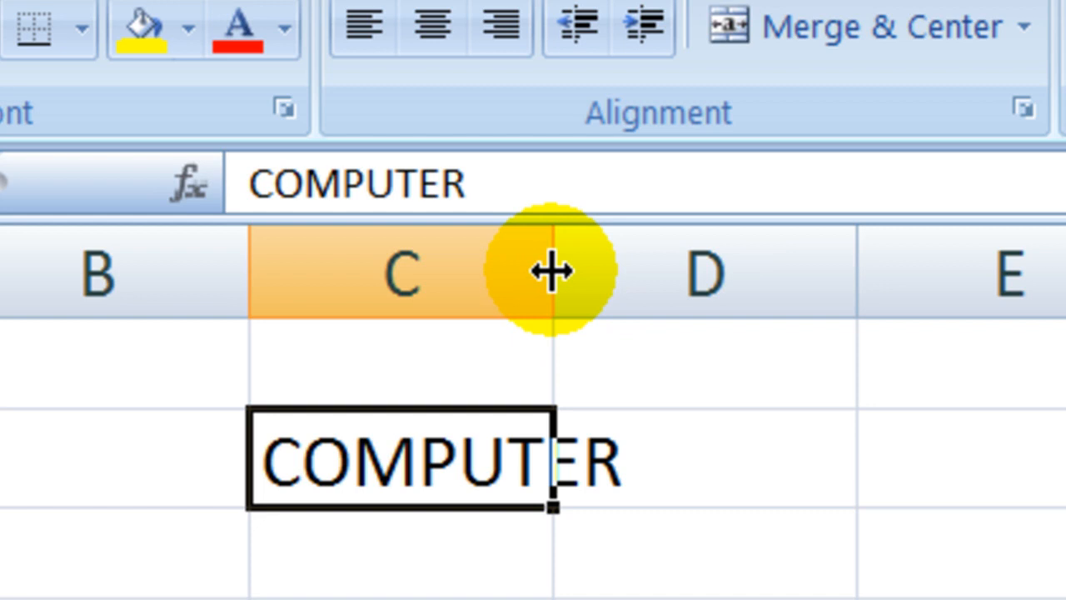
double_click(552, 271)
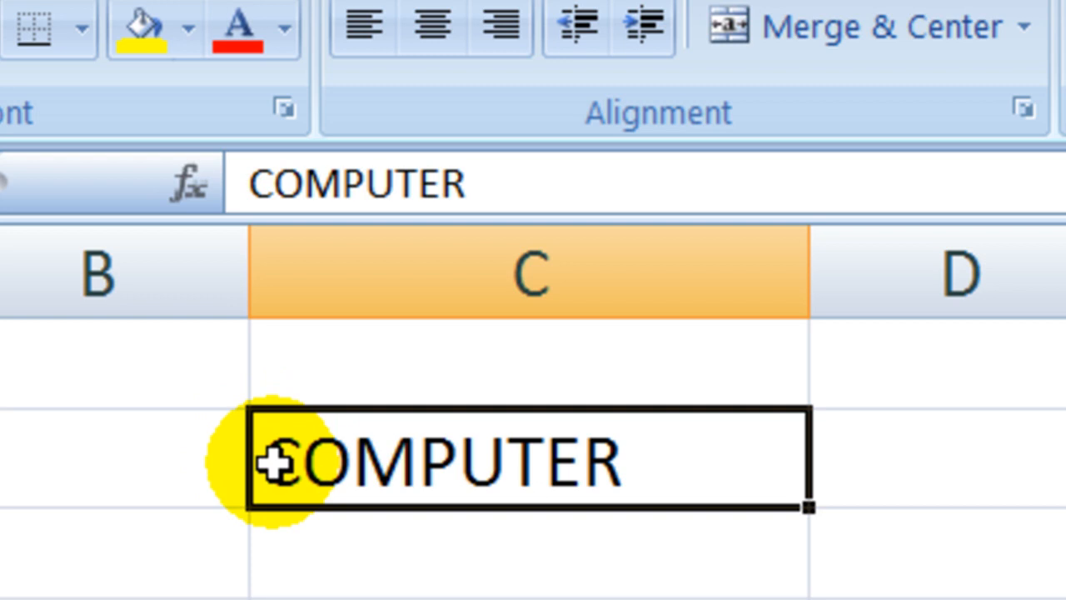
- Enter the number 102 in cell D2
click(1048, 455)
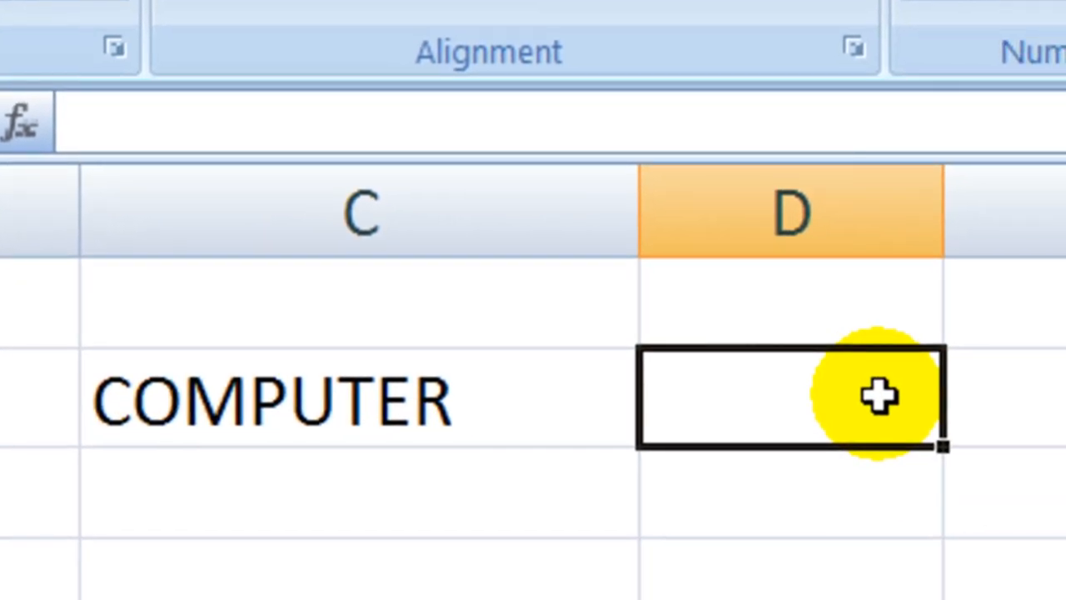
text(102)
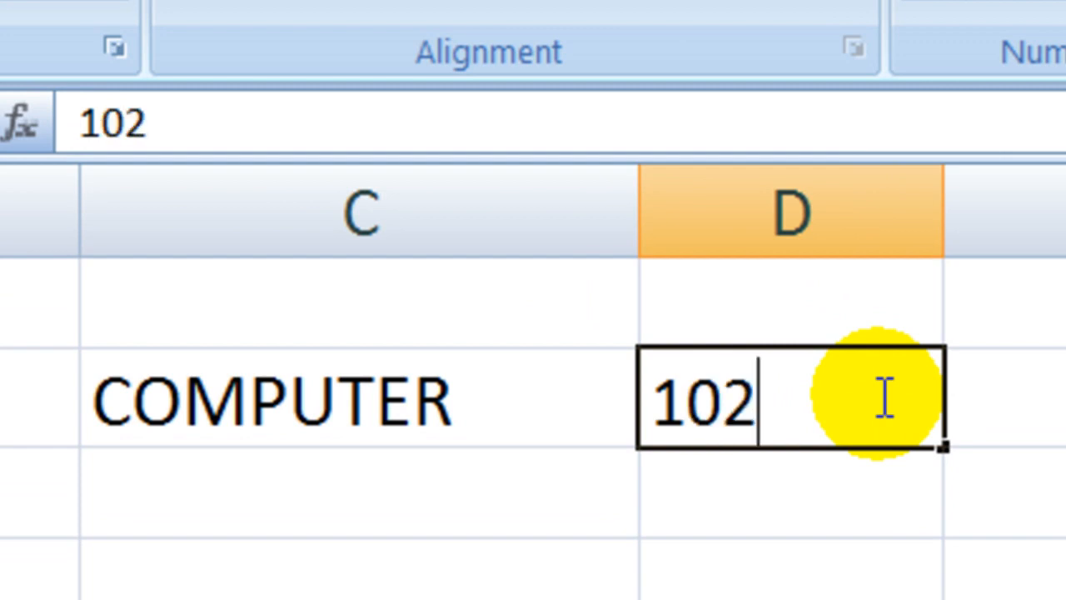
key(Return)
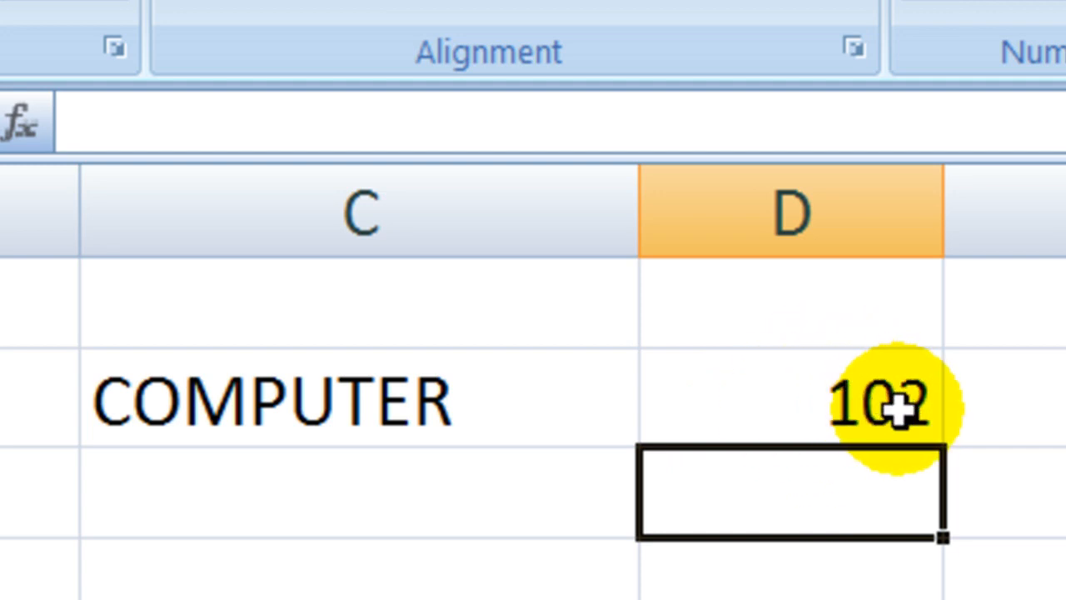
- Replace the number in cell D2 with '102, using a leading apostrophe to store it as text
click(833, 408)
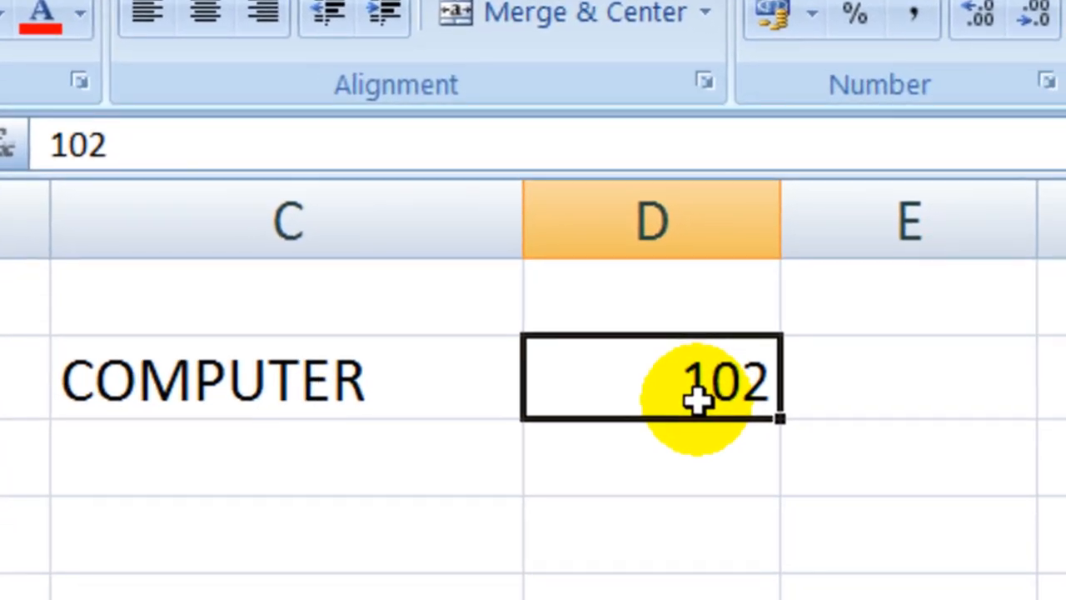
text(')
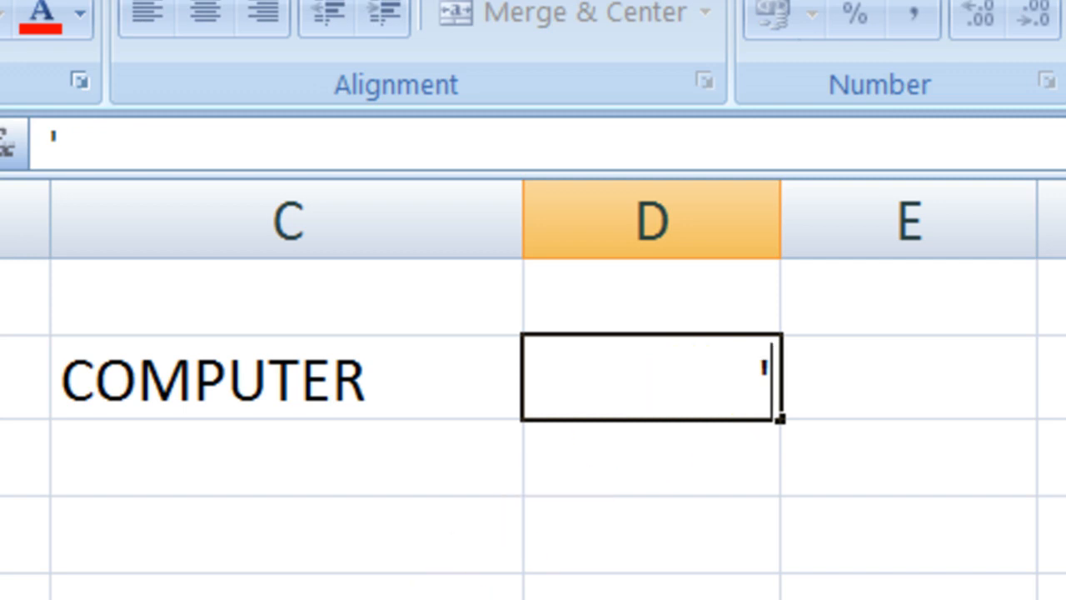
text(102)
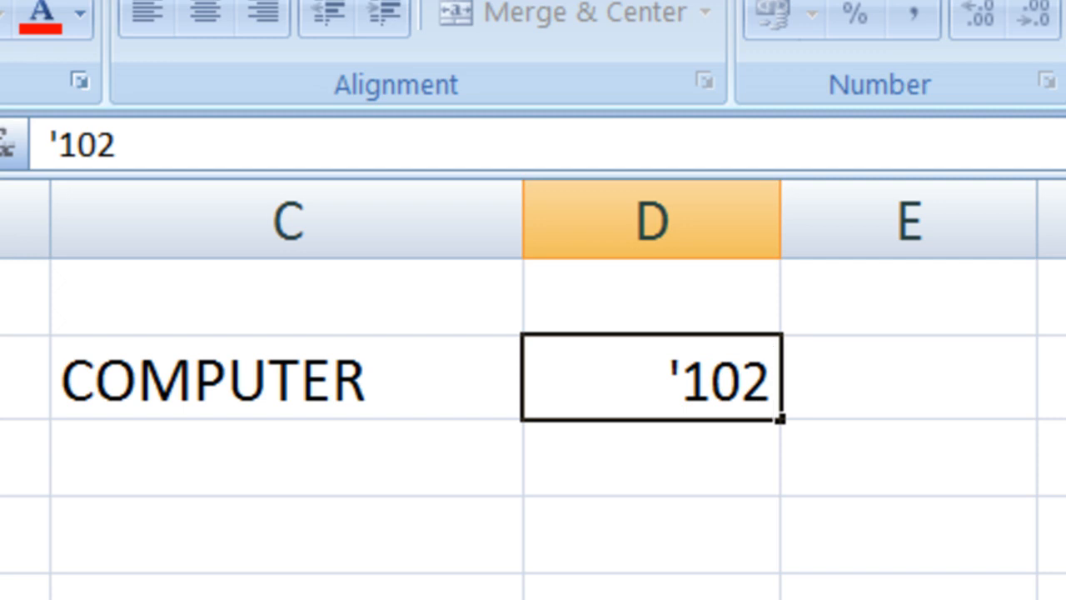
key(Return)
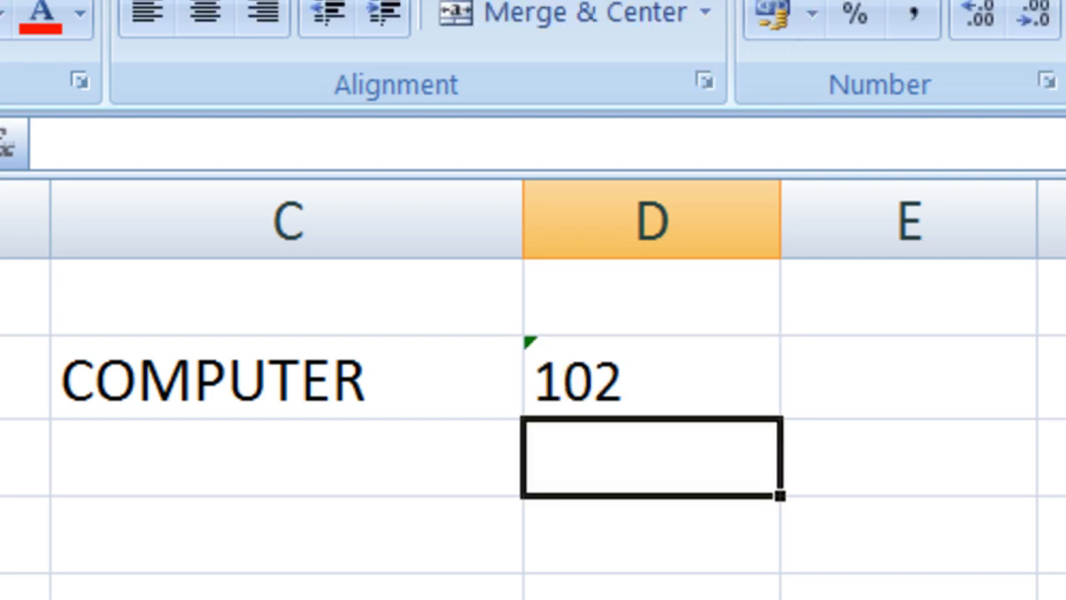
- Check the stored content of cell D2 against the empty cells below it and below COMPUTER
click(586, 388)
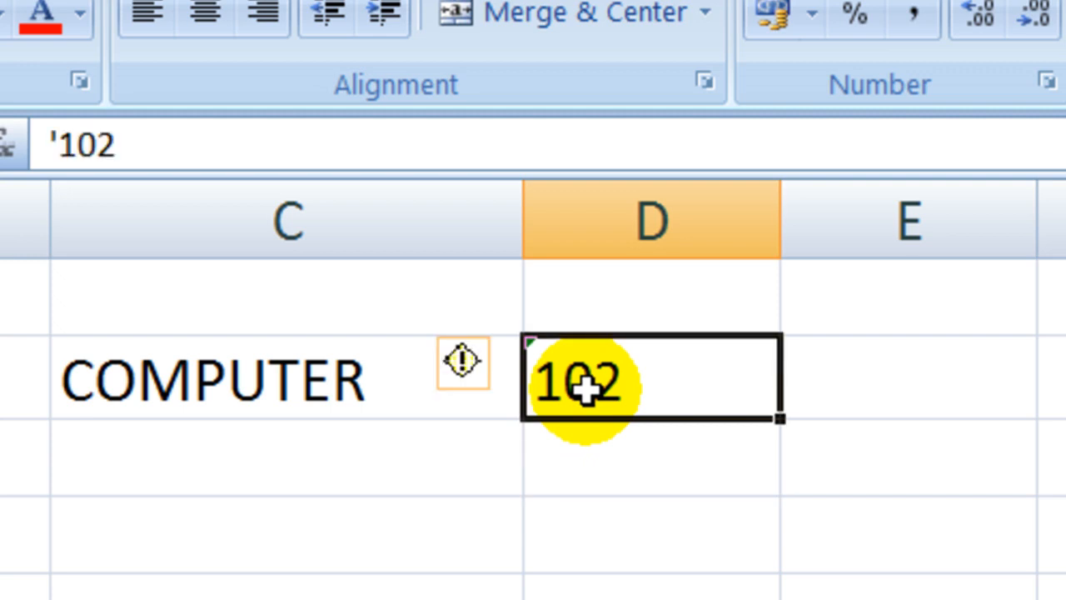
click(593, 450)
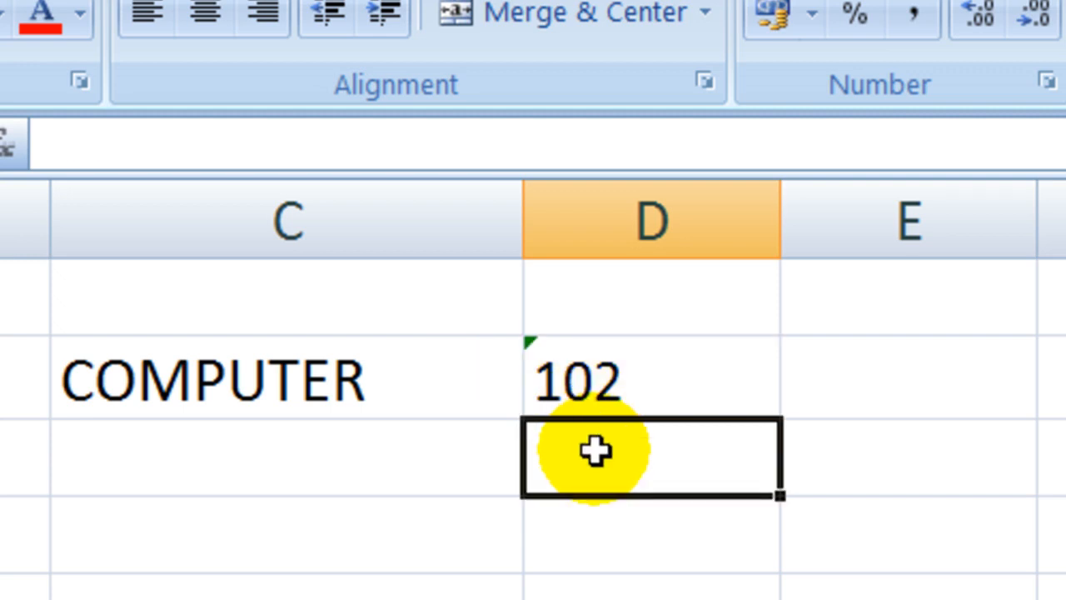
click(635, 386)
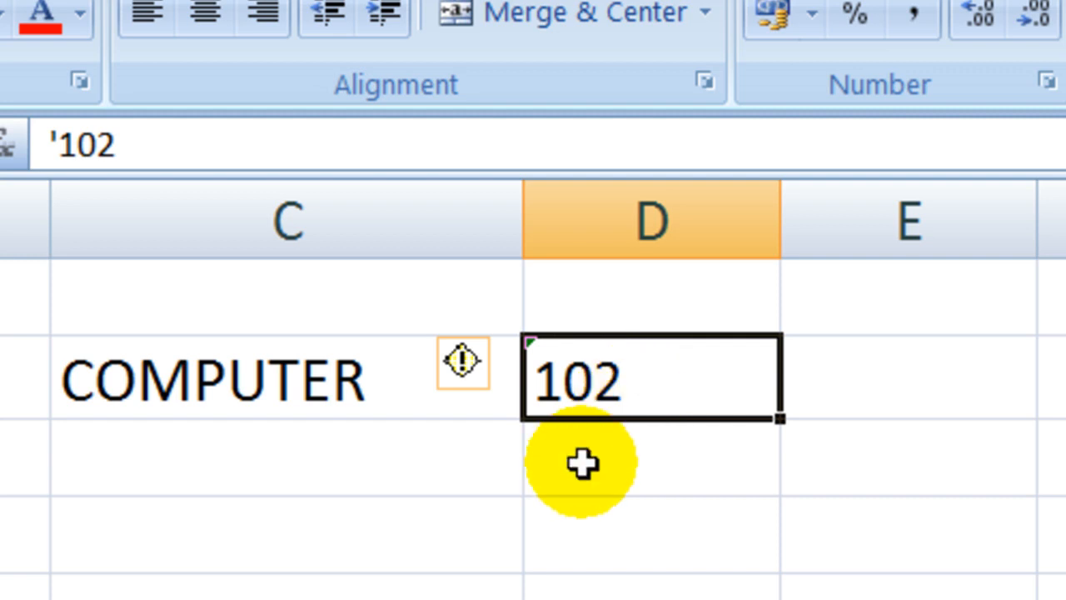
click(215, 465)
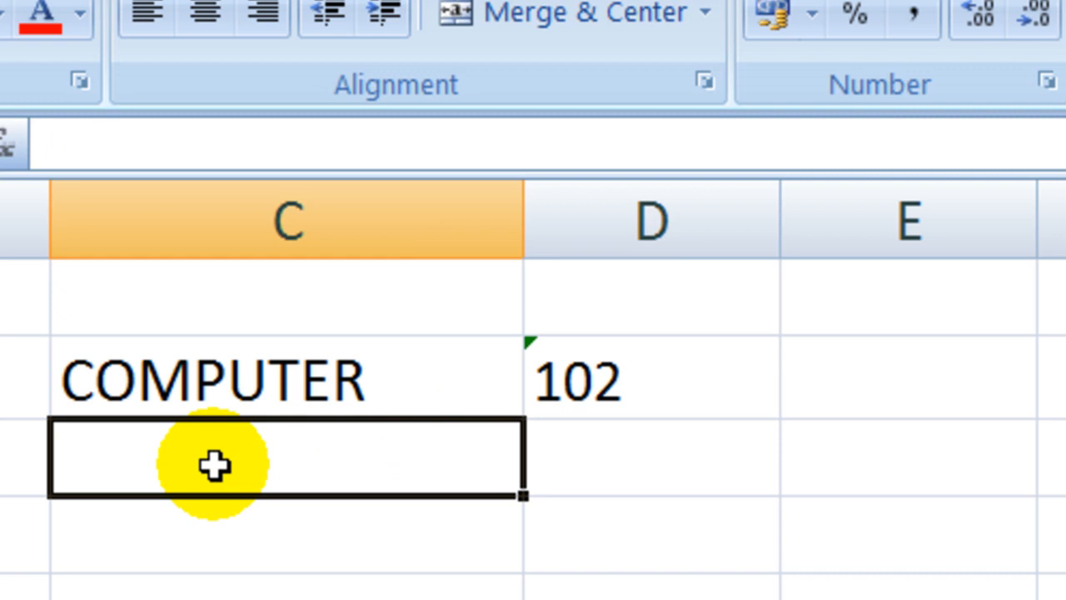
- Delete the final R from the text in cell C2 so that it reads COMPUTE
click(221, 385)
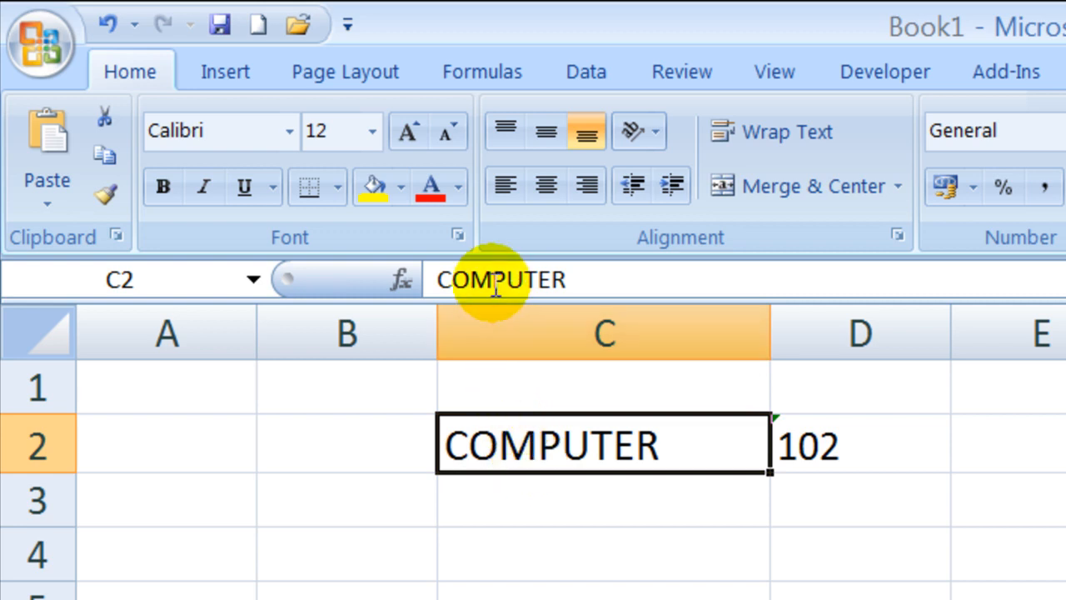
click(436, 279)
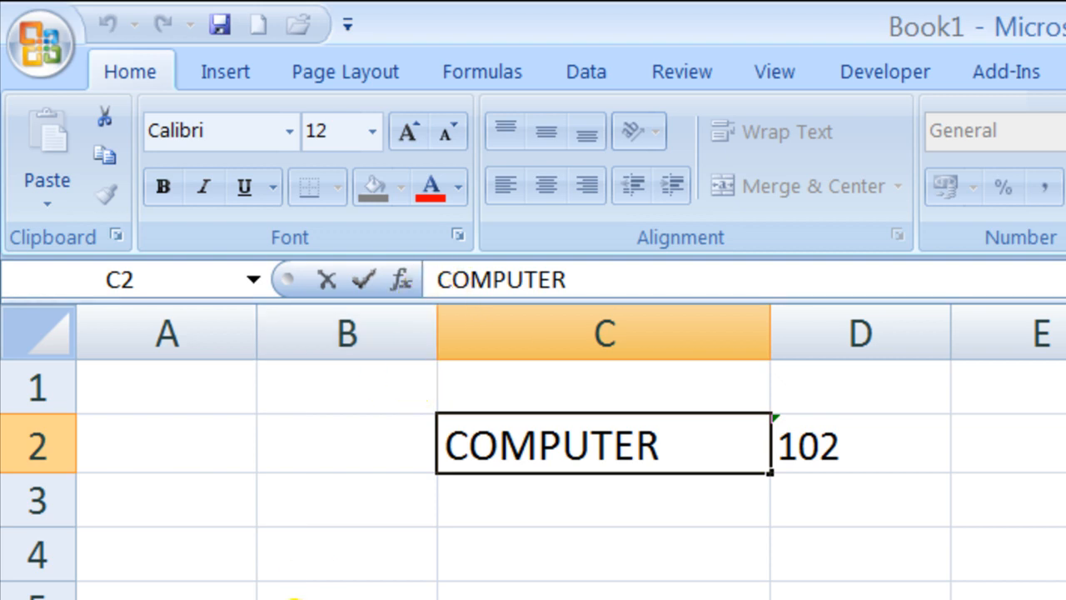
key(Right)
key(Right)
key(Right)
key(Right)
key(Right)
key(Right)
key(Right)
key(Right)
key(BackSpace)
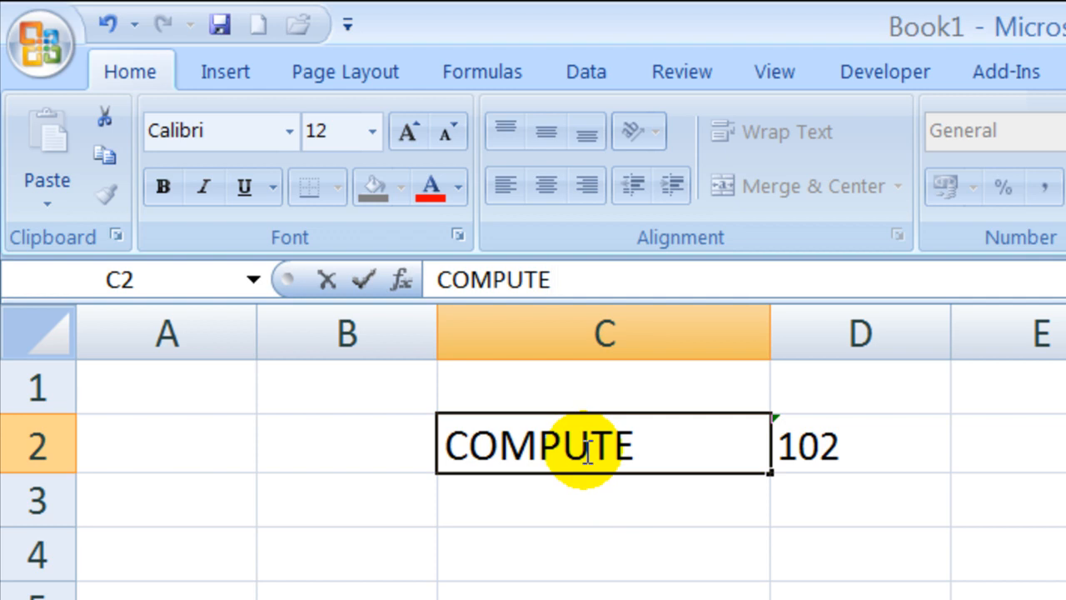
click(577, 494)
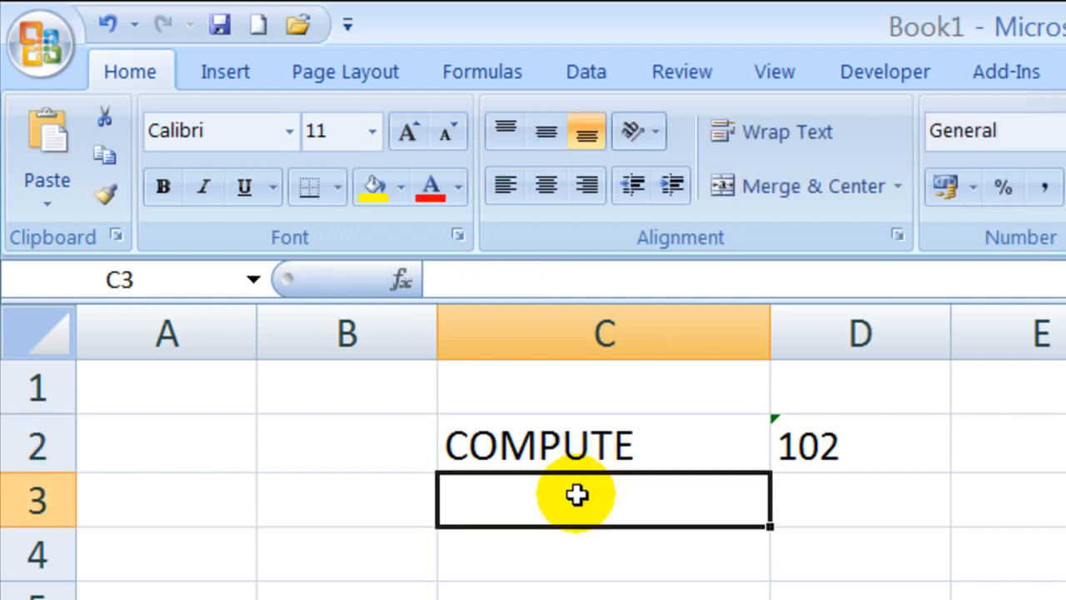
- Edit cell C2 directly in the sheet and add the letter R after COMPUTE to restore COMPUTER
click(575, 446)
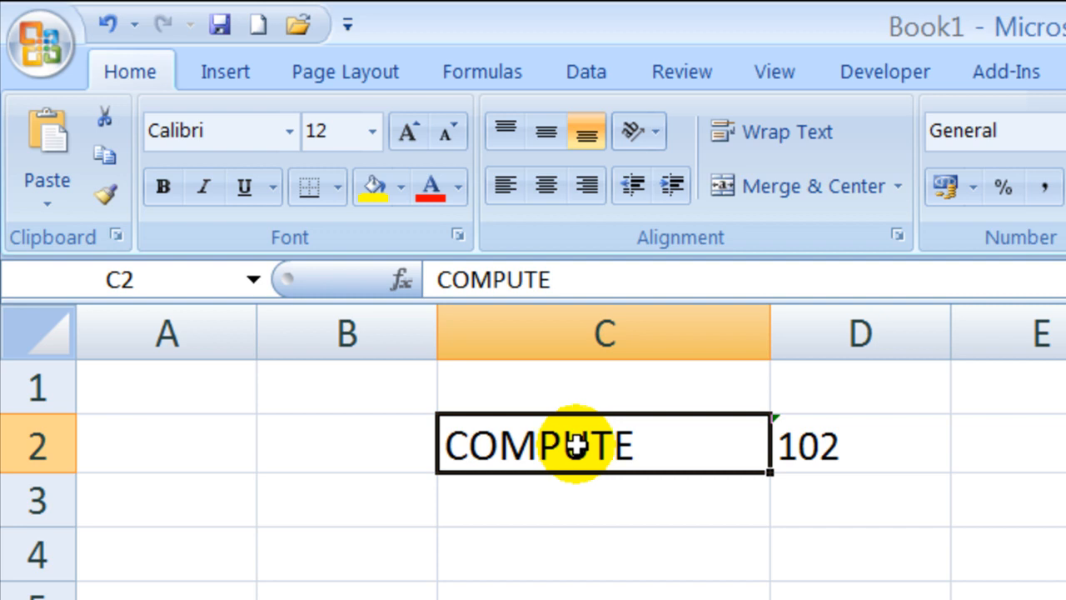
double_click(587, 446)
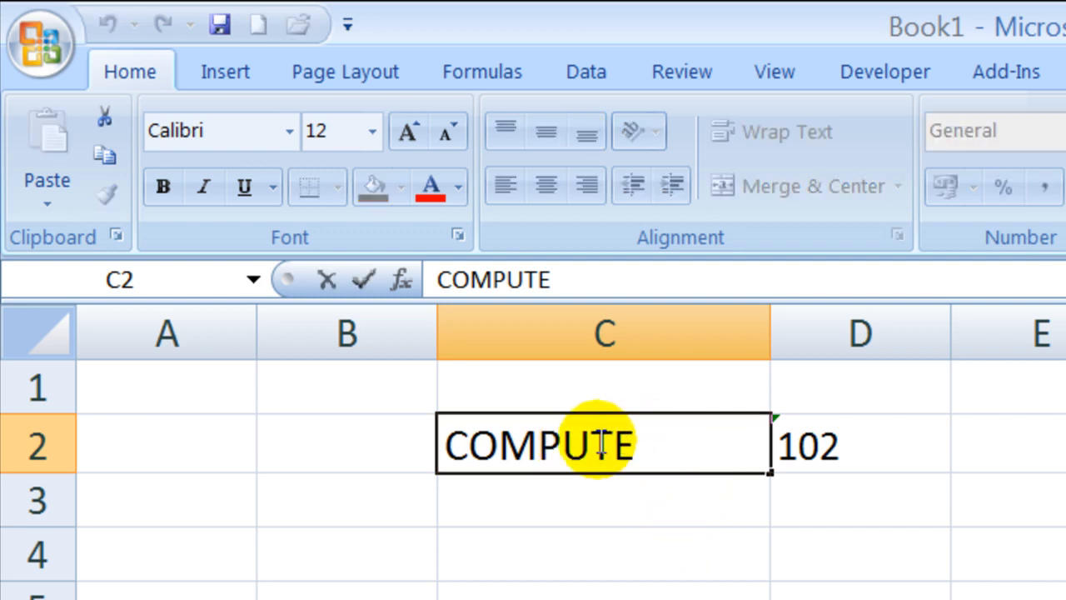
click(633, 455)
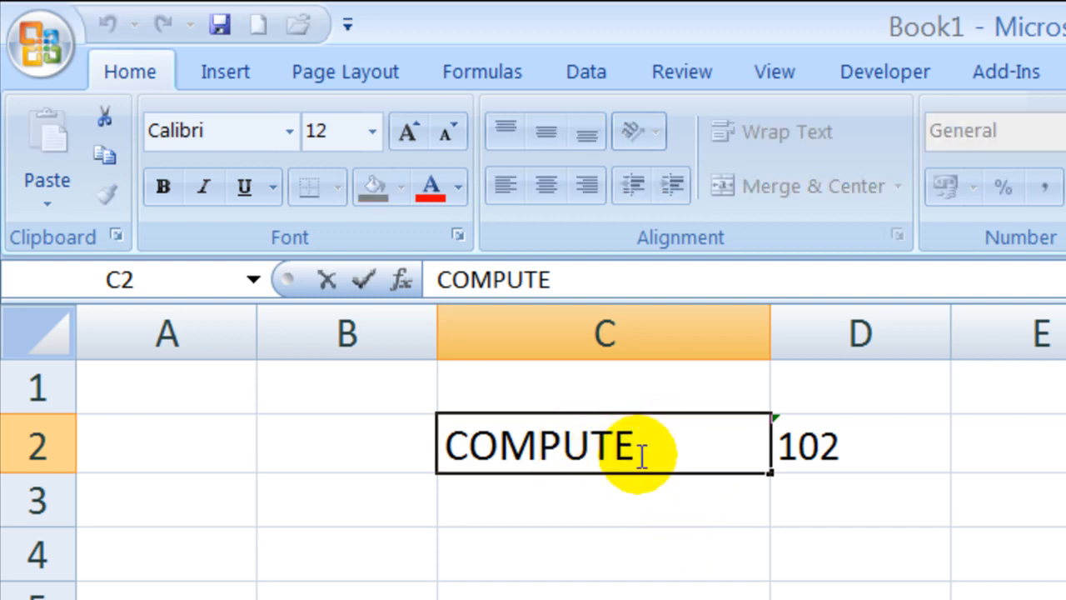
text(R)
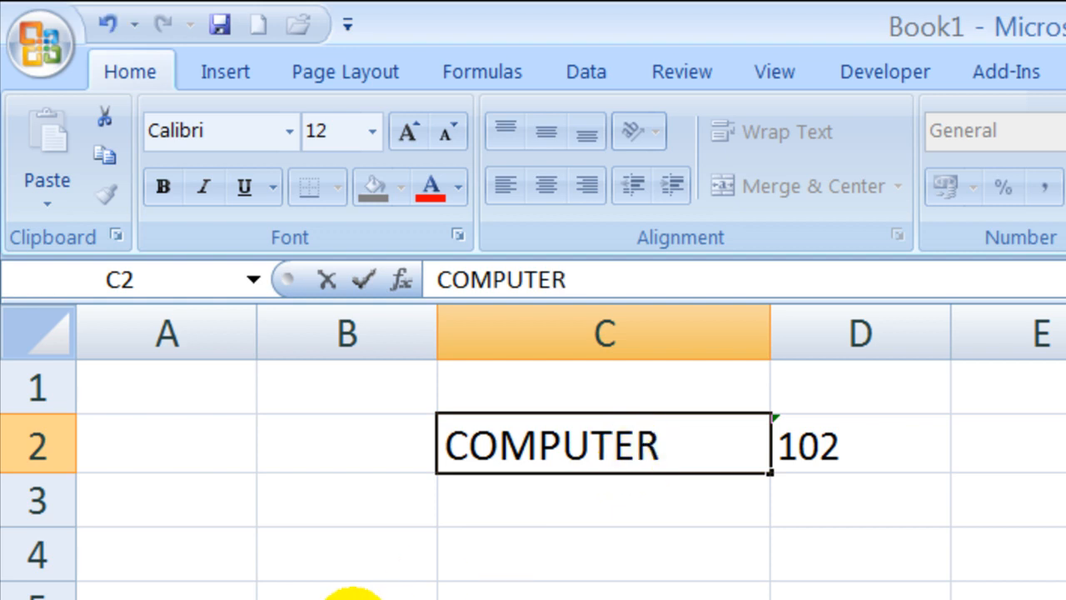
key(Return)
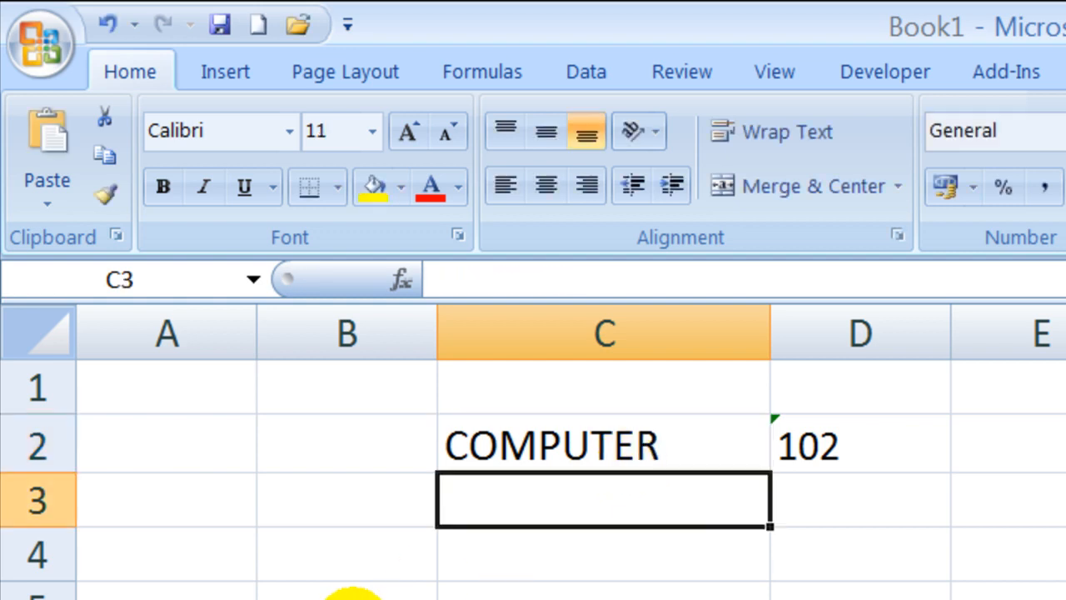
- Open the text in cell C2 for editing and leave it without making a change
click(554, 433)
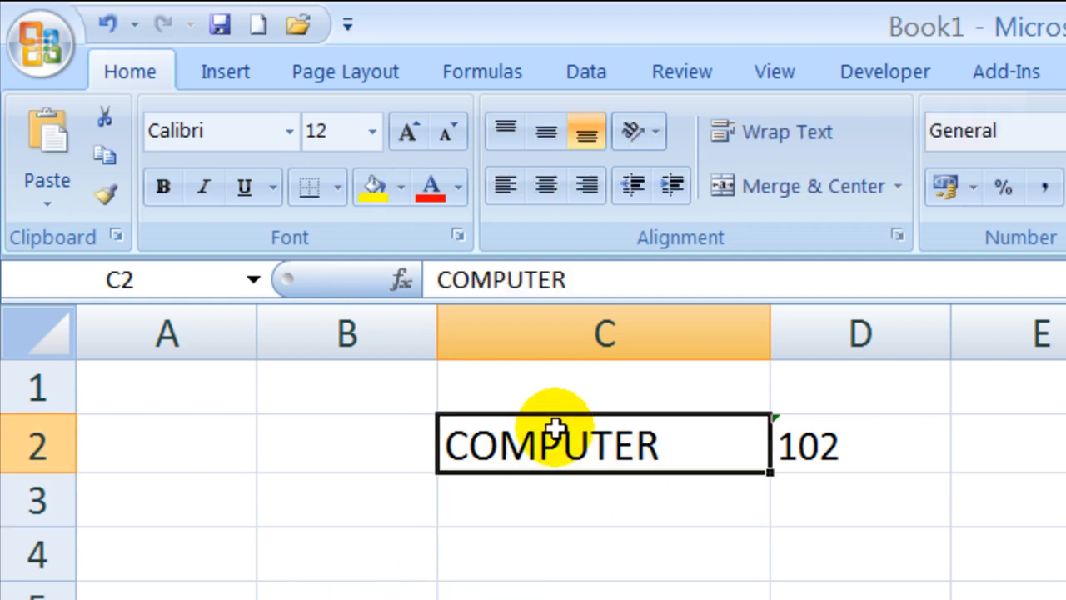
click(529, 519)
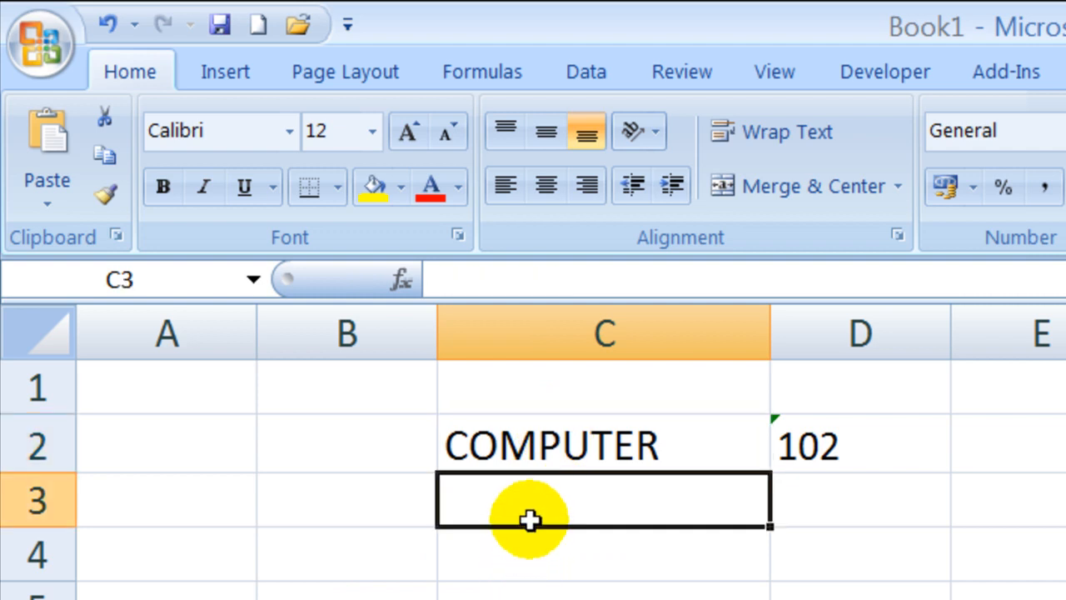
click(542, 441)
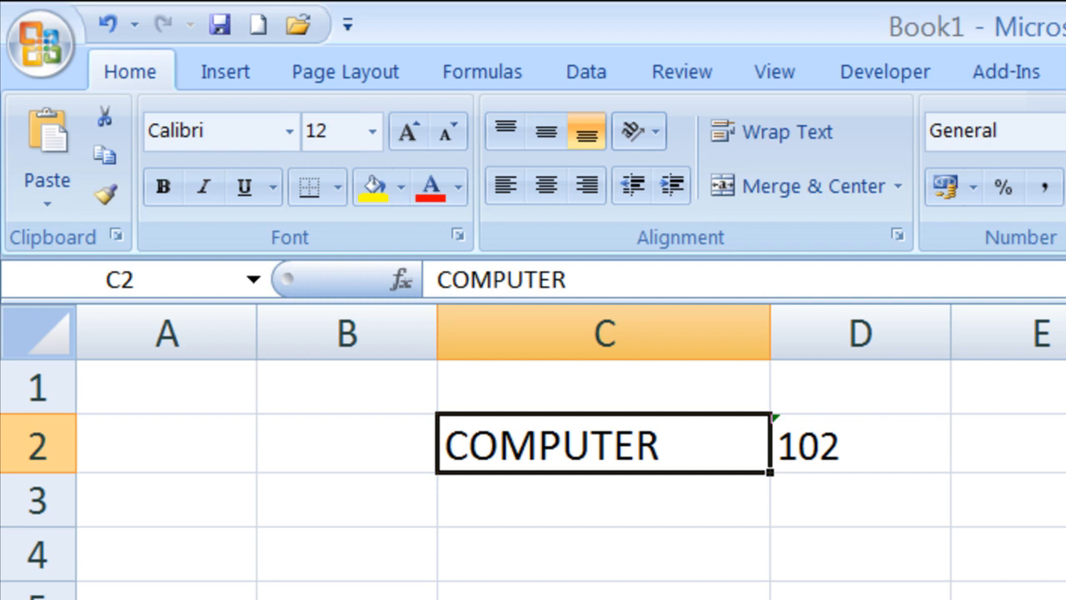
key(F2)
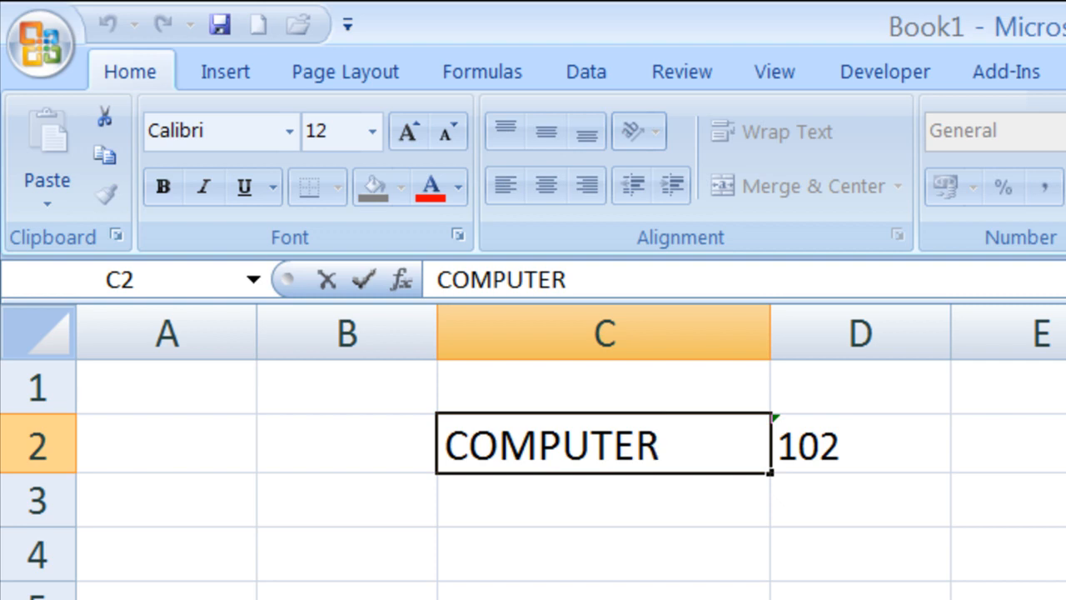
click(638, 567)
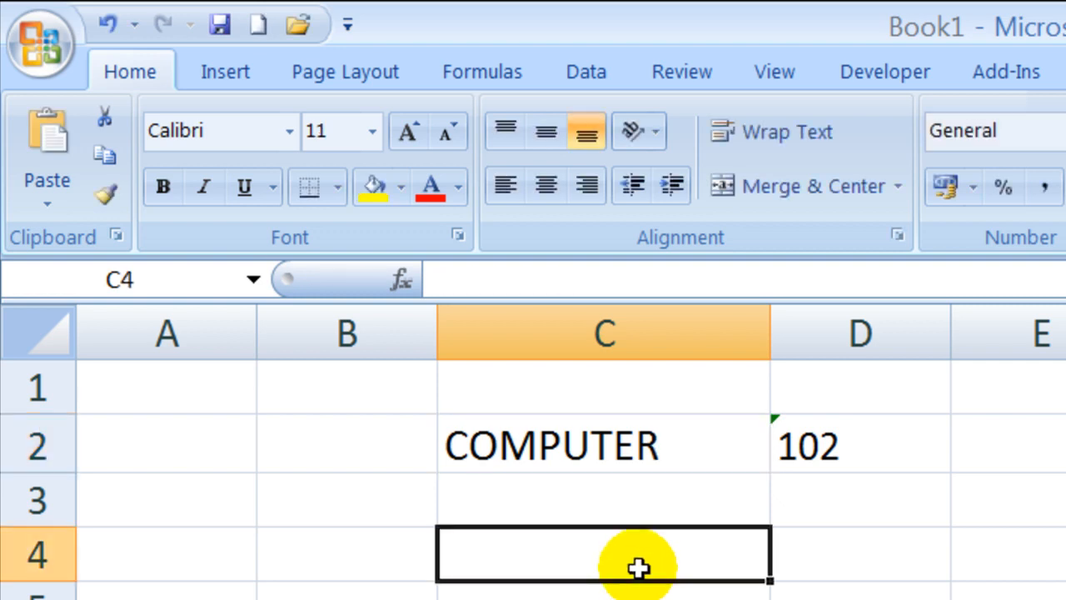
click(620, 496)
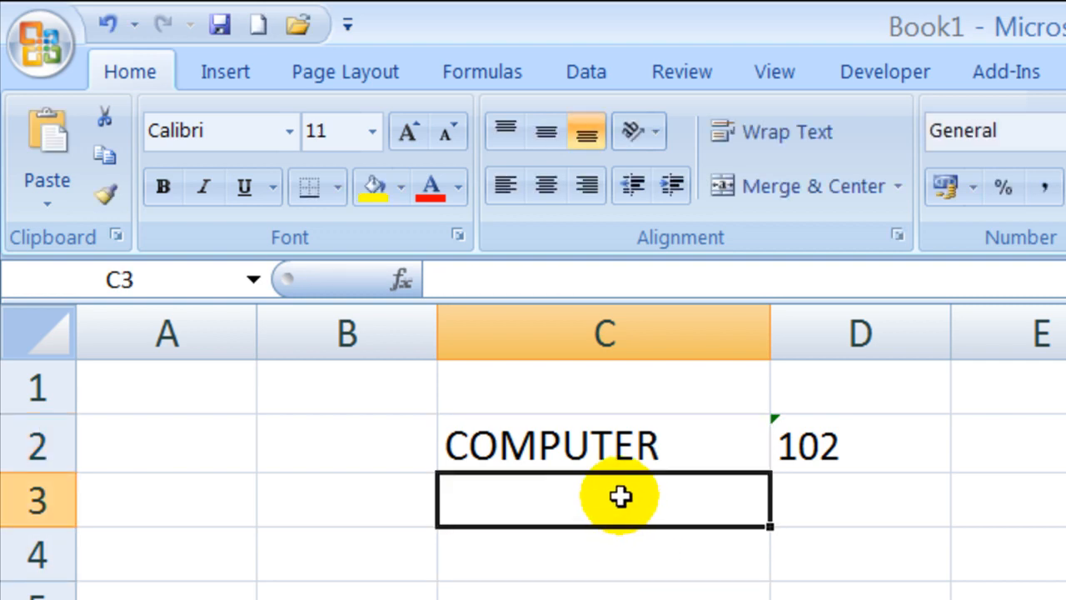
click(619, 445)
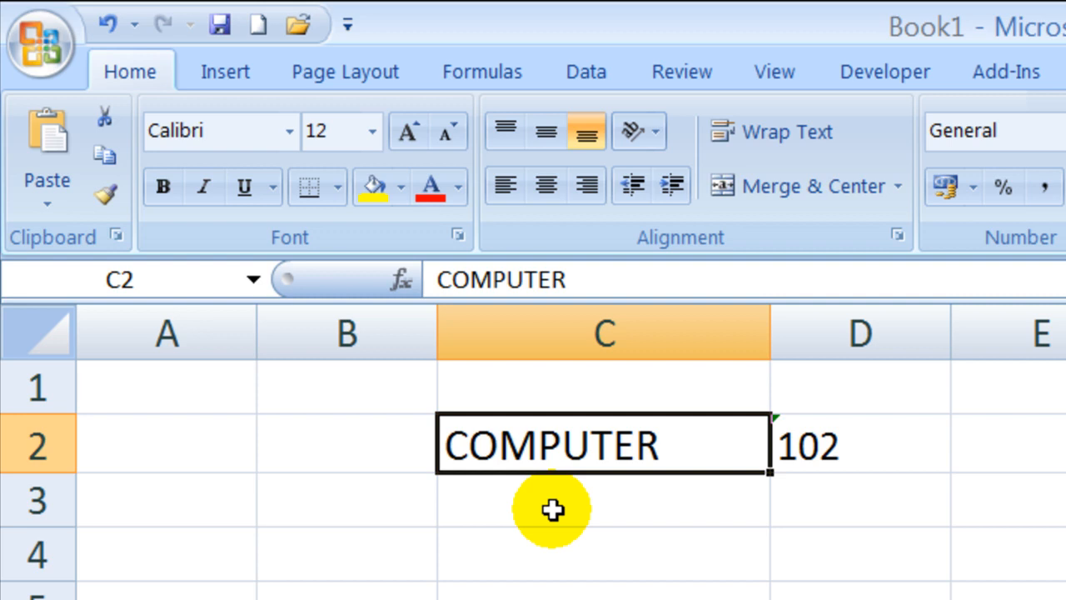
- Enter the number 123567890 in cell D3, directly below the text-formatted 102
click(913, 439)
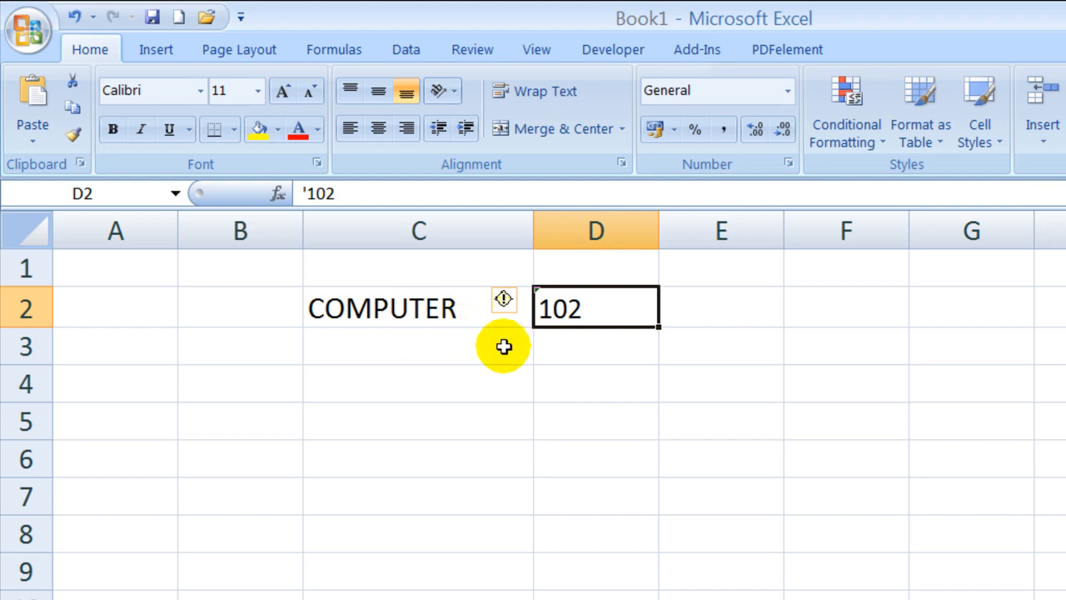
click(570, 355)
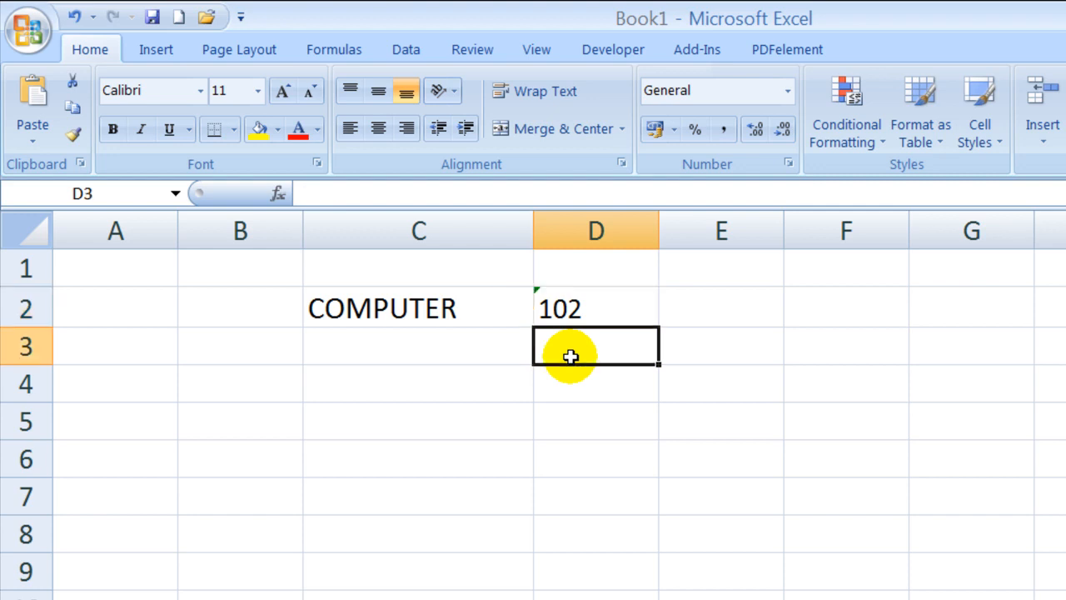
text(12)
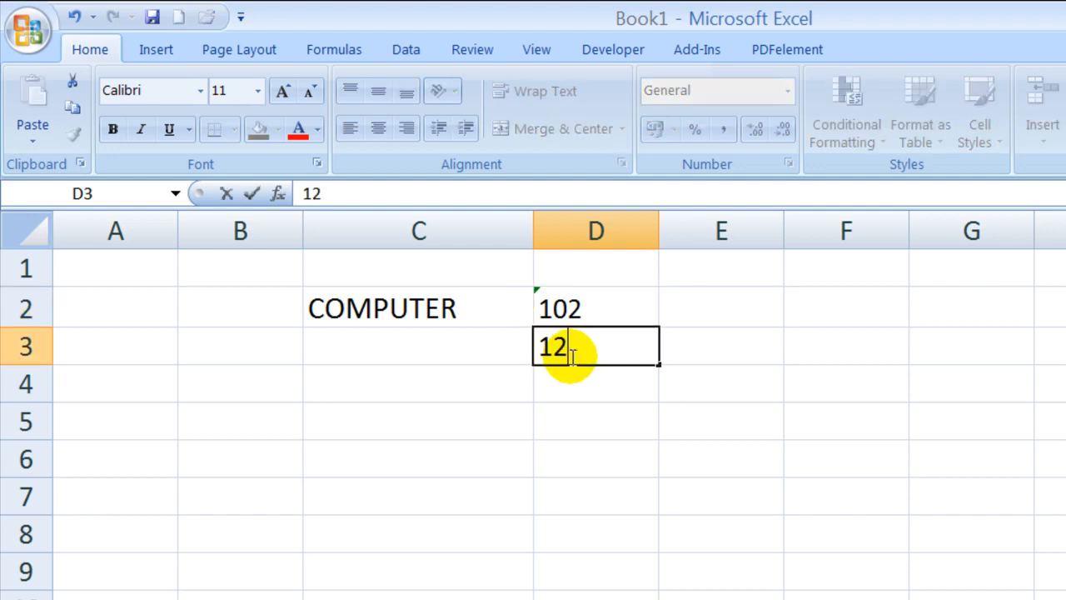
text(3567890)
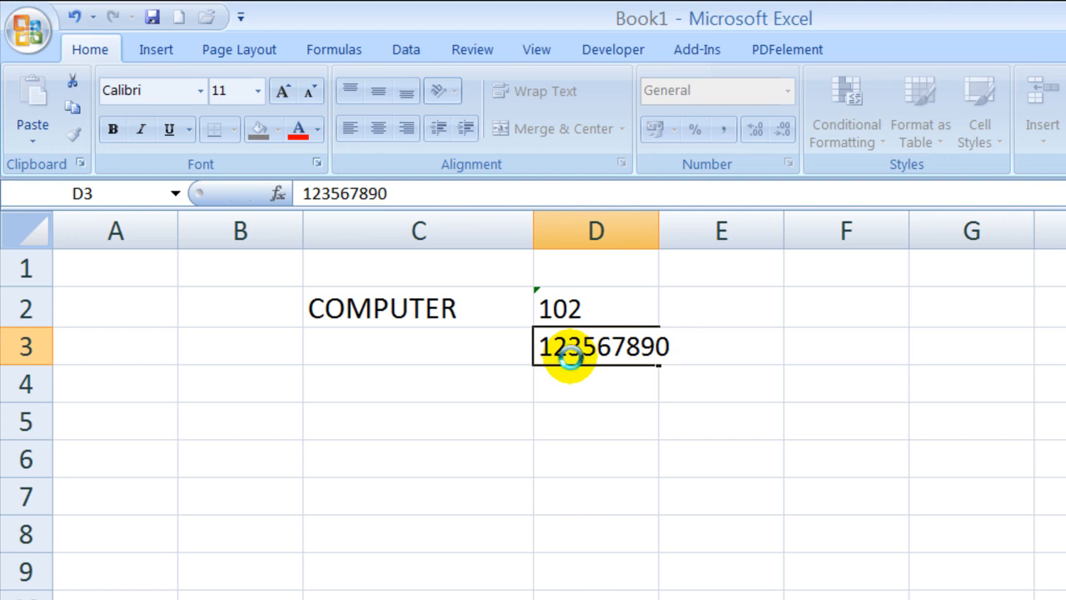
key(Return)
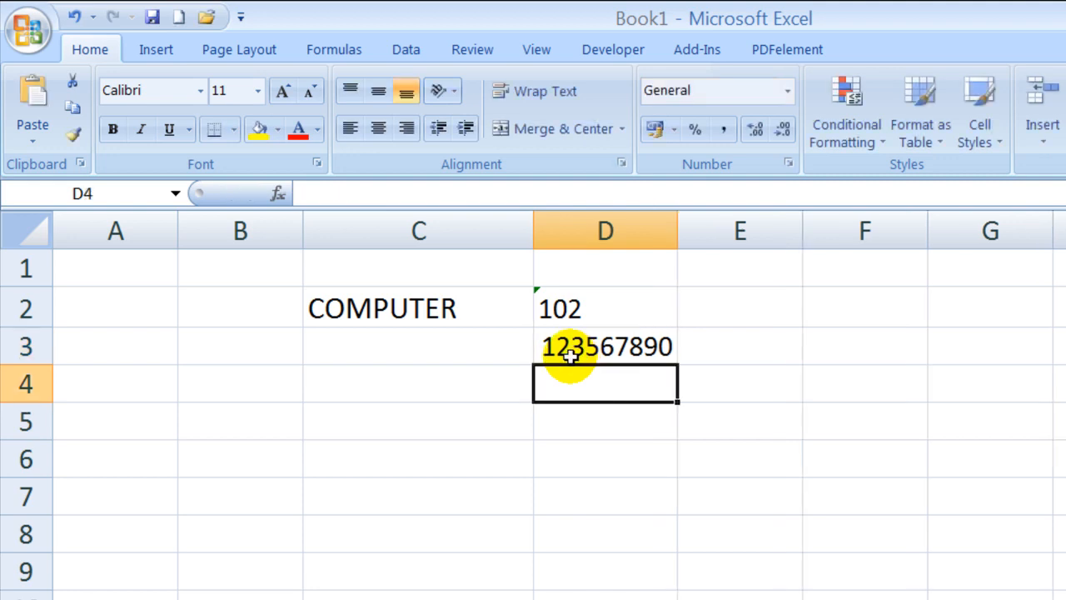
click(644, 347)
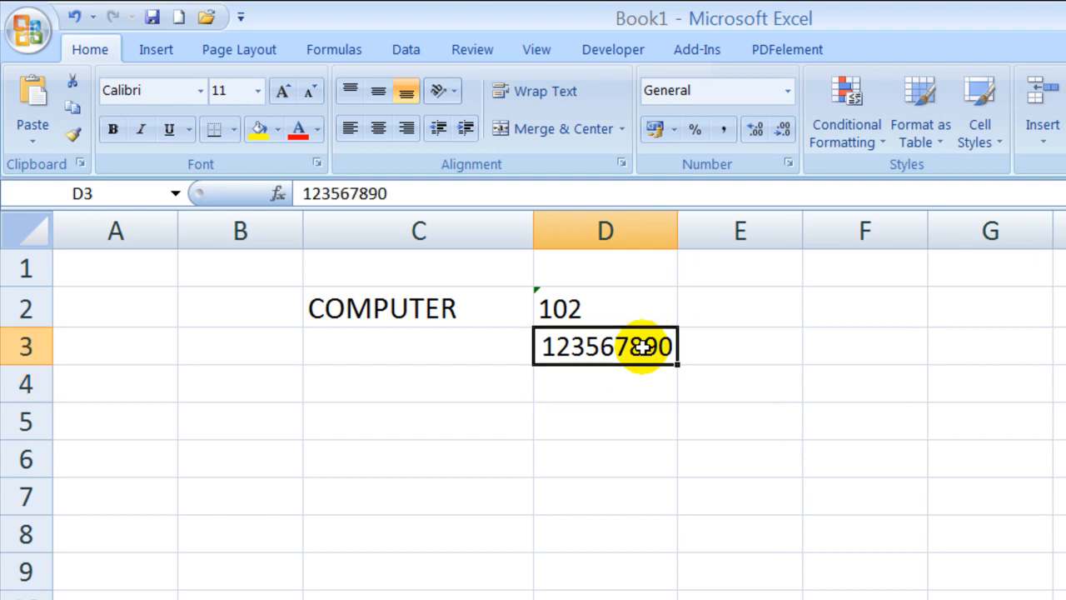
text(9)
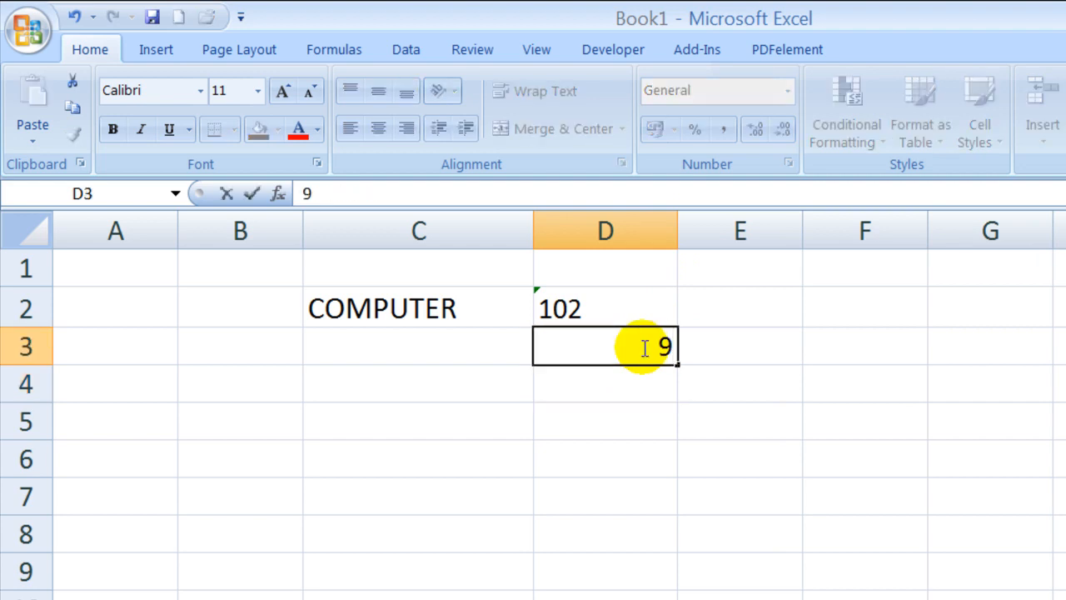
text(99999999999999)
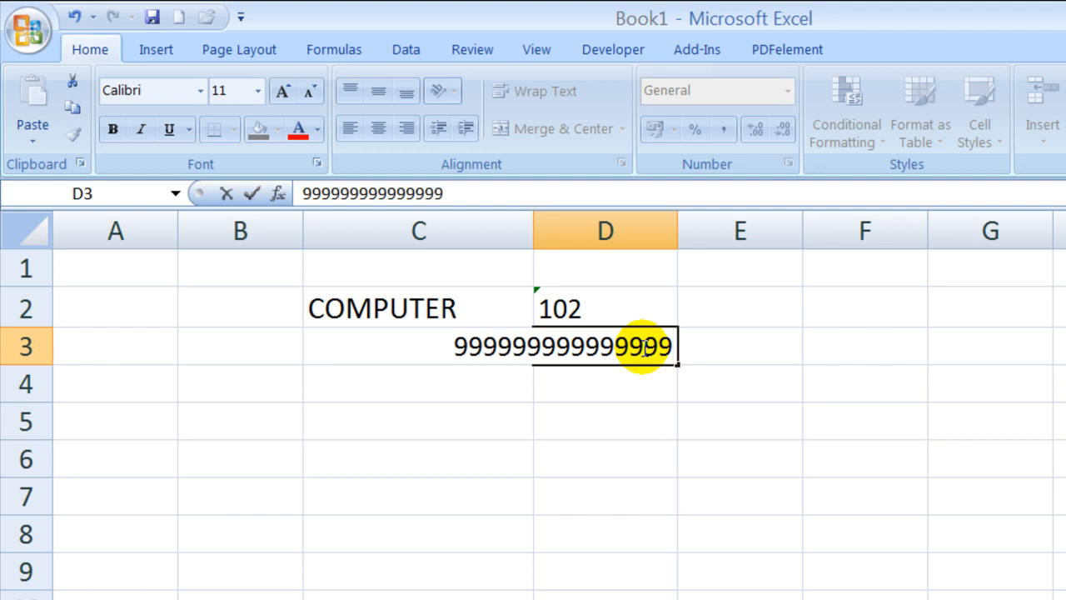
key(Return)
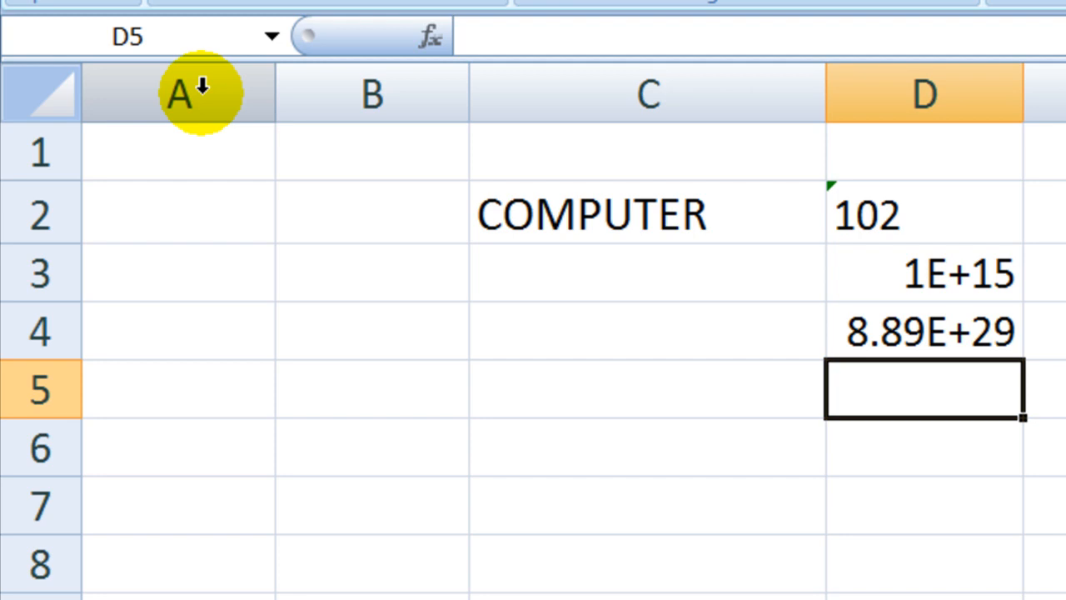
- Select the adjacent columns A through F as one block, and release the selection at cell E5
drag(202, 87, 1065, 84)
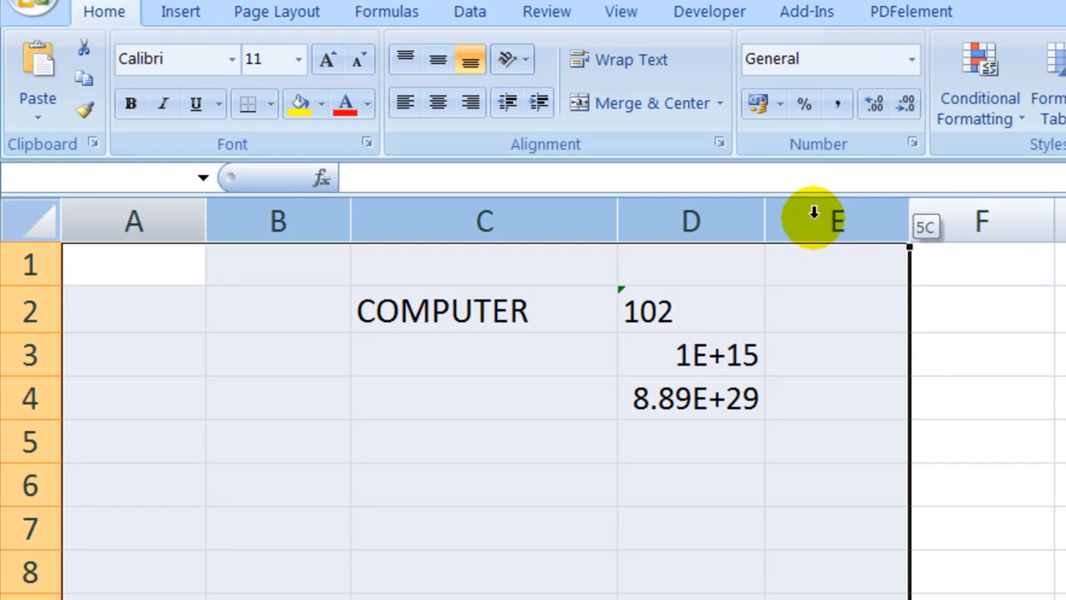
drag(814, 215, 962, 243)
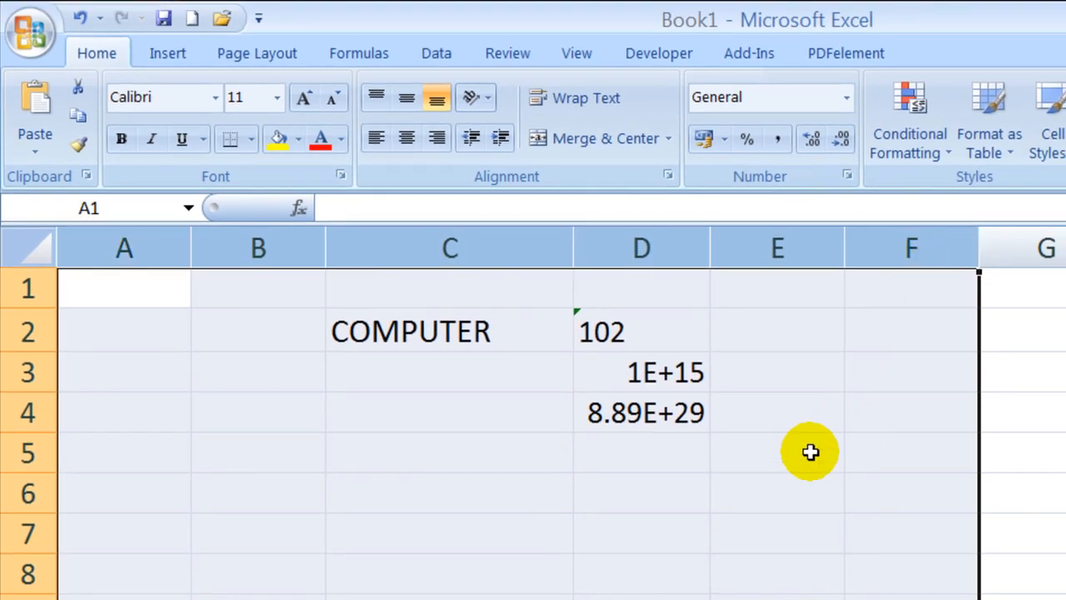
click(810, 453)
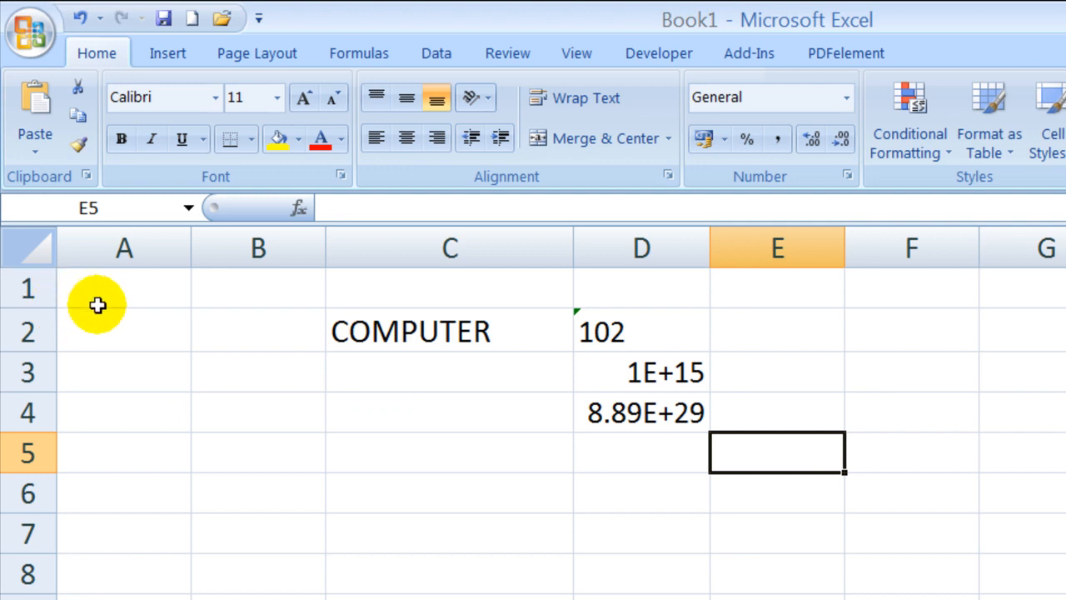
- Select rows 1 through 10 in full, and release the selection at cell B2
click(25, 289)
drag(25, 289, 23, 599)
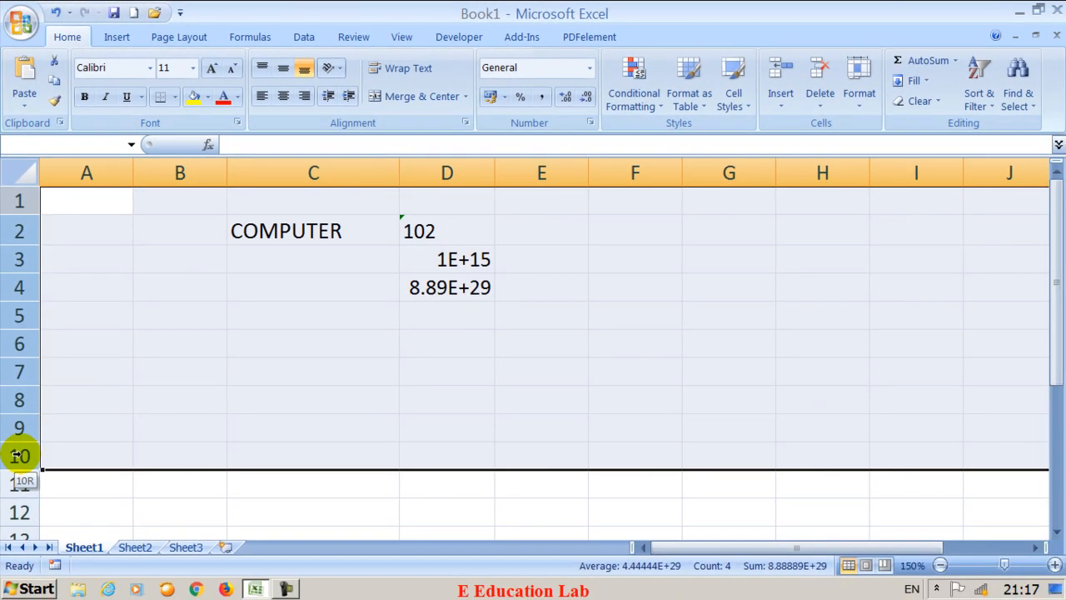
drag(16, 455, 17, 455)
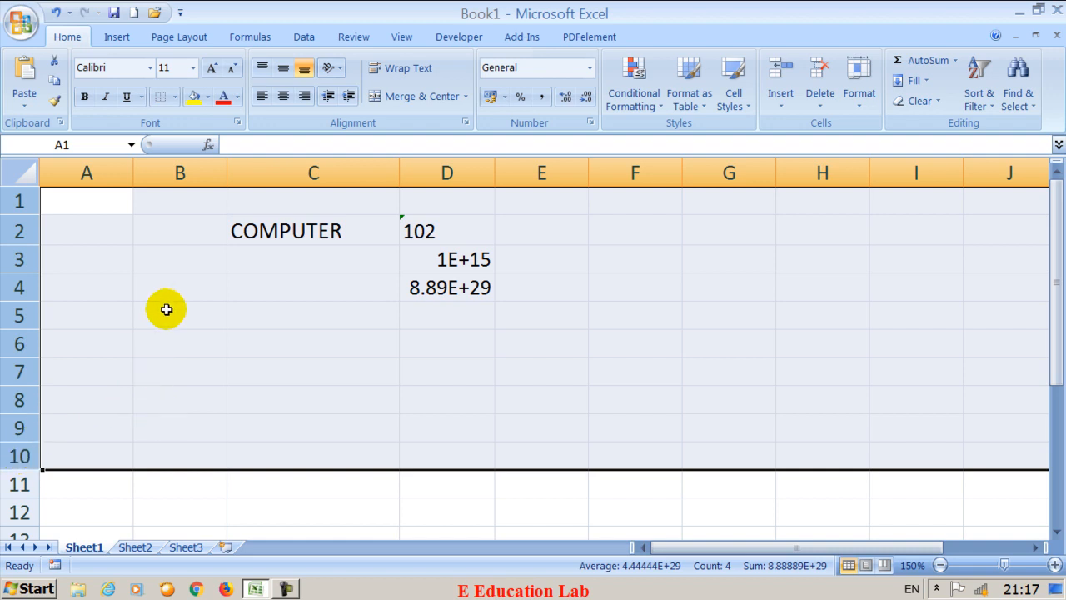
click(187, 234)
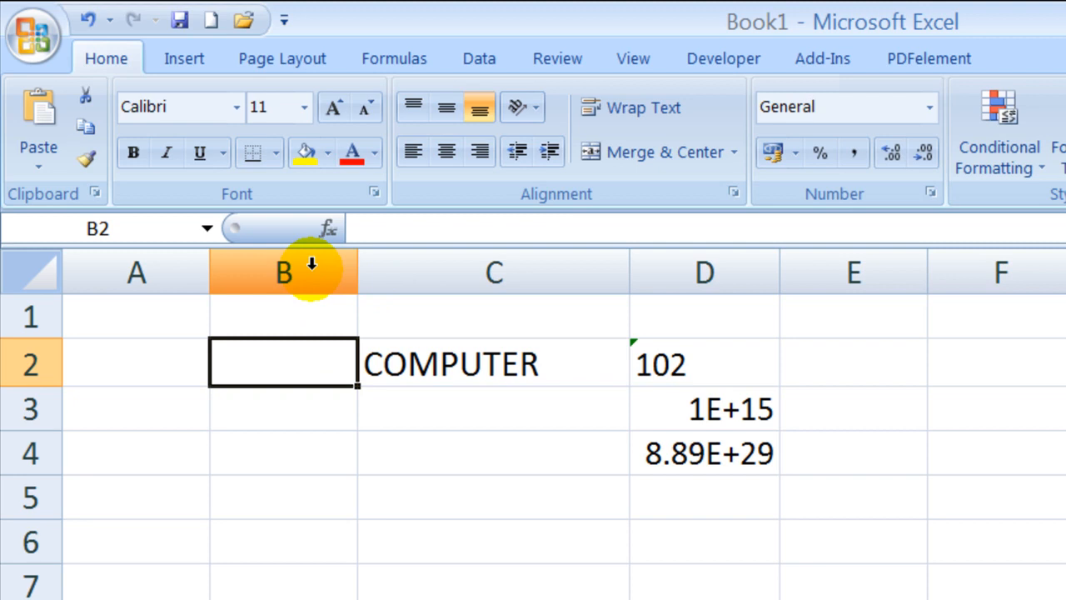
- Select the non-adjacent columns B, D and F together
click(312, 265)
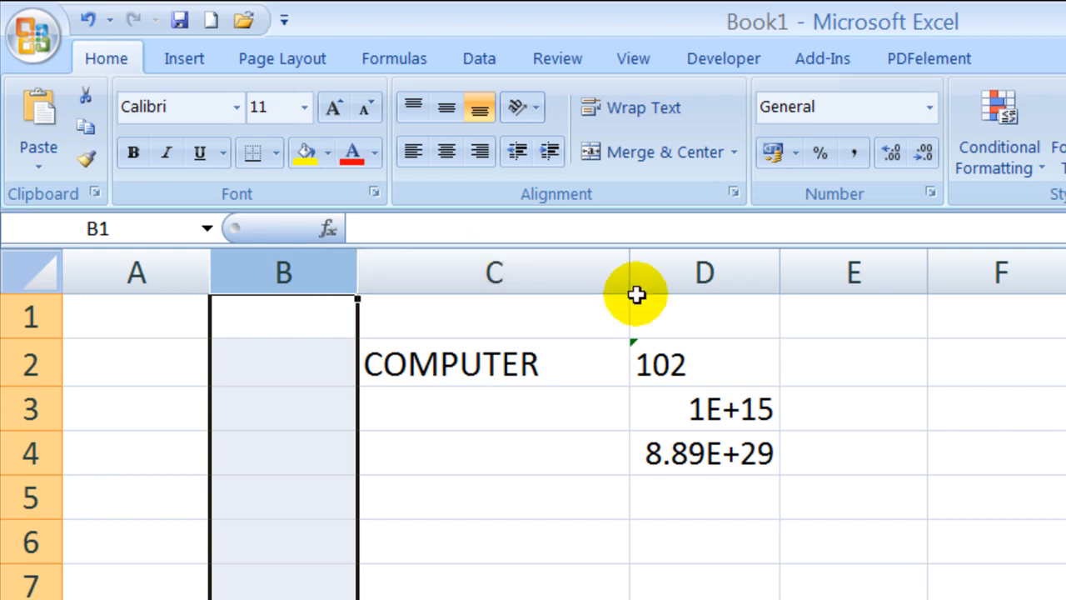
click(722, 274)
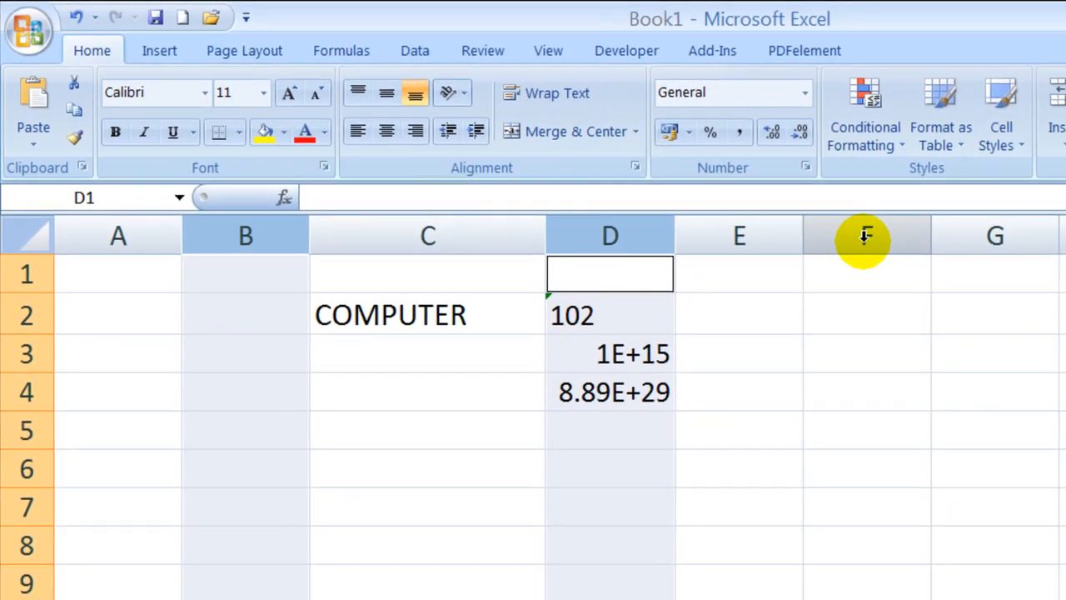
click(866, 235)
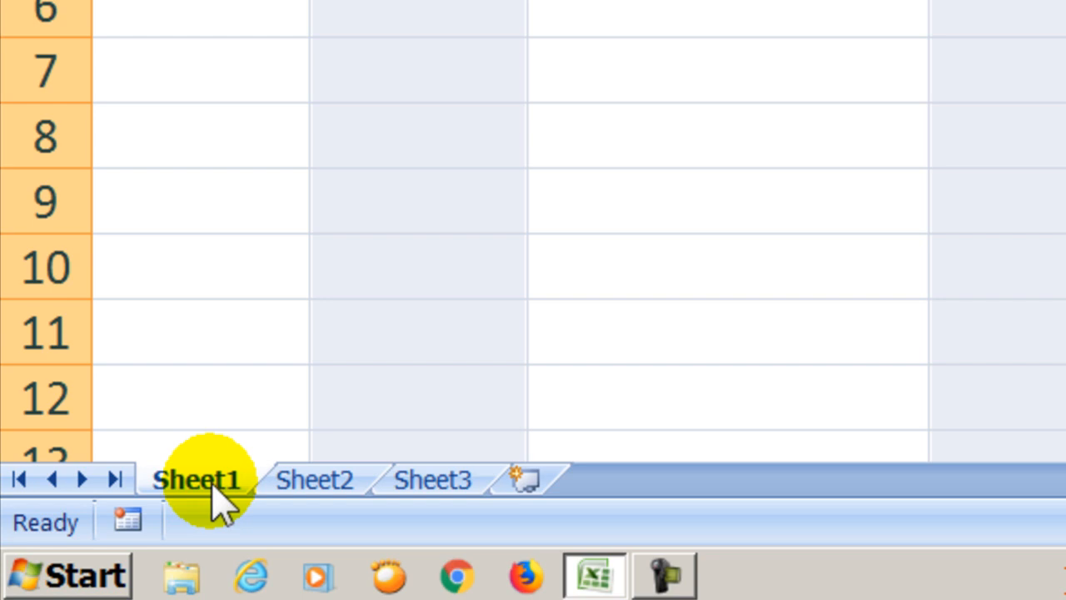
- Rename the worksheet Sheet1 as JAN2021, view Sheet2, and return to JAN2021
double_click(213, 483)
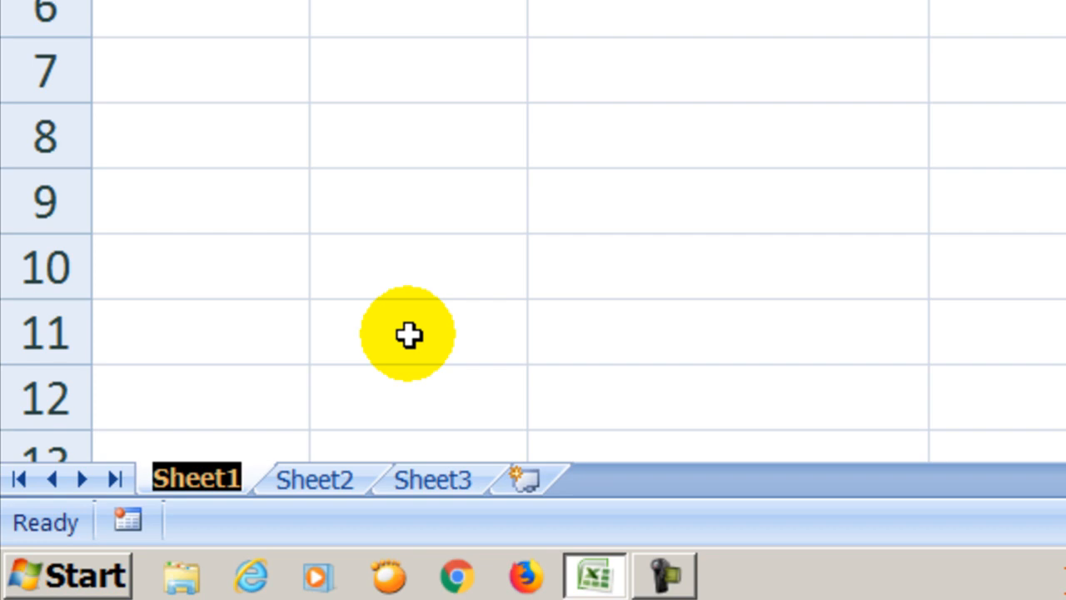
text(JA)
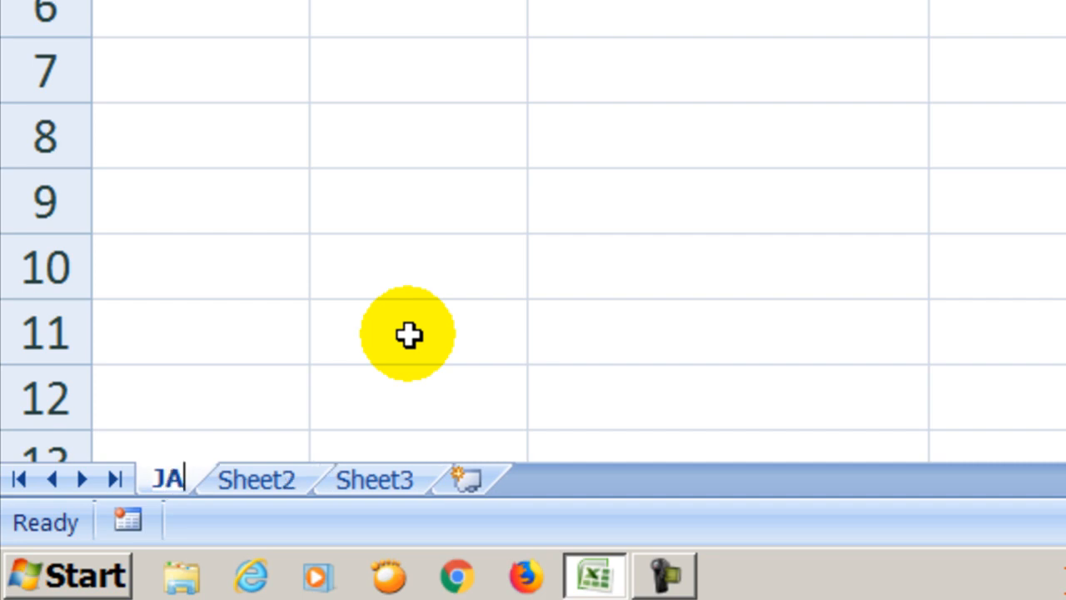
text(N20)
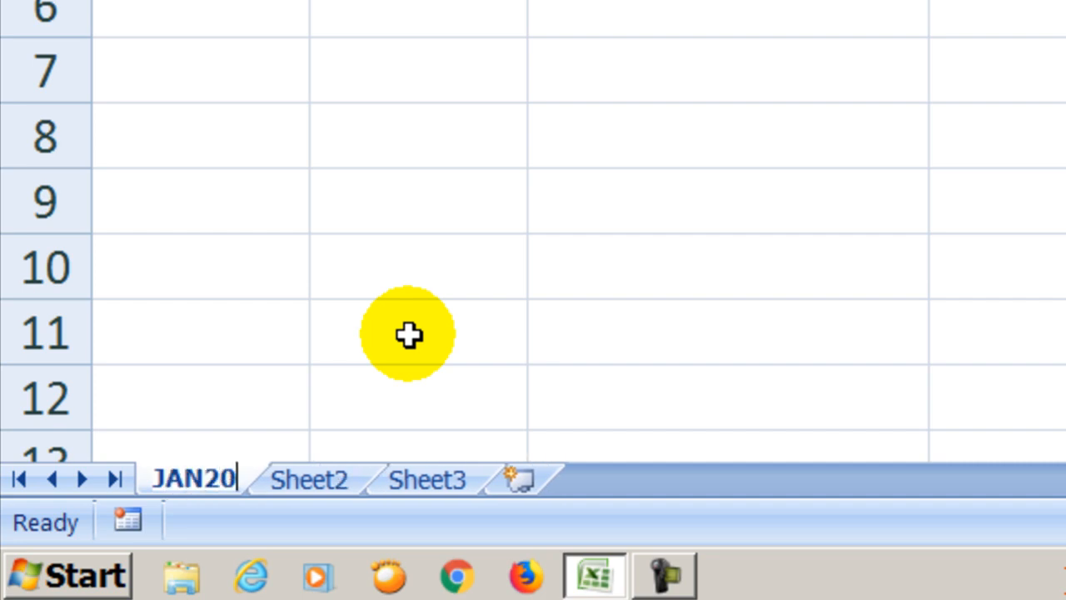
text(21)
key(Return)
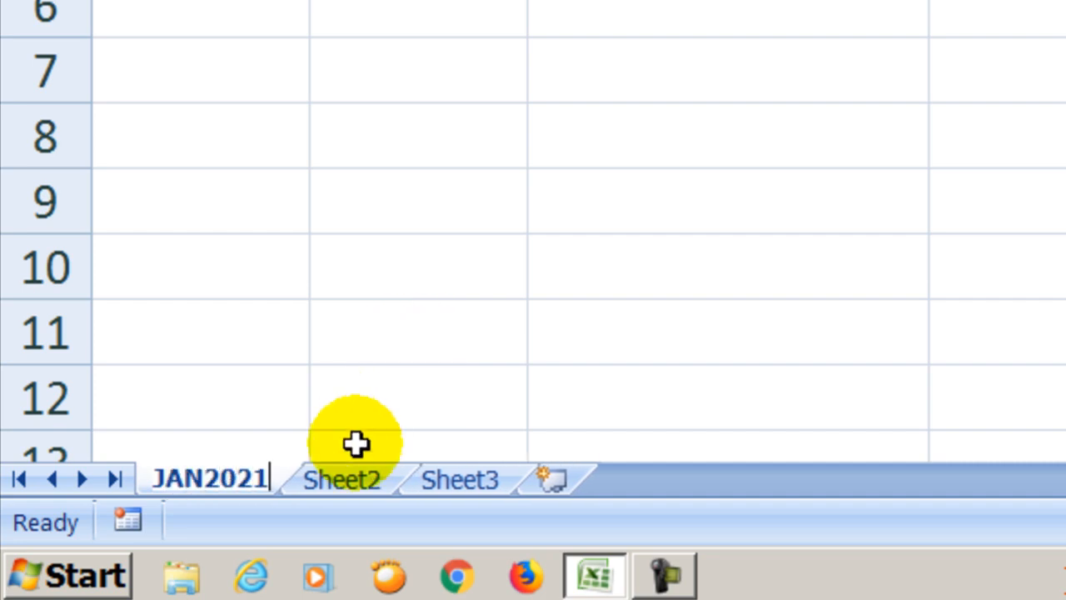
click(348, 484)
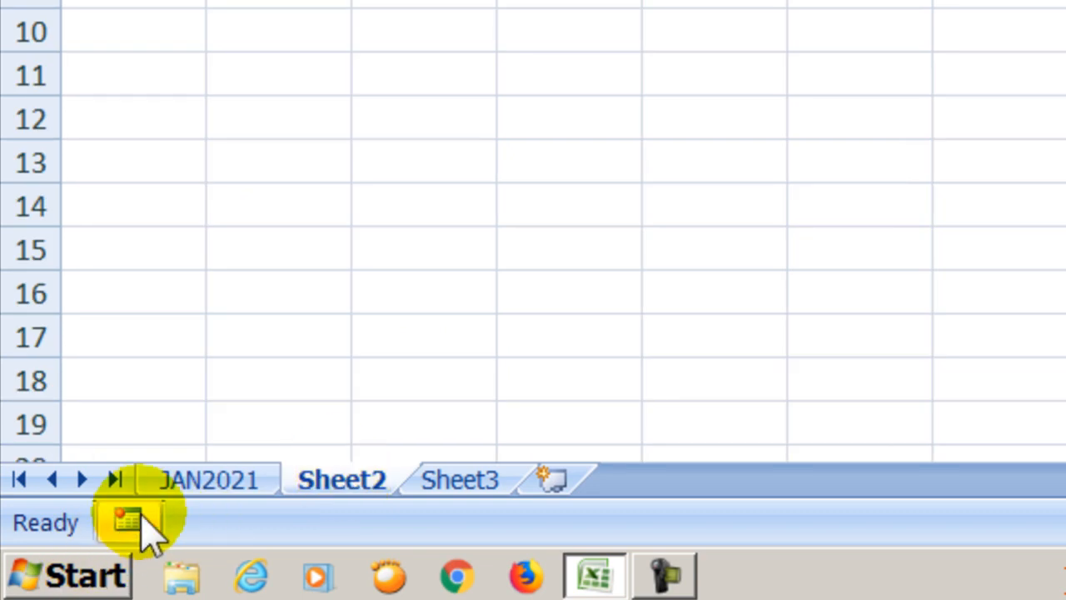
click(179, 491)
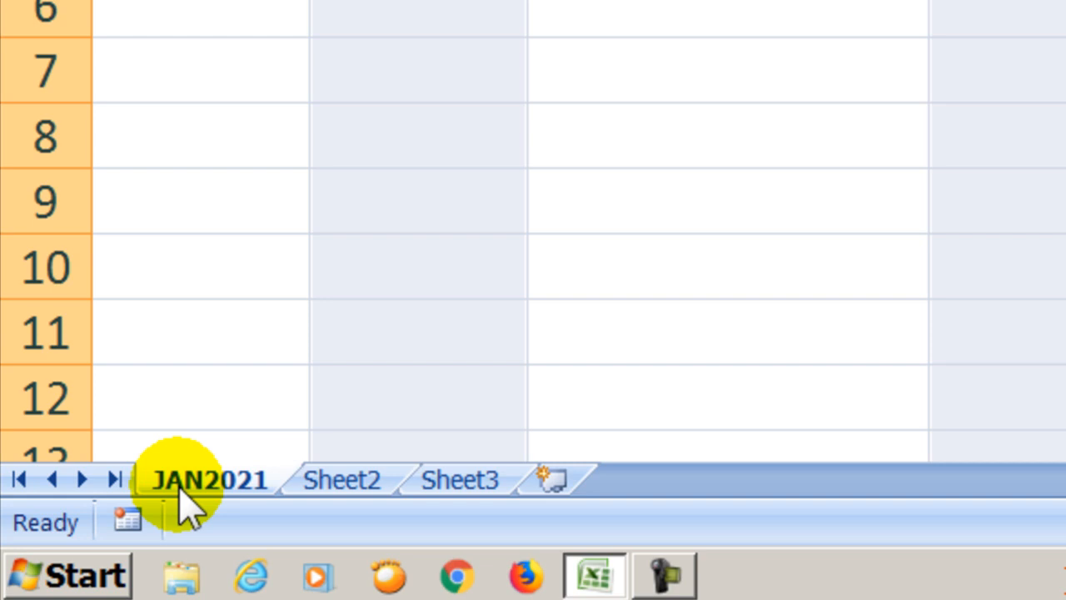
- Rename the worksheet Sheet2 as FEB2021
click(348, 483)
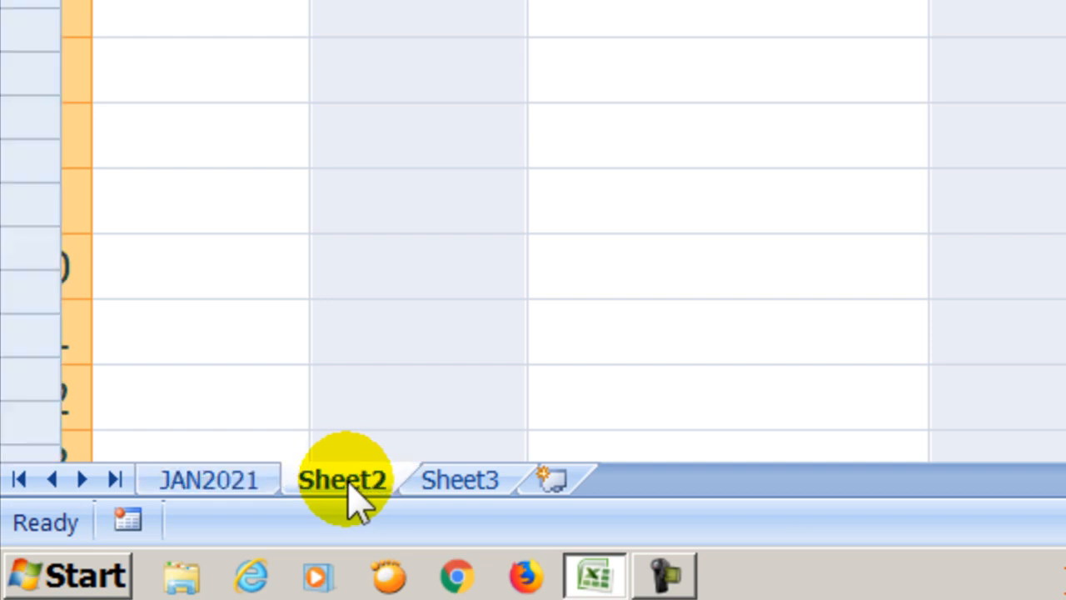
right_click(349, 485)
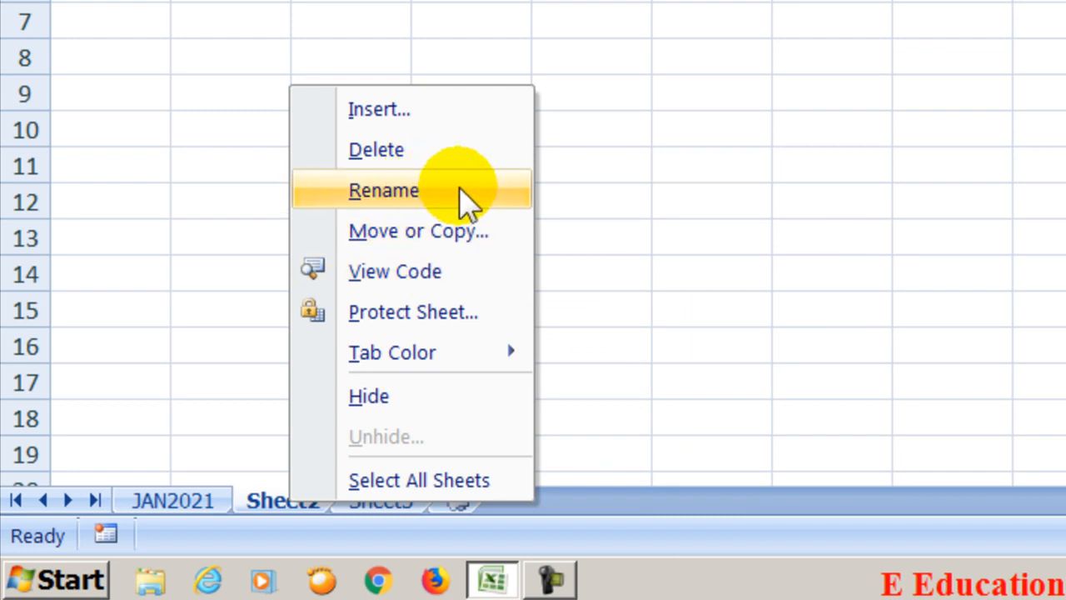
click(484, 190)
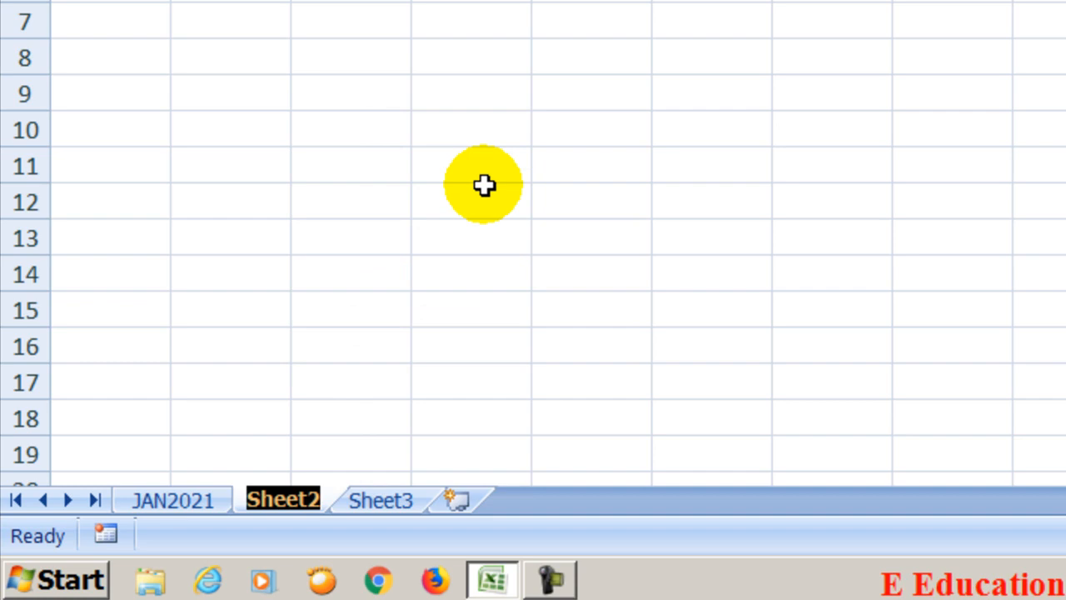
text(FEB)
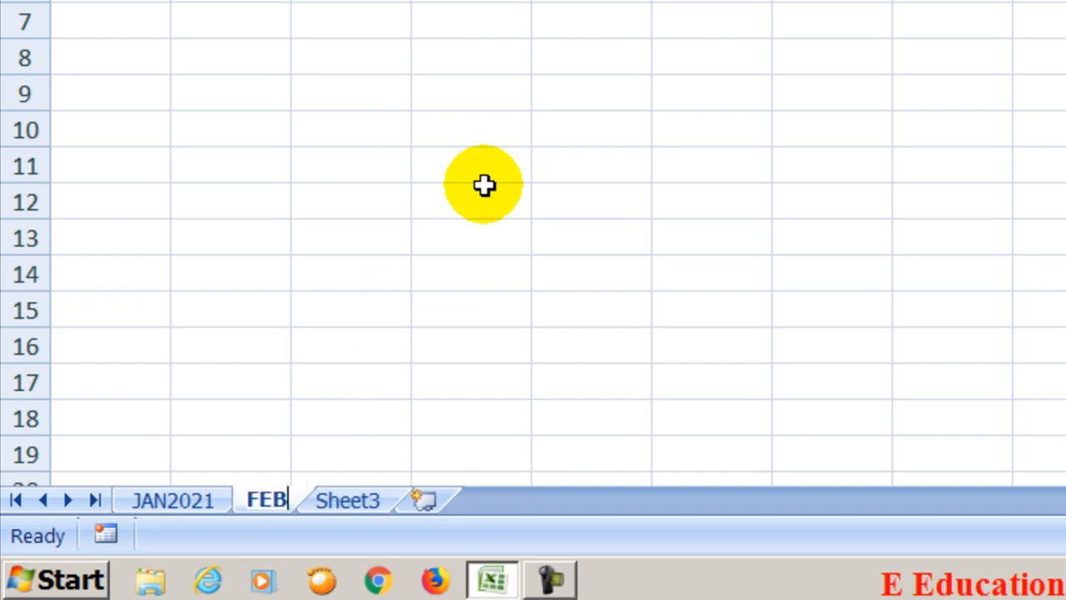
text(2021)
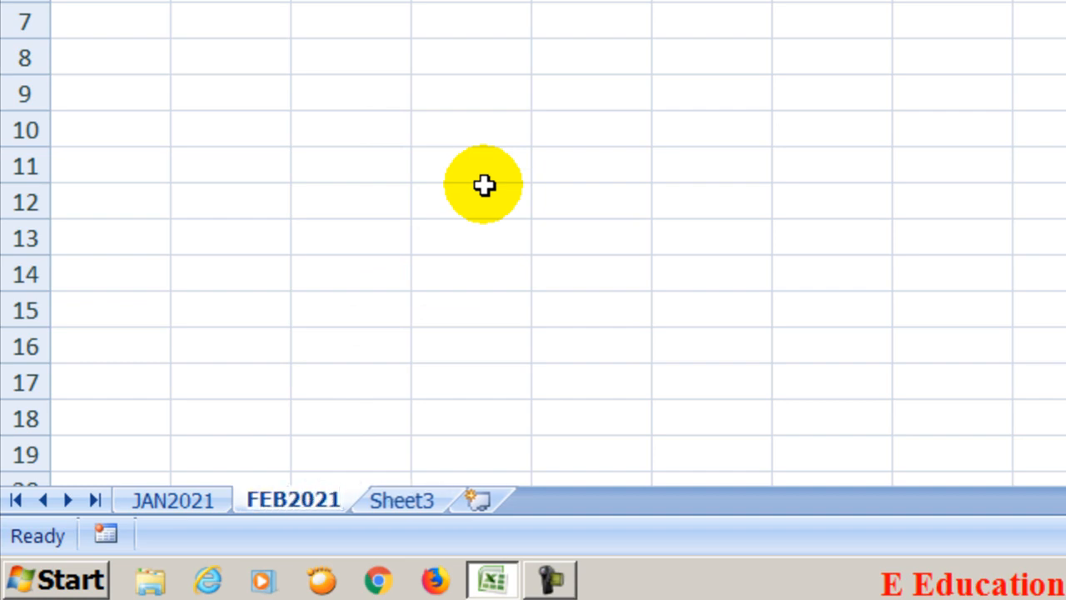
click(390, 475)
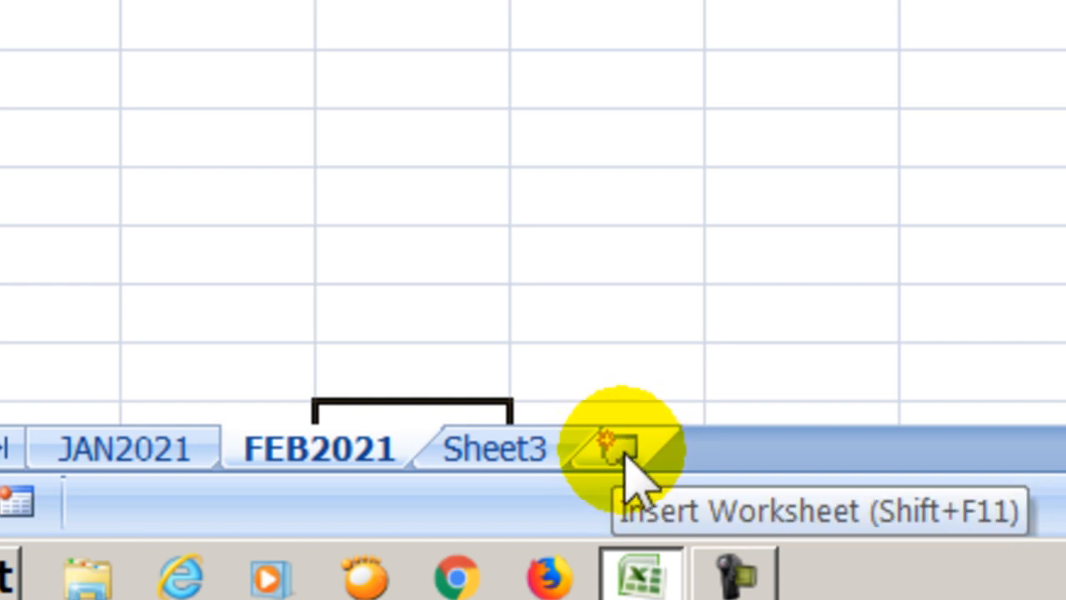
- Insert two new blank worksheets into the workbook and delete the one added second
click(620, 450)
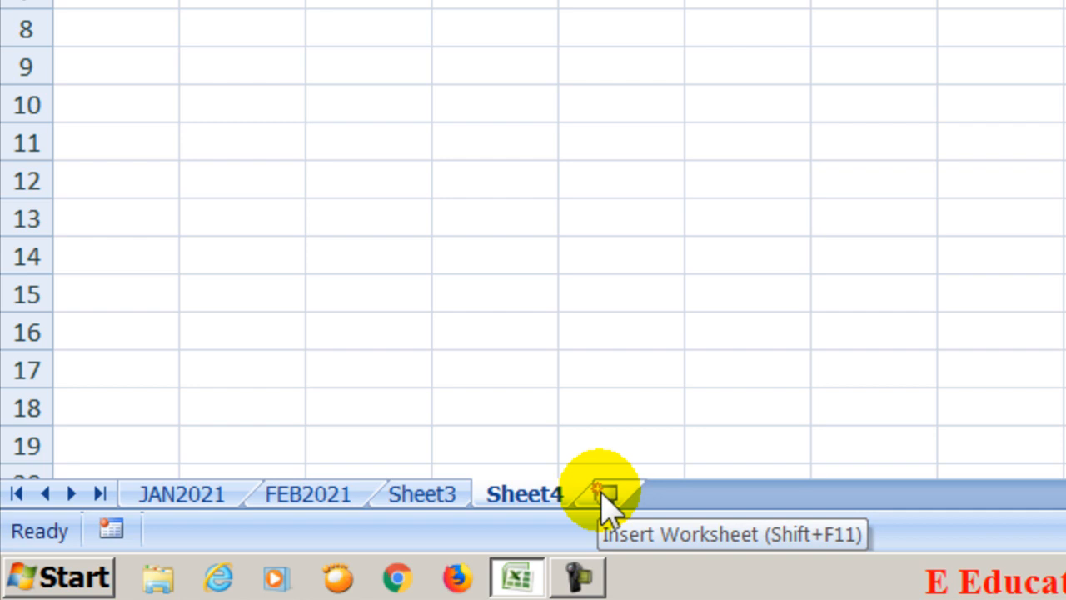
click(606, 497)
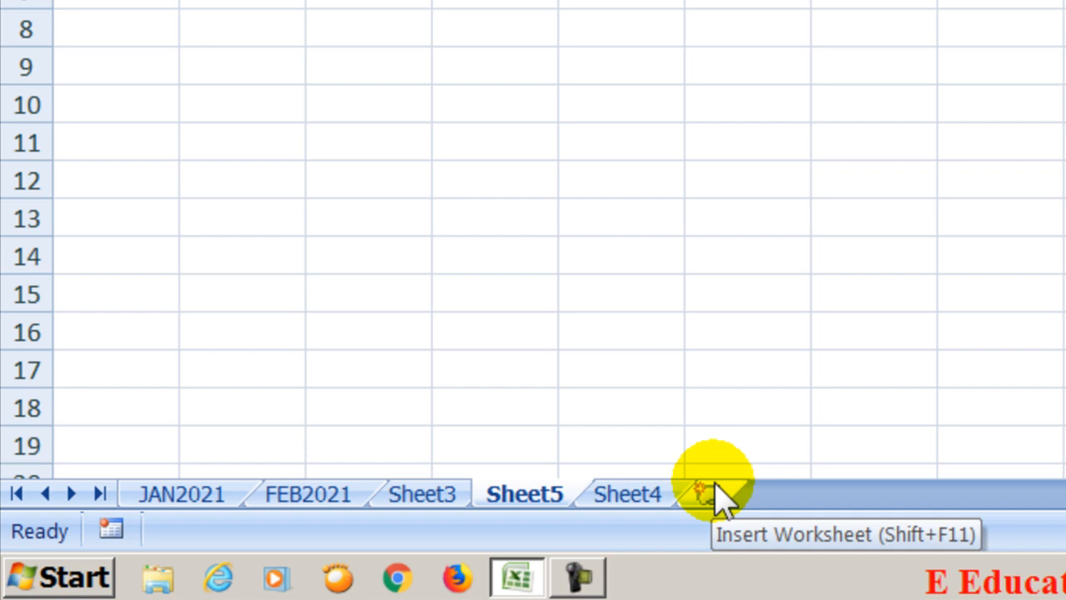
right_click(557, 500)
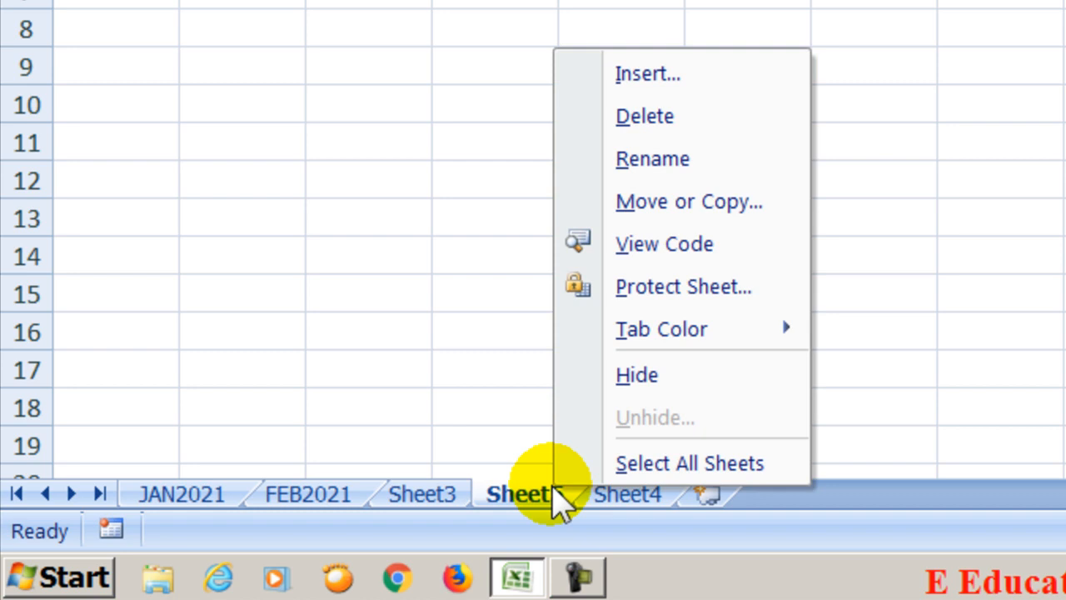
click(733, 123)
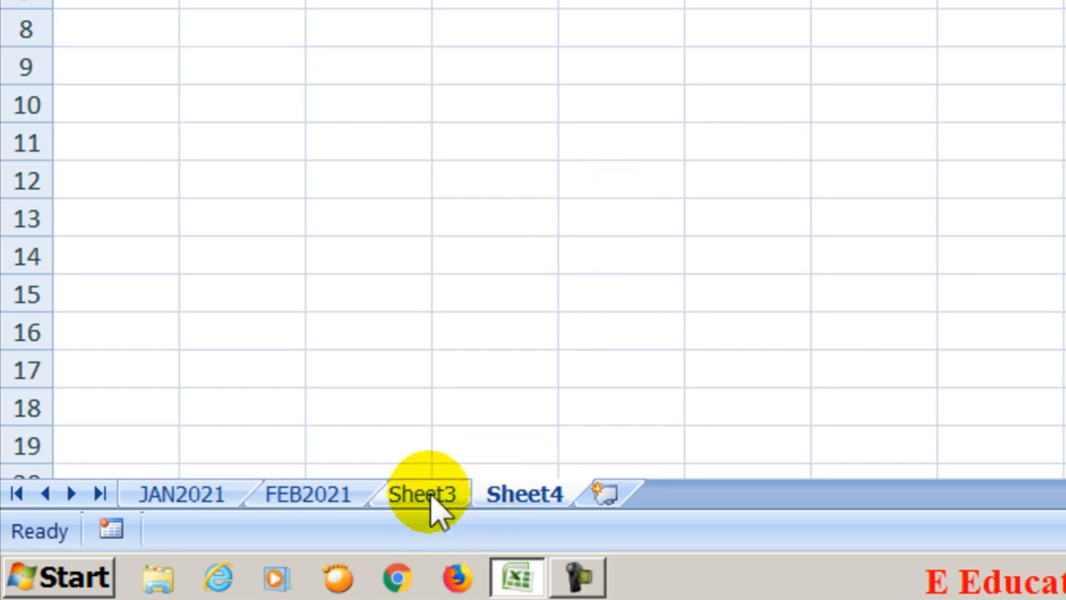
- Move Sheet3 ahead of FEB2021 in the sheet order, and move it back between FEB2021 and Sheet4
drag(431, 503, 326, 504)
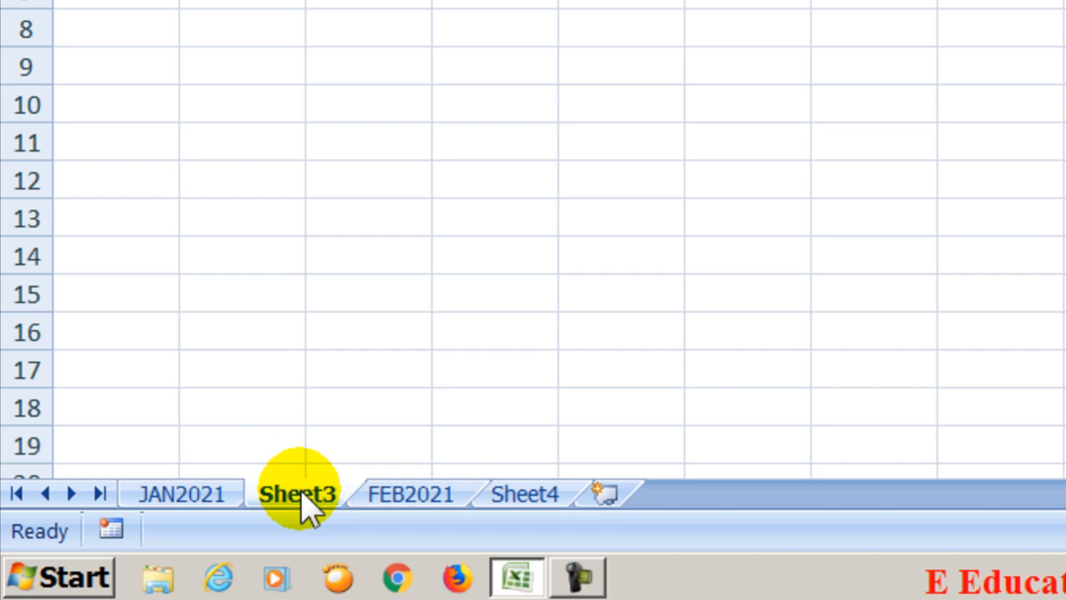
drag(301, 497, 503, 488)
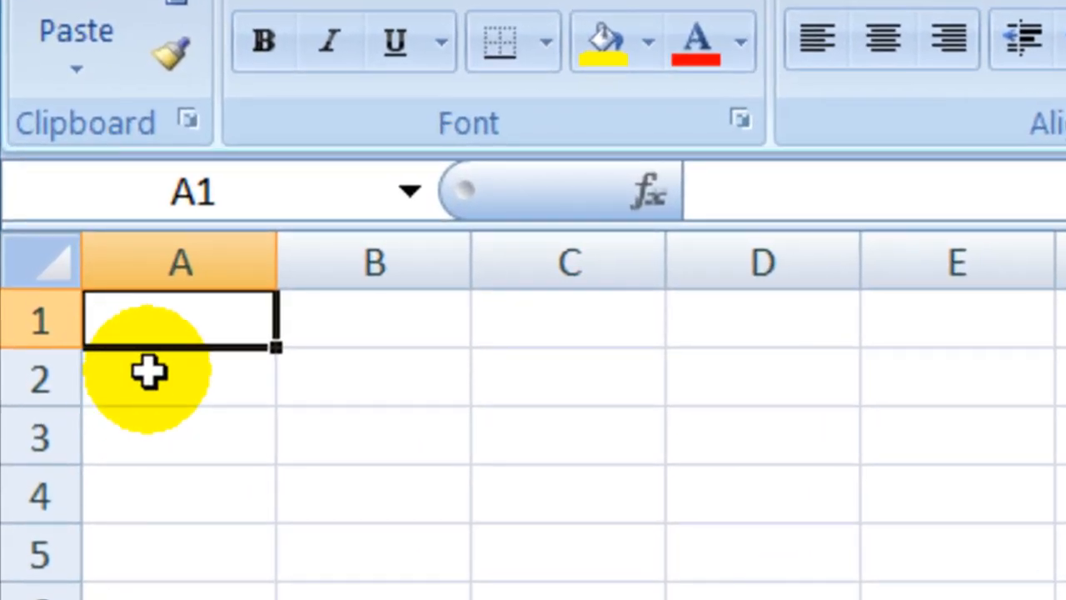
- Select cell E2 on Sheet3 and set the worksheet's zoom magnification to 200%
click(920, 371)
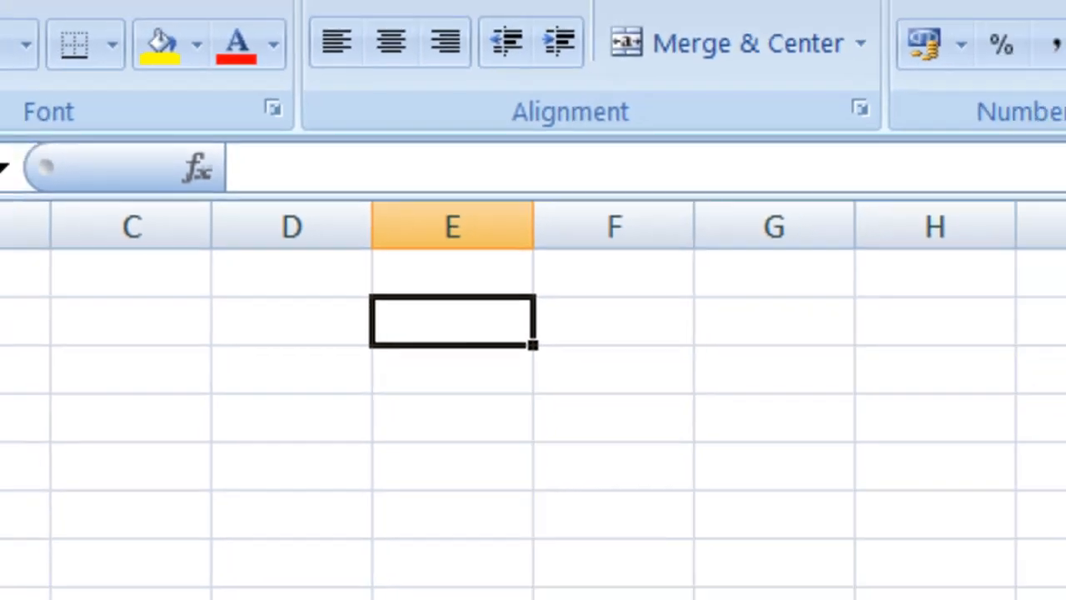
click(754, 0)
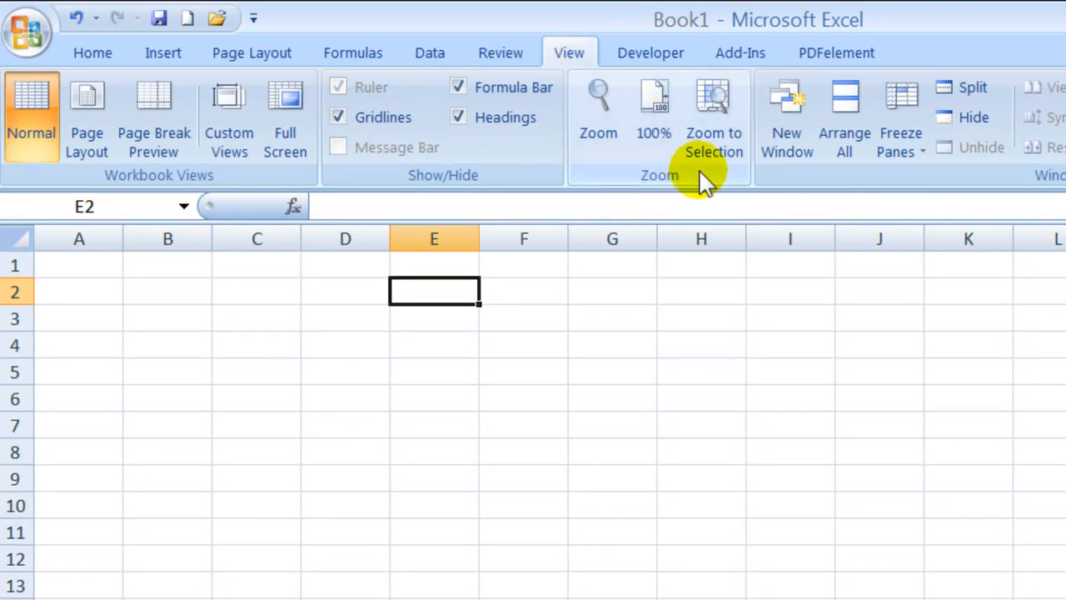
click(610, 137)
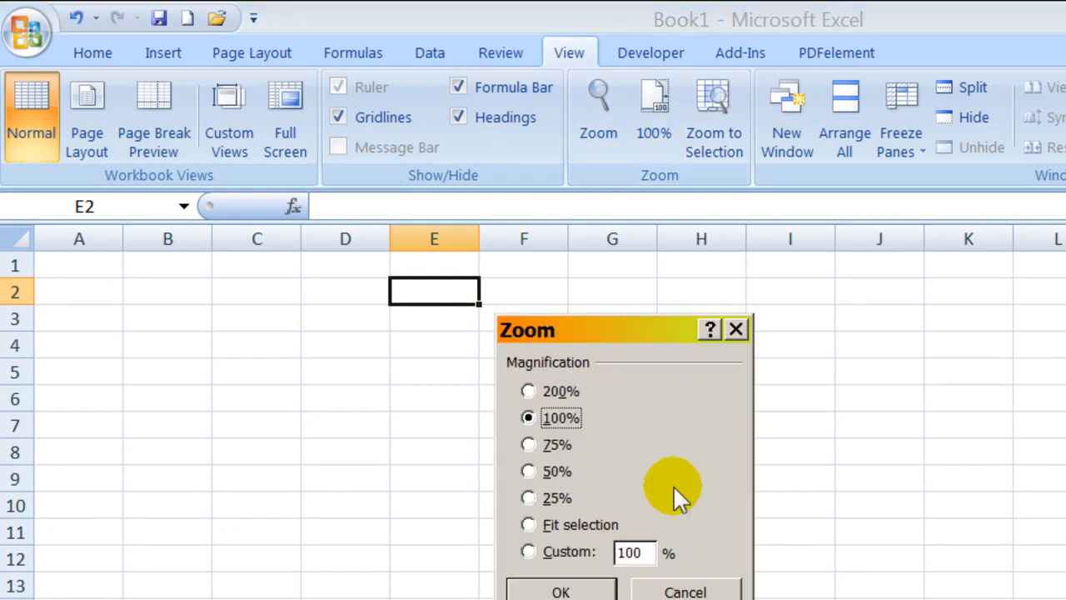
click(550, 388)
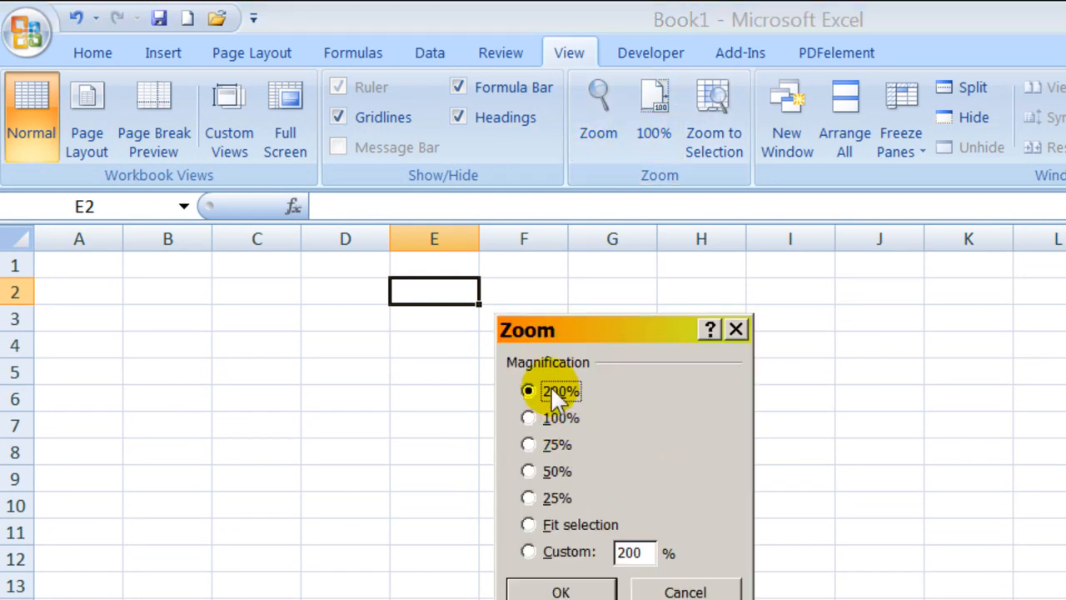
click(533, 589)
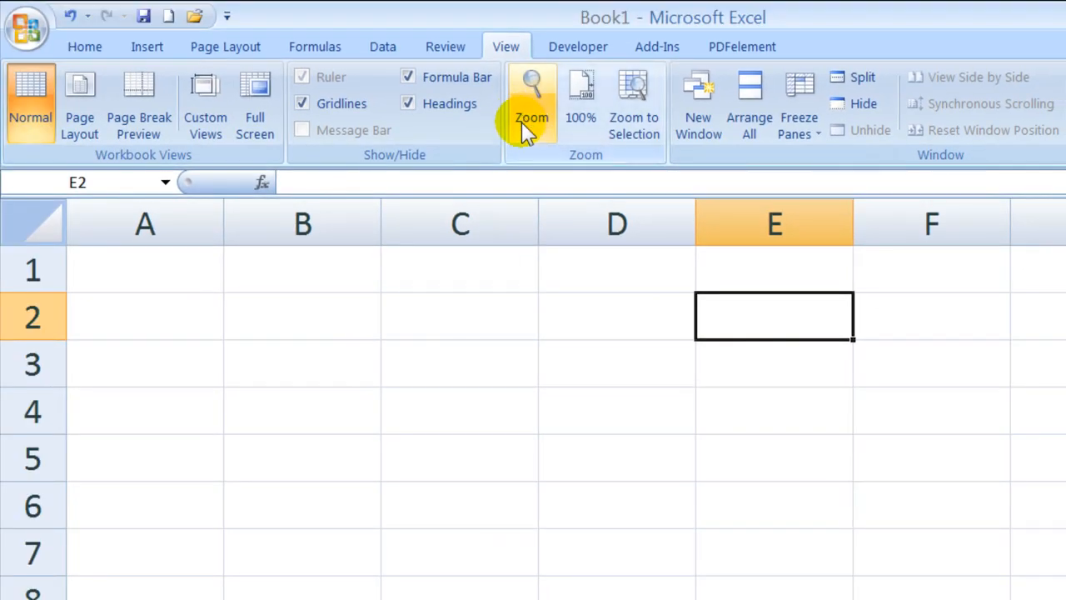
- Select cell B2 and set the worksheet's zoom to a custom magnification of 300%
click(278, 316)
click(542, 112)
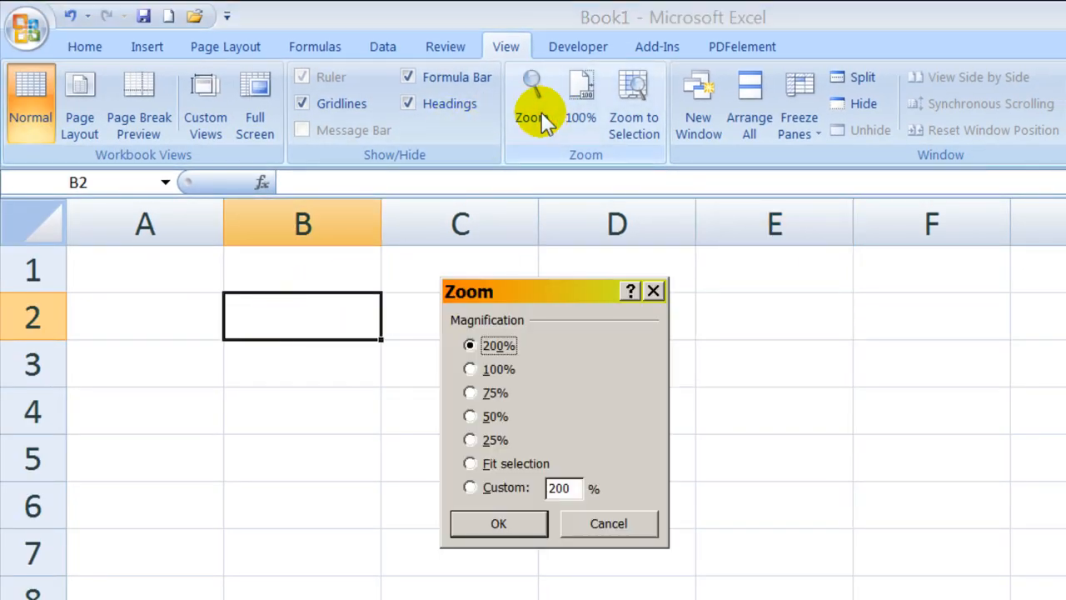
click(498, 490)
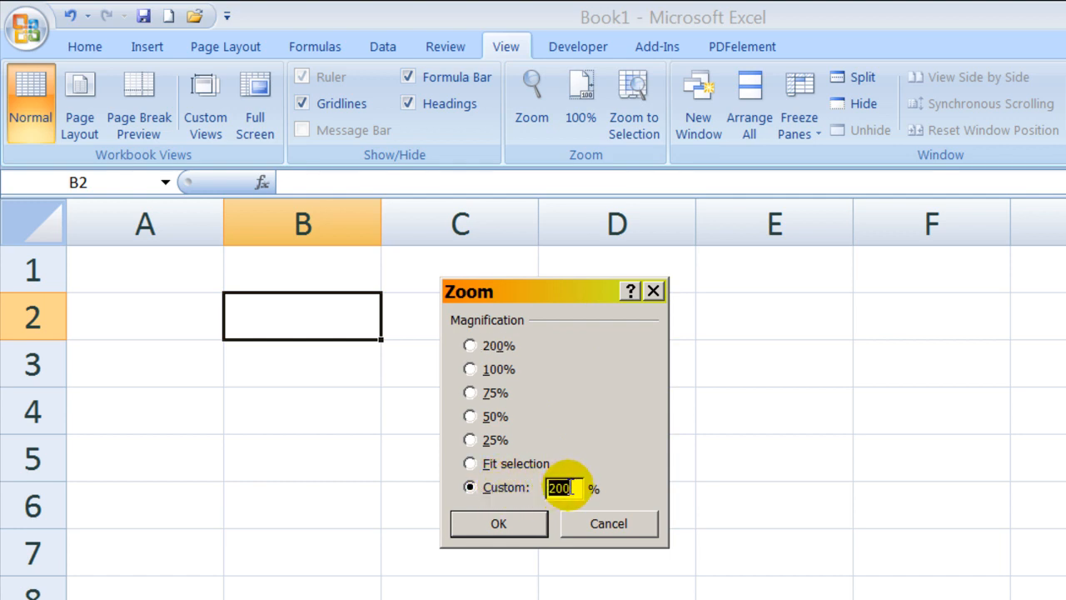
text(300)
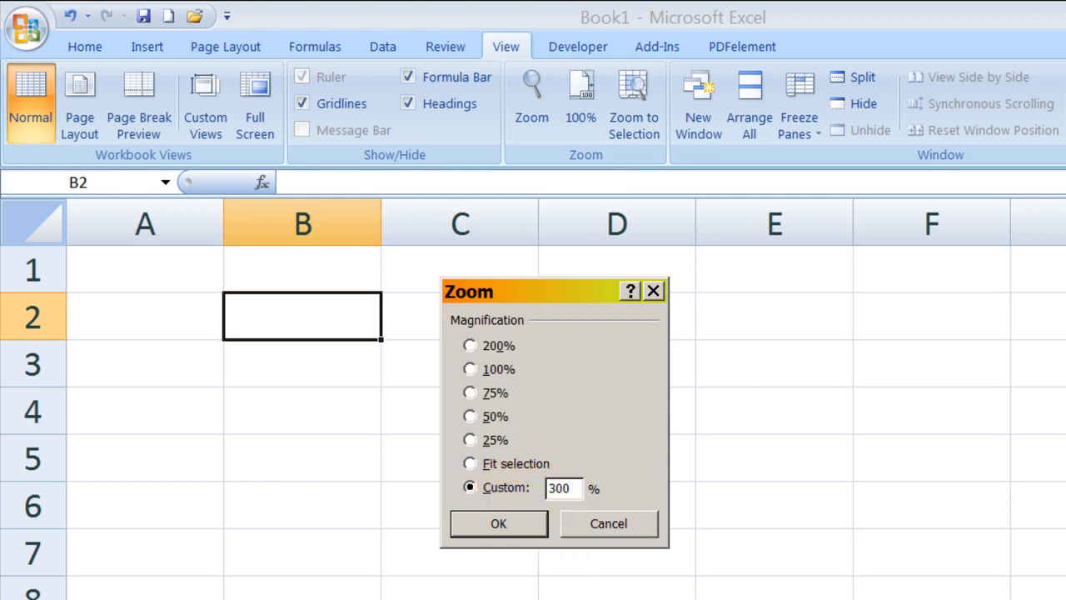
click(498, 523)
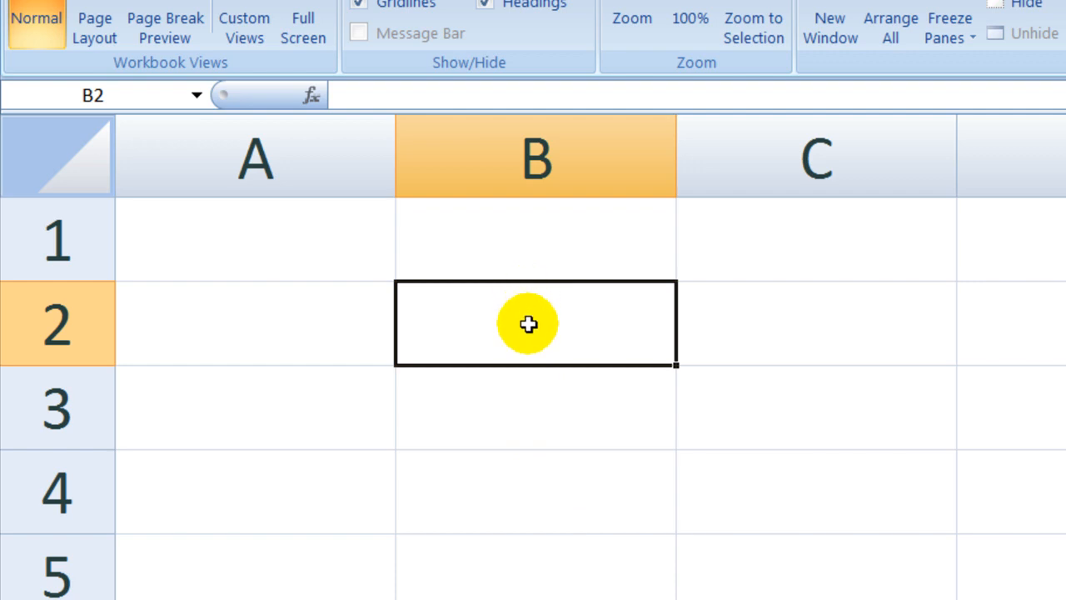
- Enter the text SECTION-A in cell B2 of Sheet3
text(SECTIO)
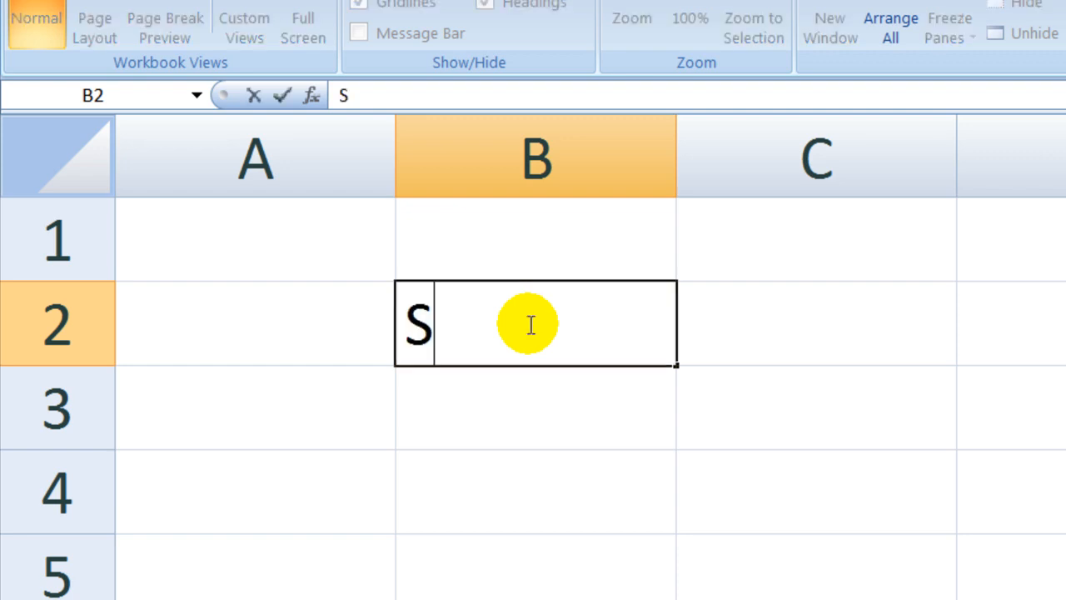
text(N)
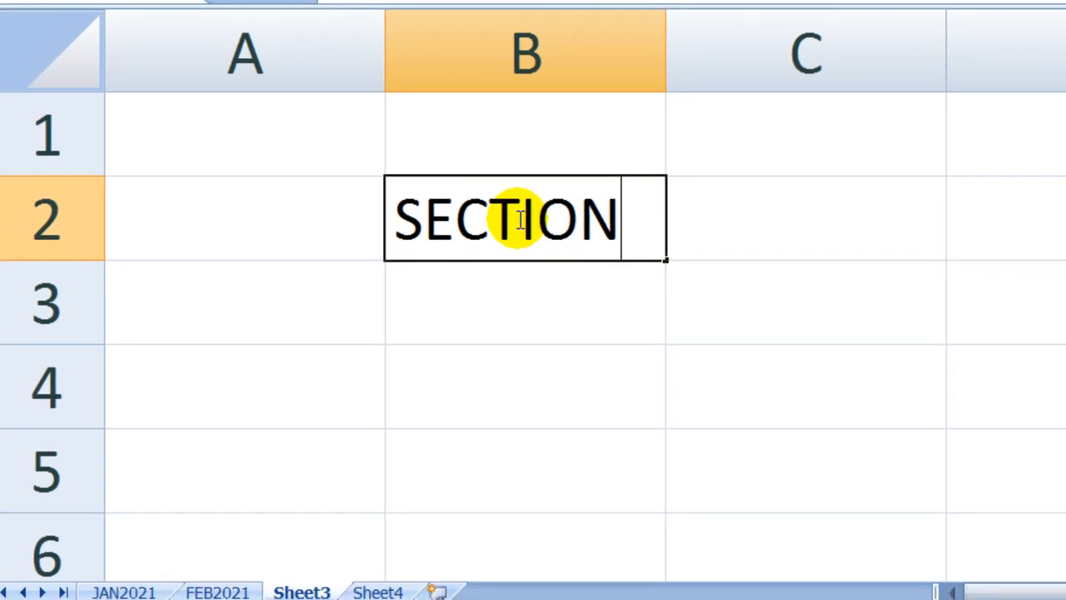
text( A)
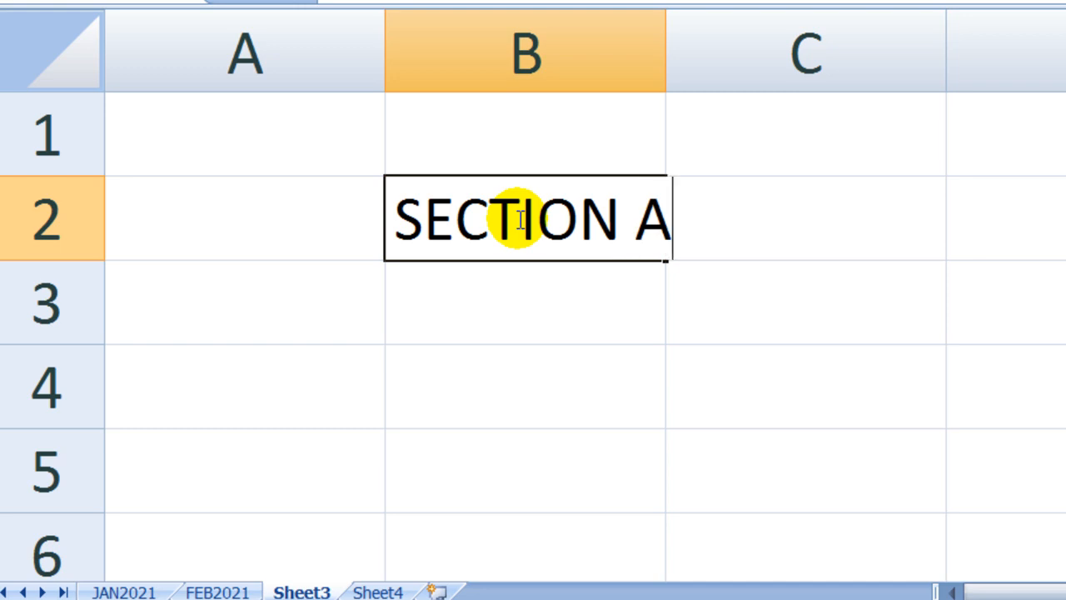
key(BackSpace)
key(BackSpace)
text(-A)
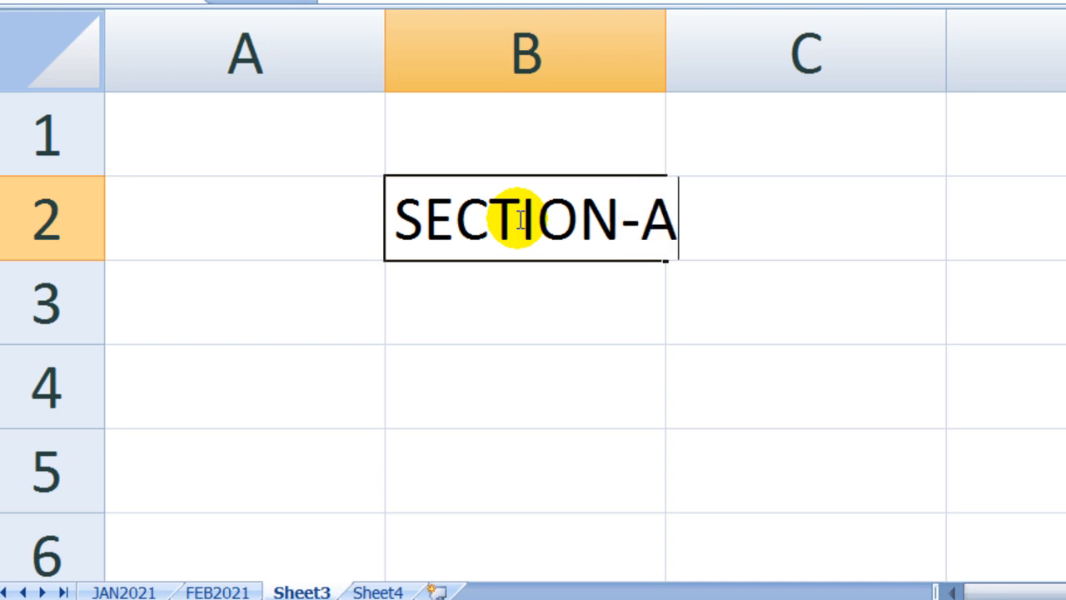
key(Return)
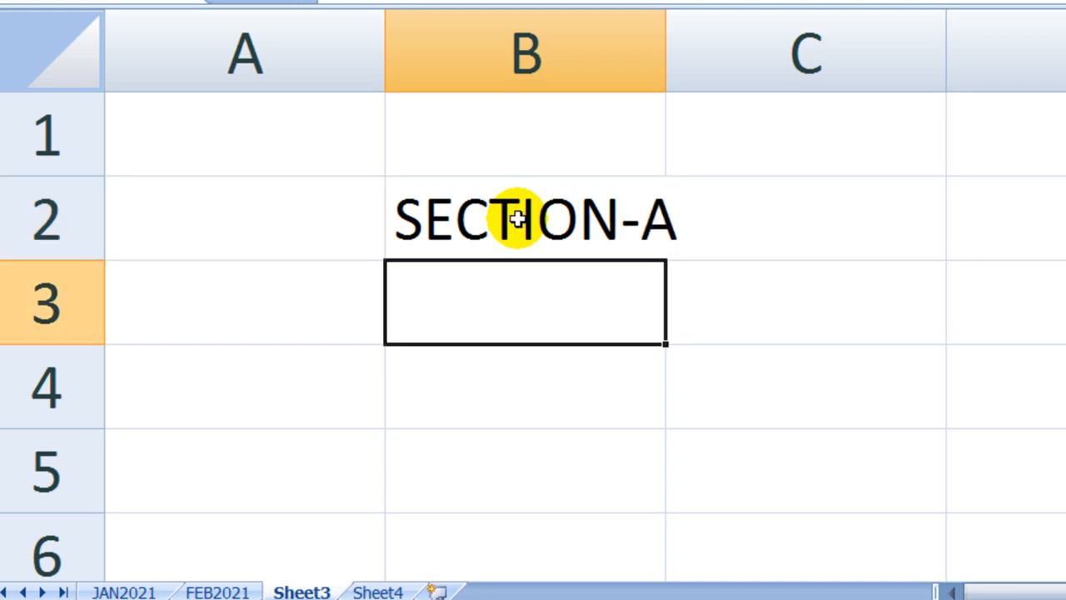
- Fit the width of column B to its contents, and fill SECTION-A from cell B2 down to B5
drag(669, 27, 669, 30)
double_click(668, 30)
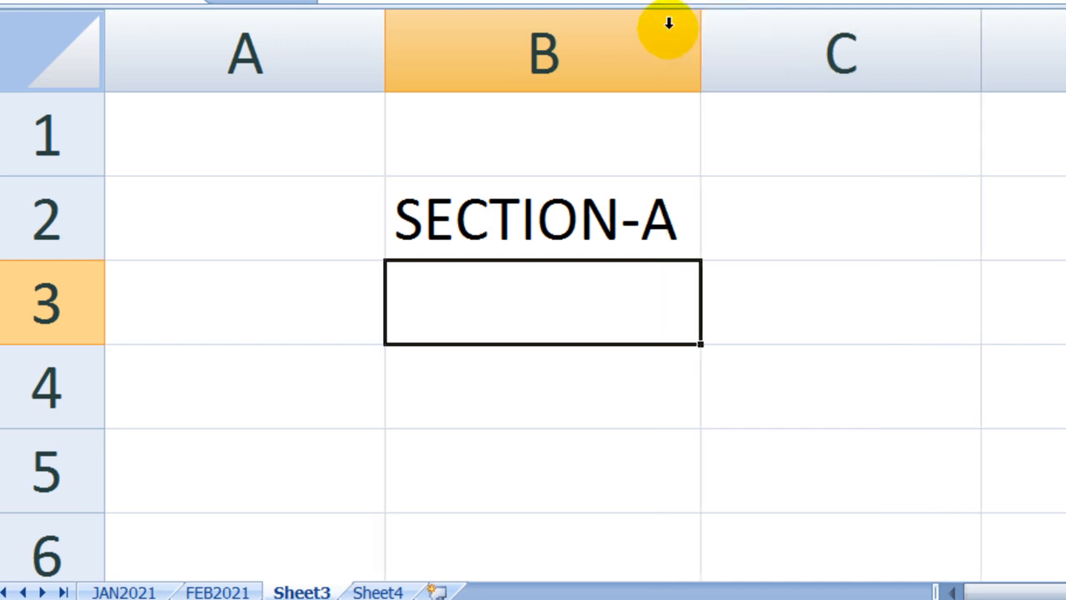
click(552, 210)
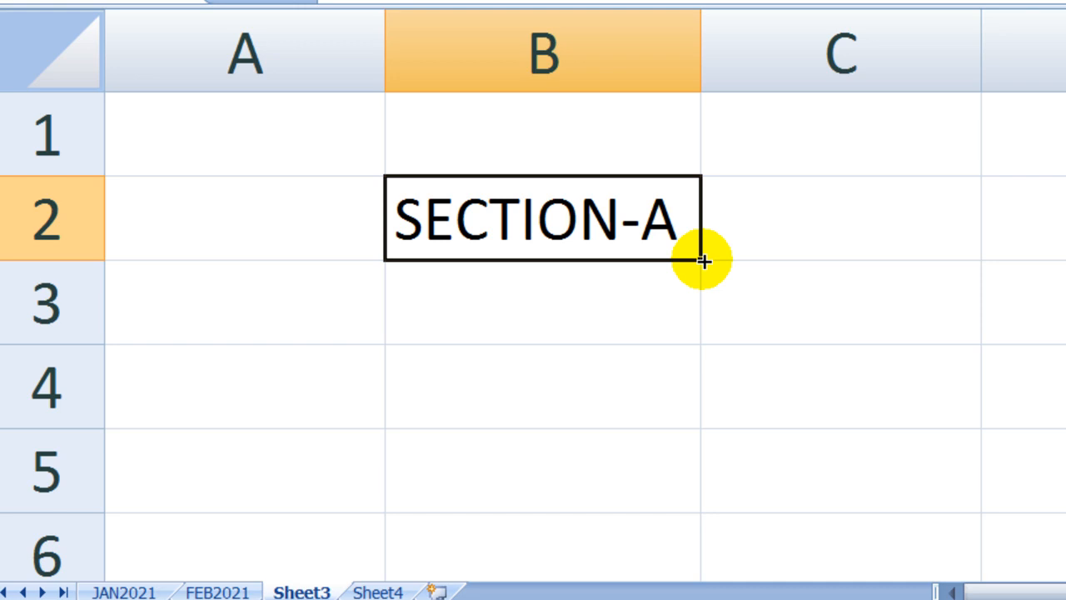
drag(702, 260, 690, 486)
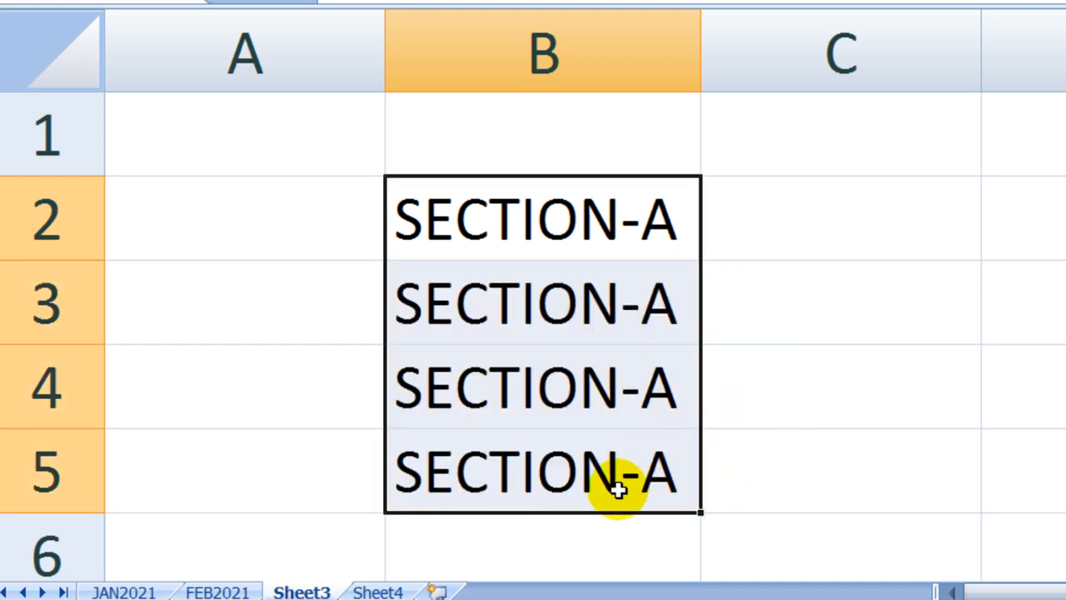
- Undo the last fill so that only cell B2 holds SECTION-A
click(580, 533)
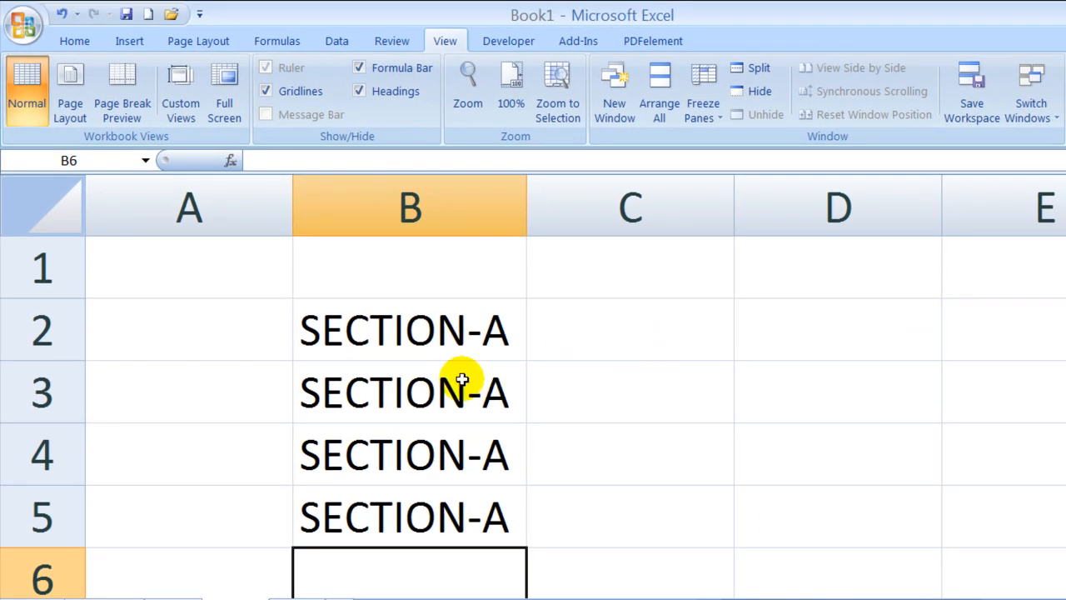
key(ctrl+z)
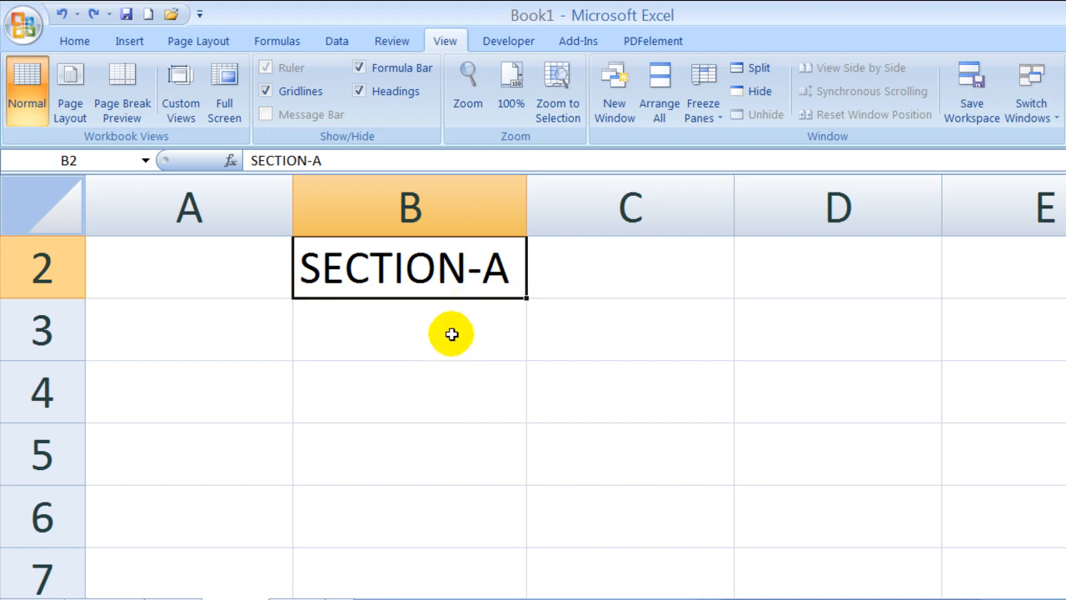
click(33, 26)
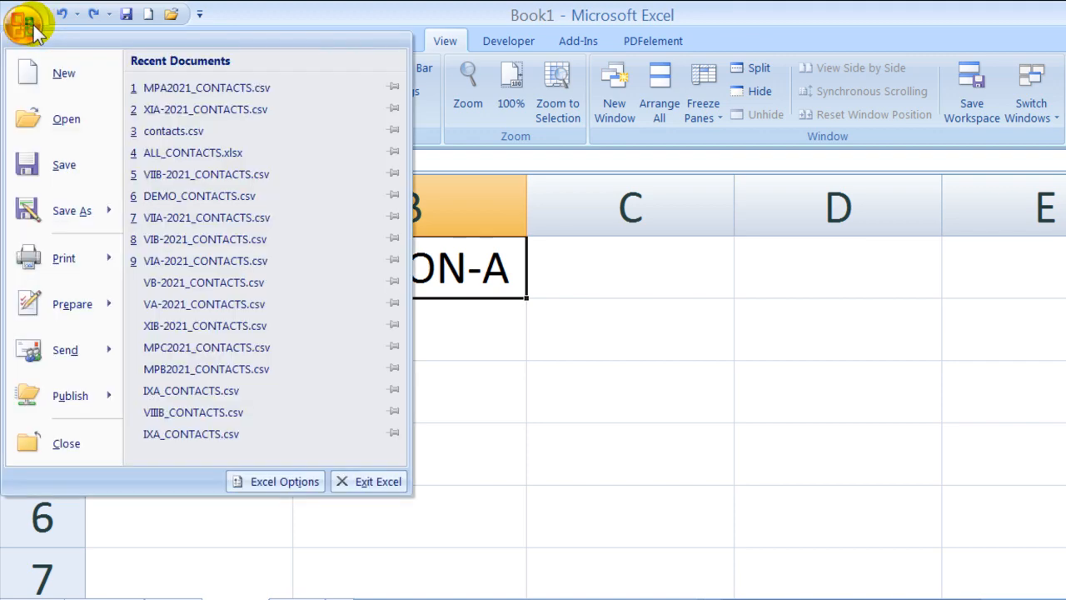
click(268, 17)
- Copy SECTION-A from cell B2, paste it into cells B3 through B6, and undo the paste
click(73, 41)
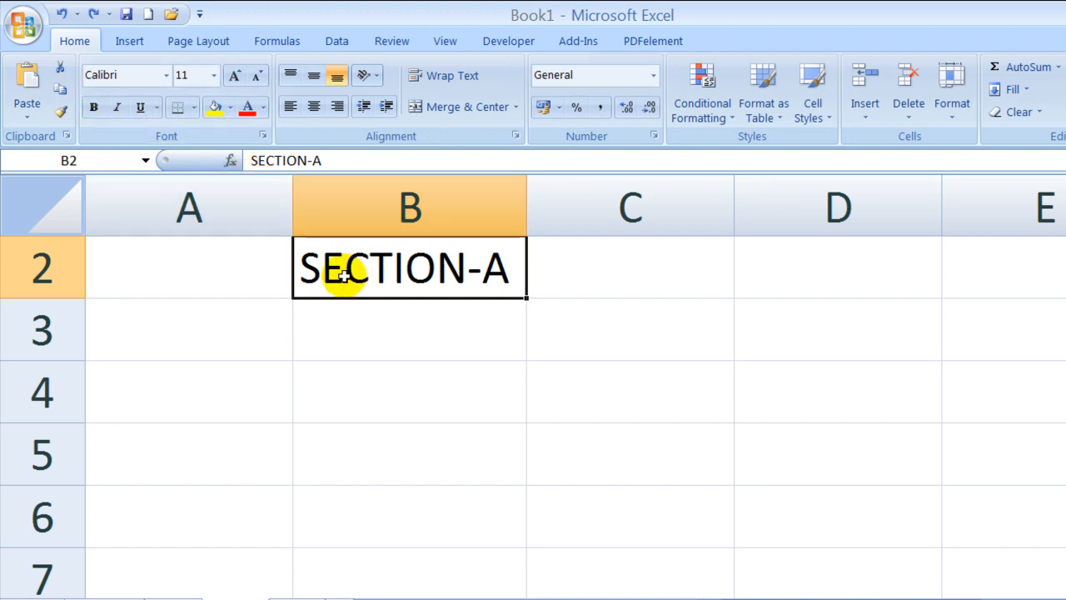
click(69, 89)
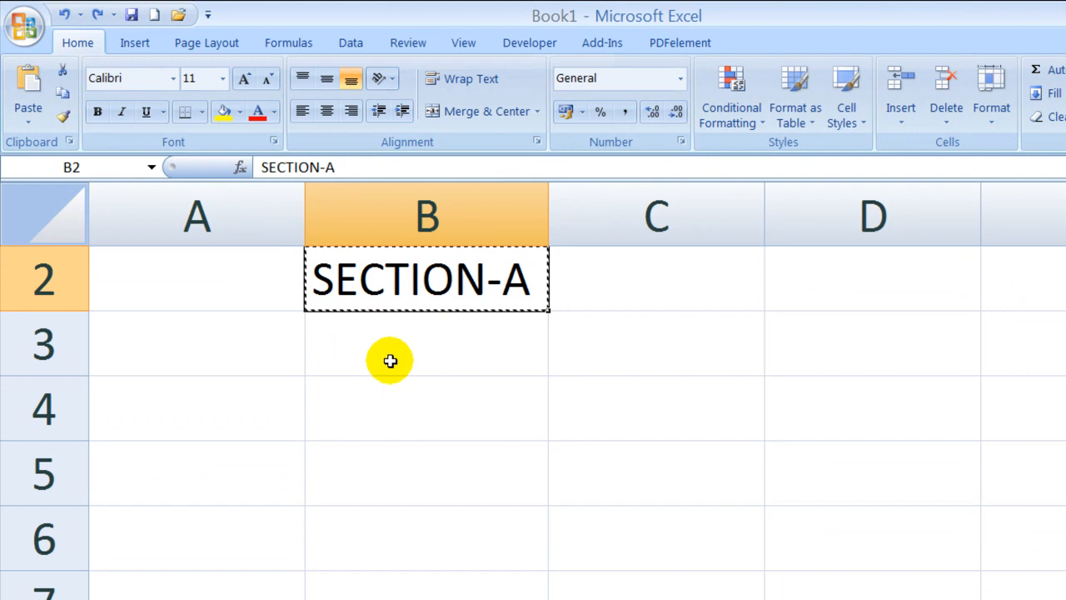
click(389, 361)
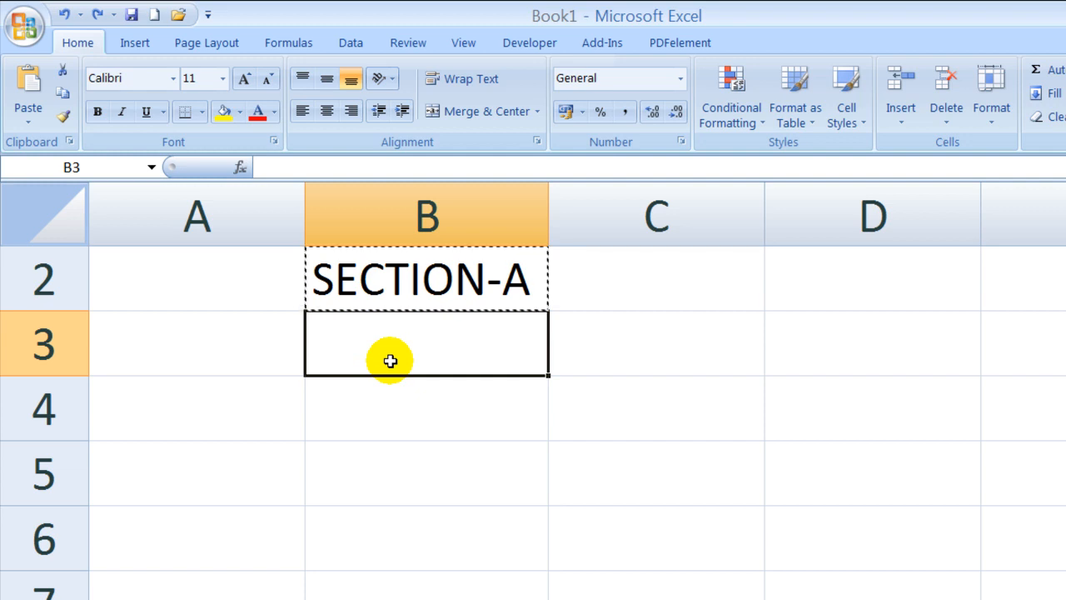
key(shift+Down)
key(shift+Down)
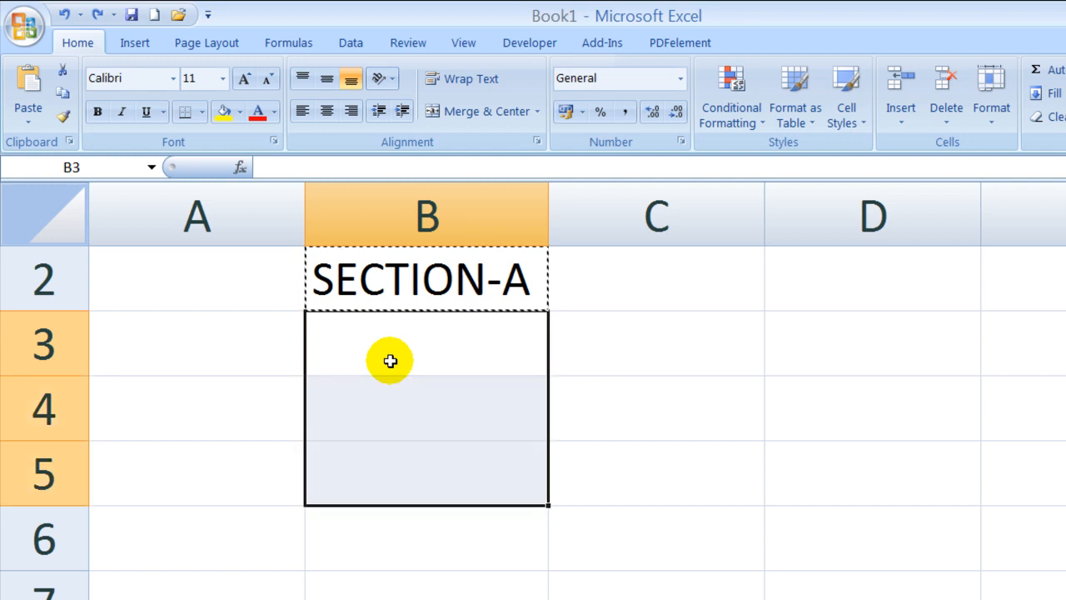
key(shift+Down)
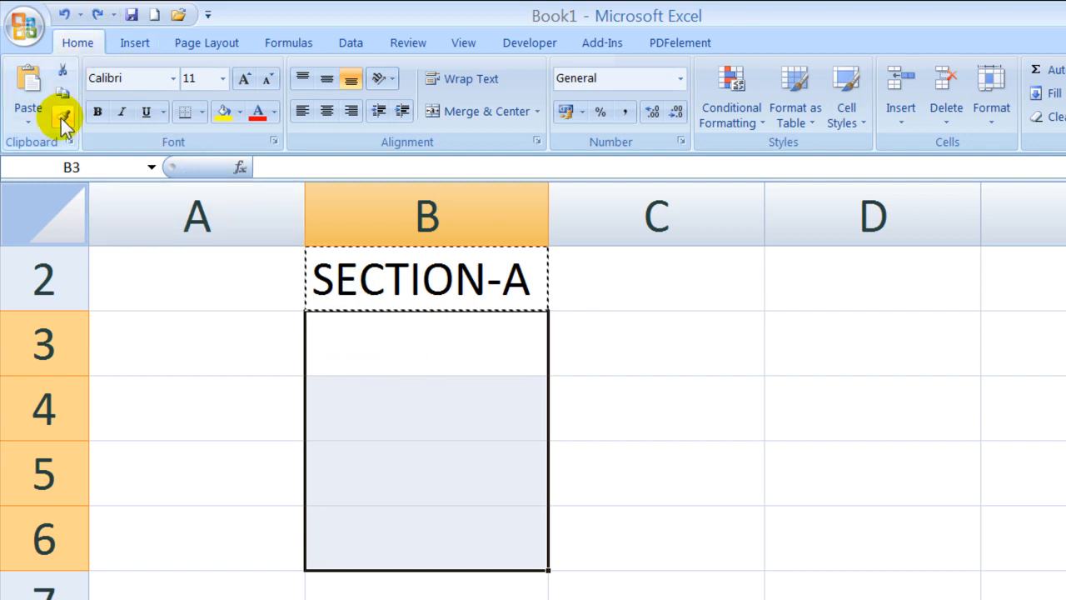
click(27, 83)
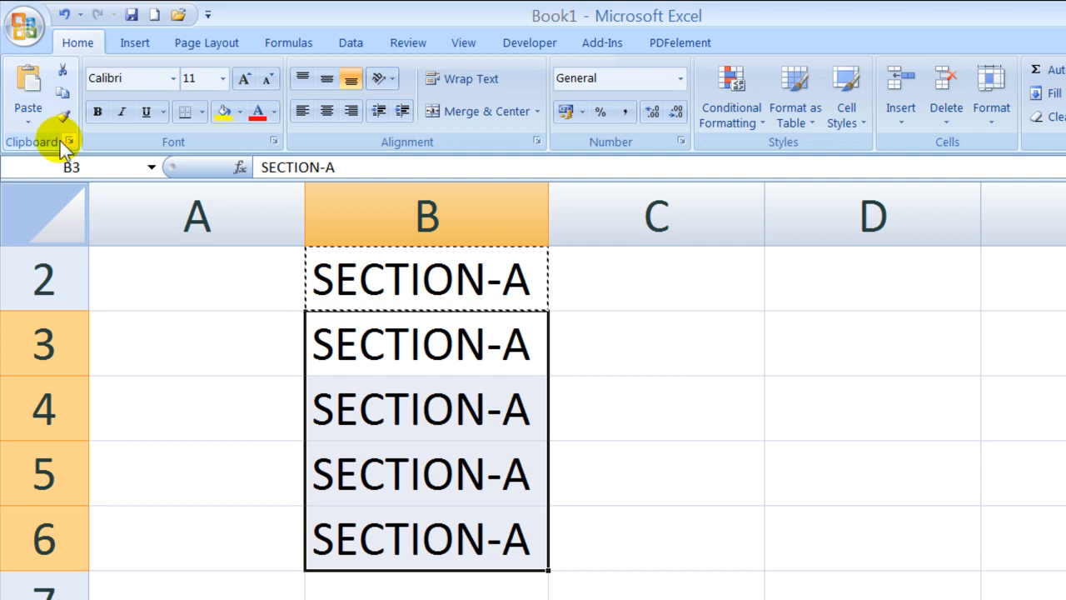
key(ctrl+z)
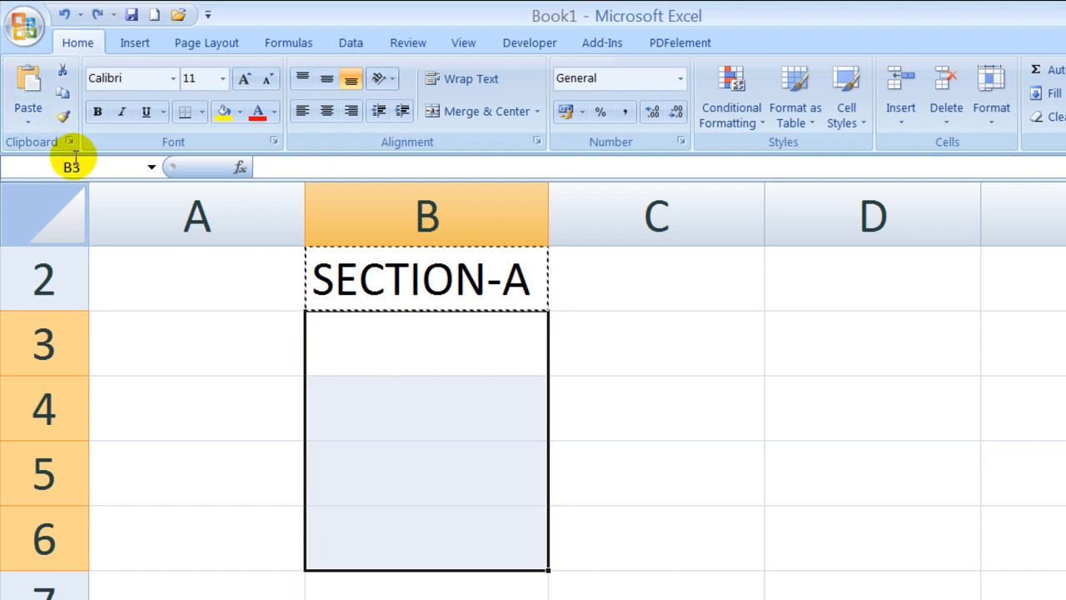
- Cancel the copy mode and fill SECTION-A from cell B2 down to B6
double_click(380, 336)
click(416, 276)
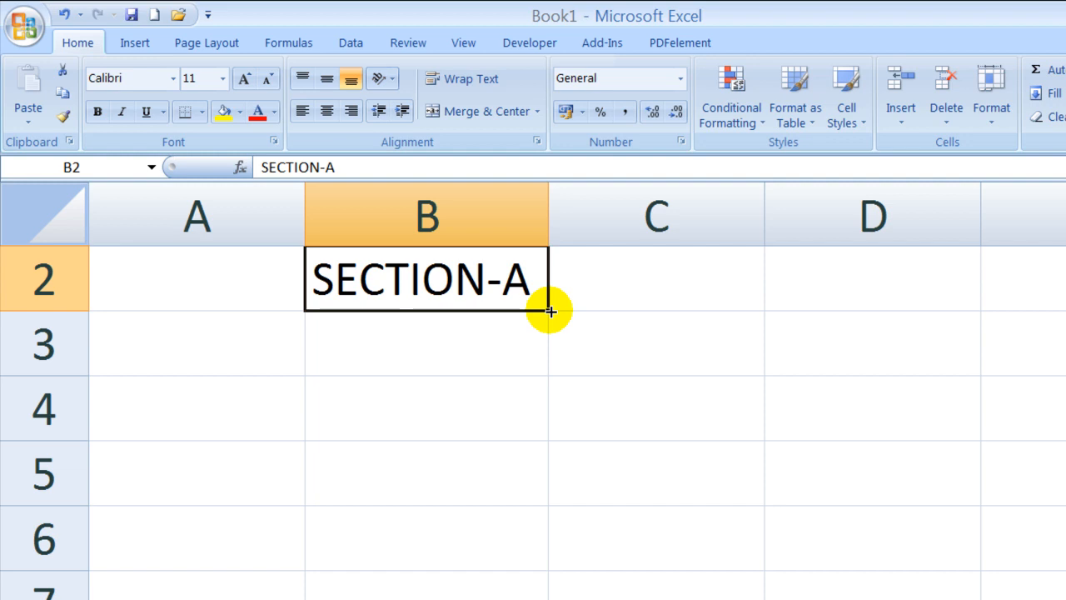
drag(550, 311, 548, 551)
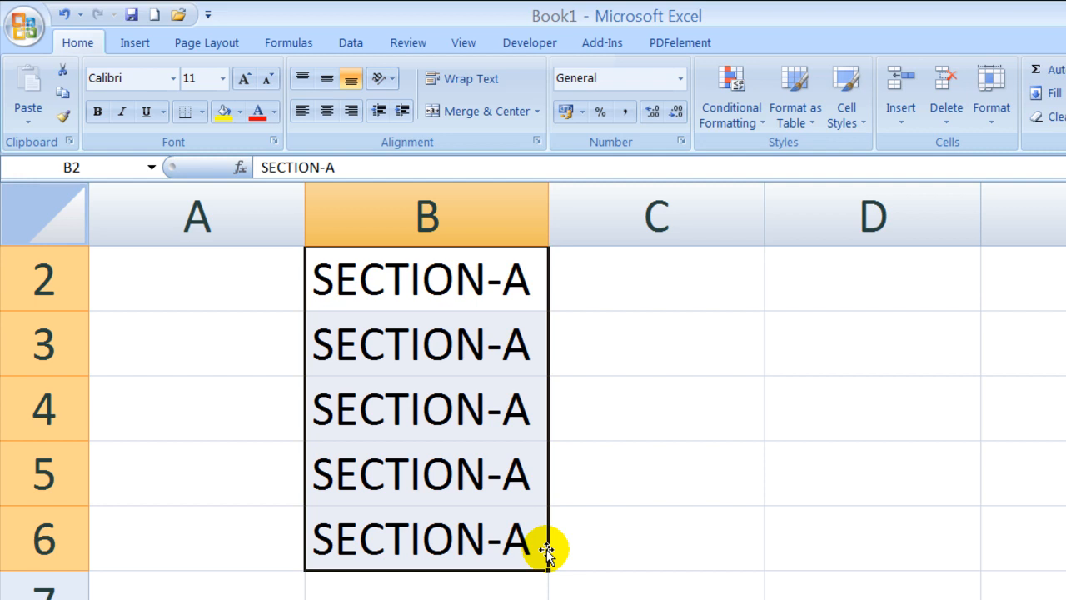
- Enter JAN in cell C2 and fill the month series down to C6
click(671, 285)
text(JAN)
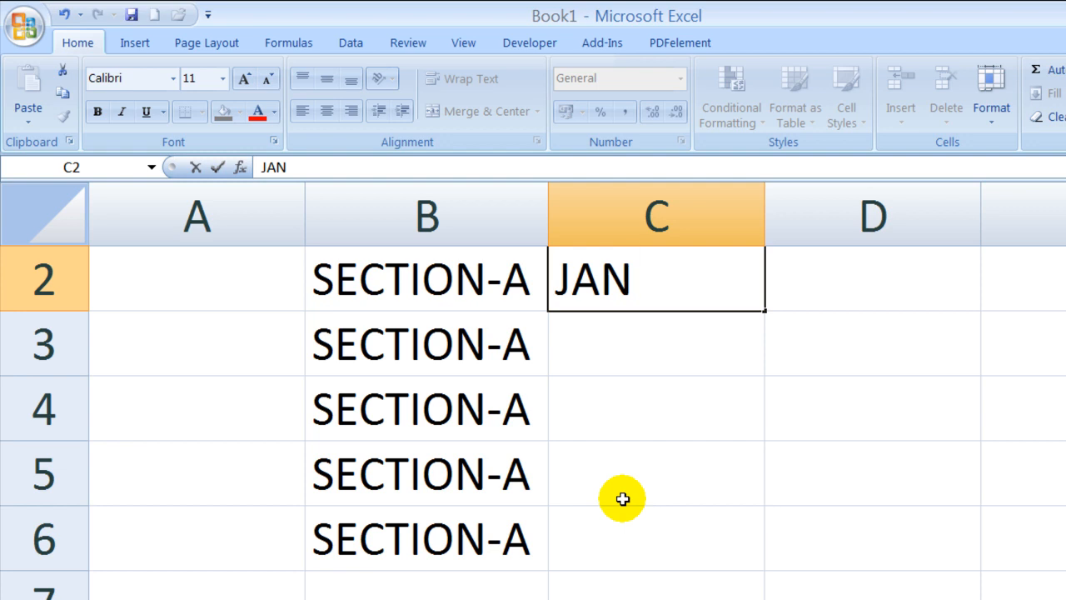
key(Return)
click(634, 279)
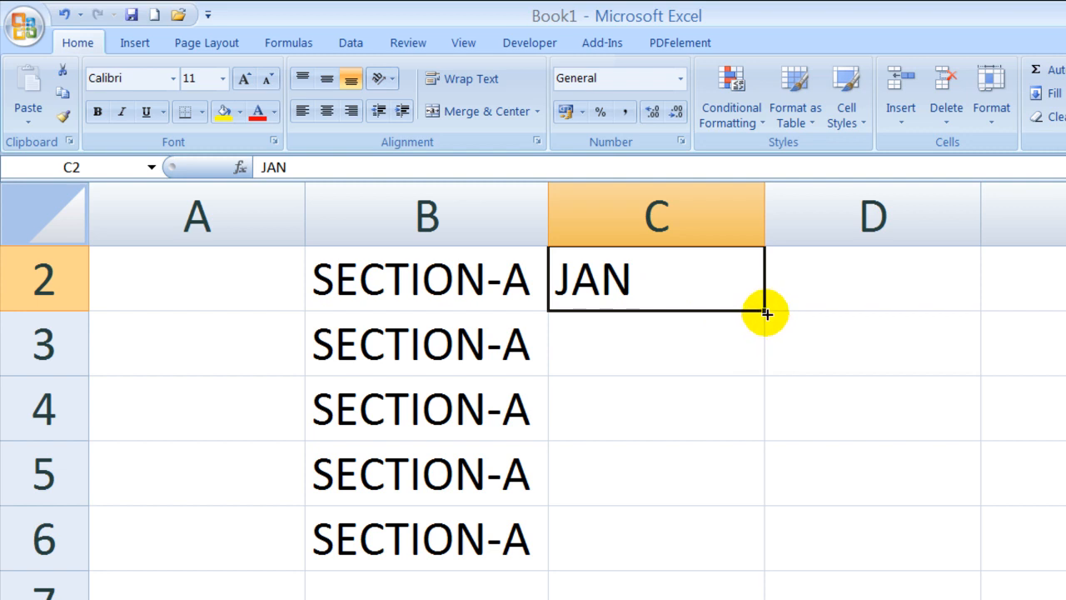
drag(766, 313, 762, 546)
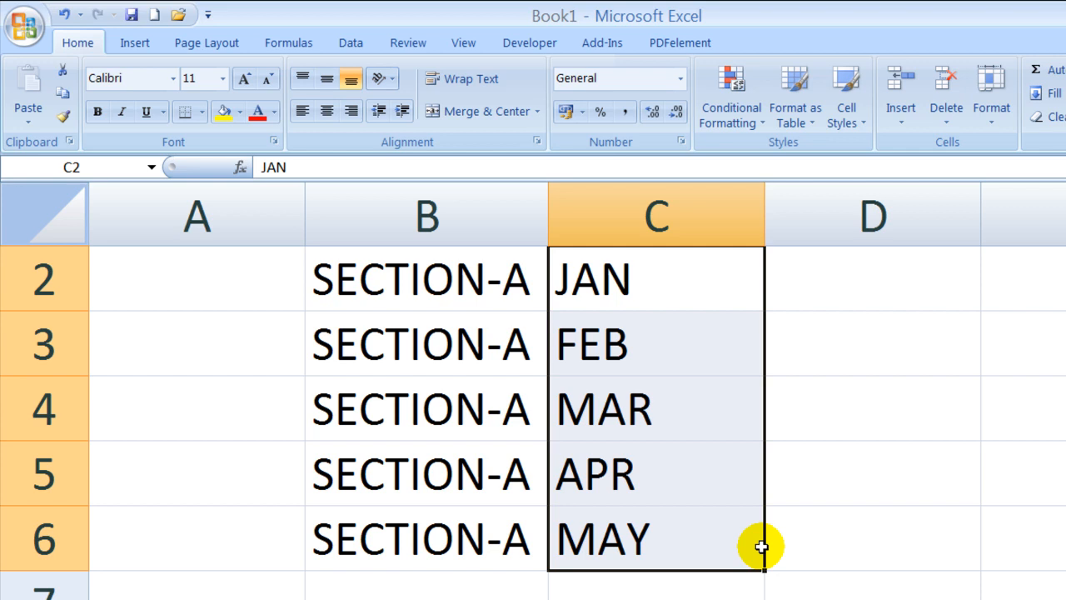
- Enter SUNDAY in cell A2 and fill the weekday series down column A to row 7
click(205, 286)
text(SUN)
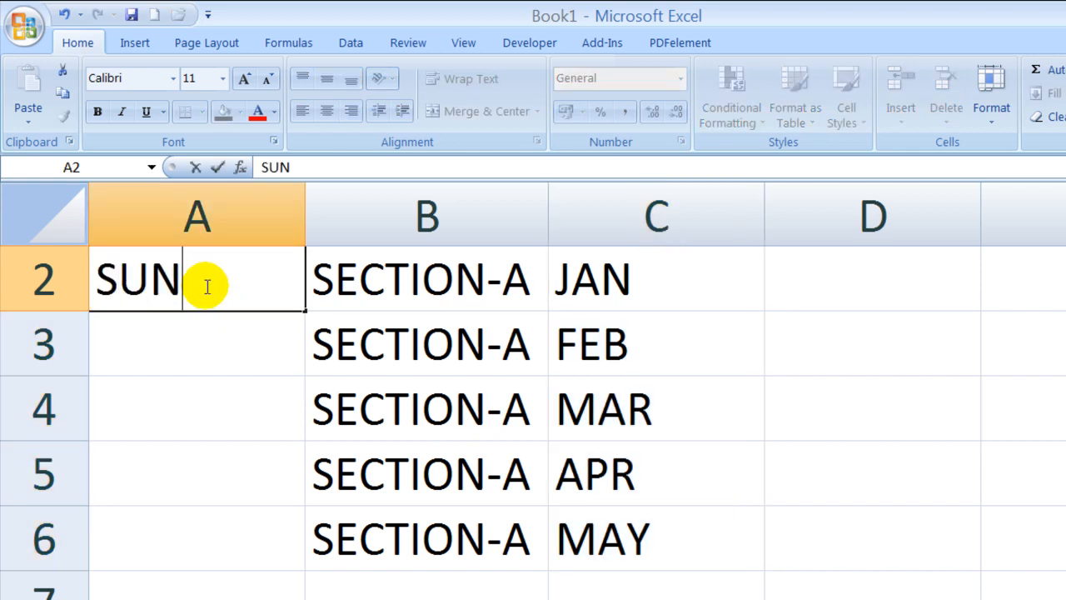
text(DAY)
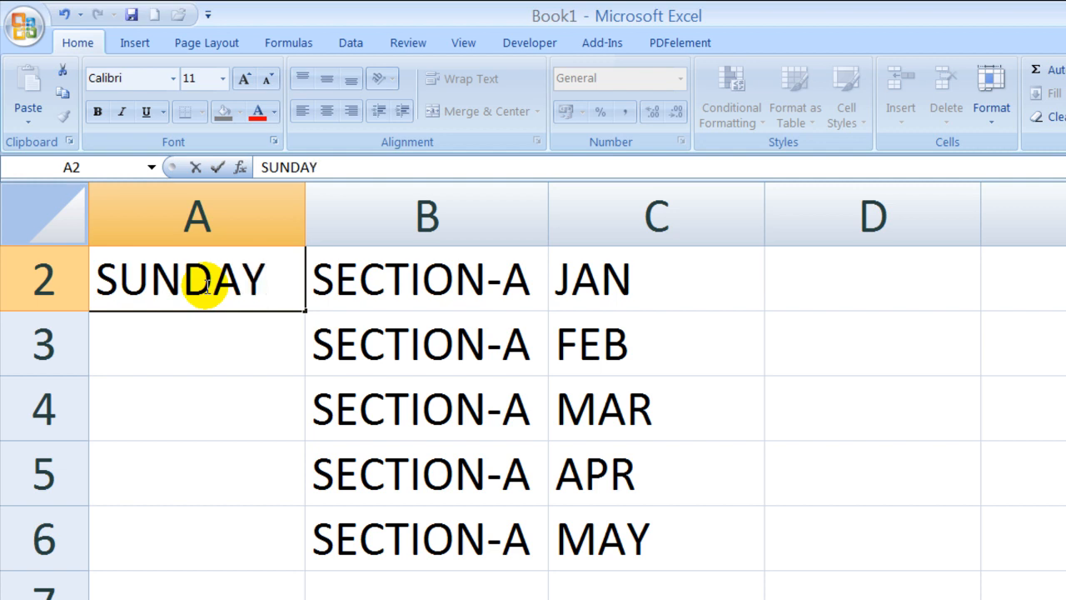
key(Return)
click(204, 285)
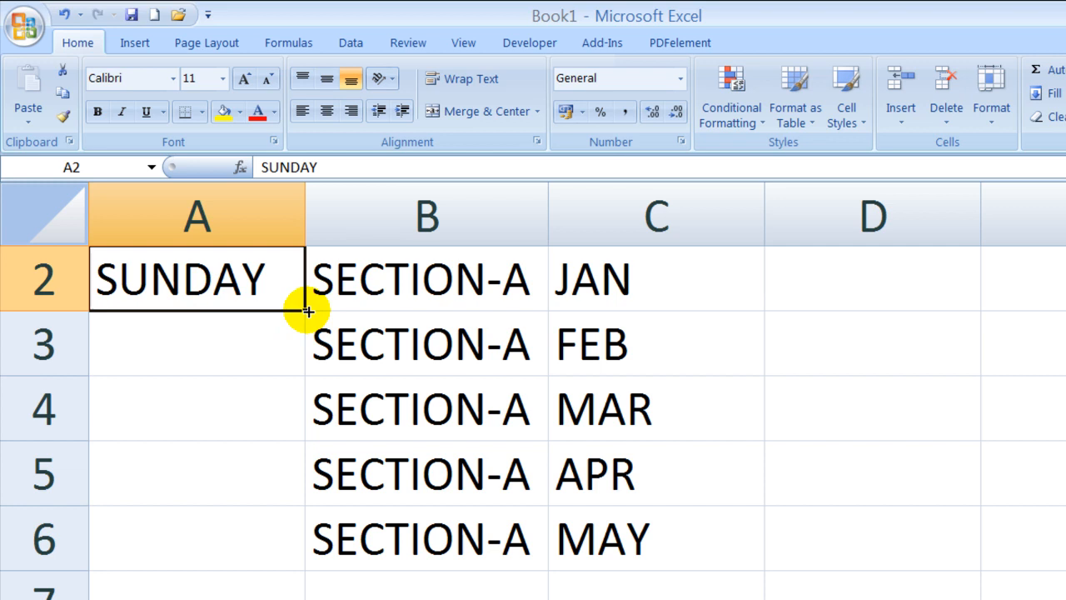
drag(306, 310, 298, 593)
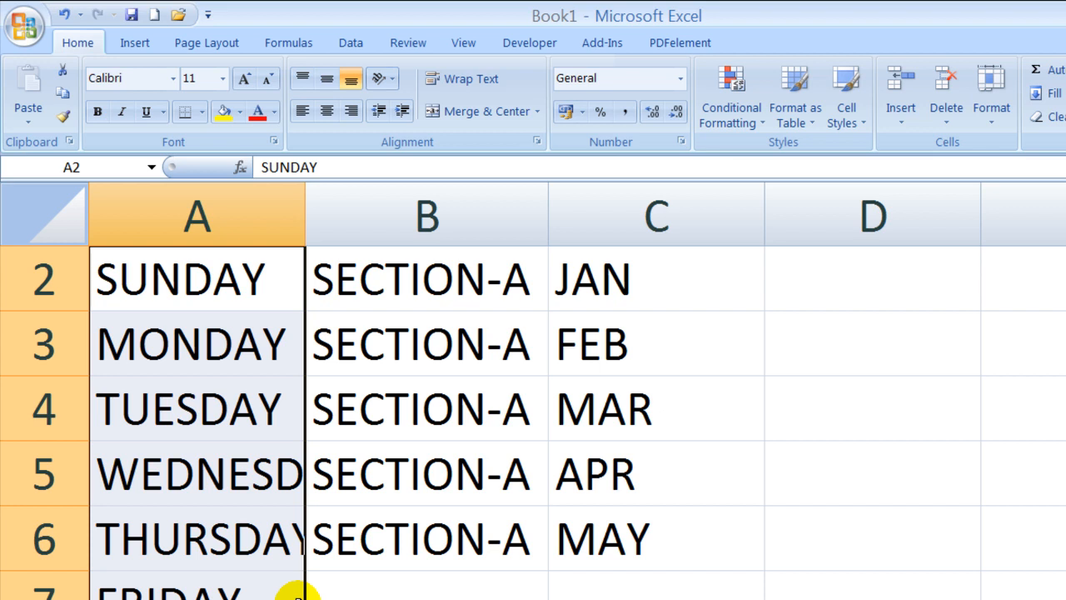
- Delete the contents of columns A to C from row 2 down to row 7
click(142, 282)
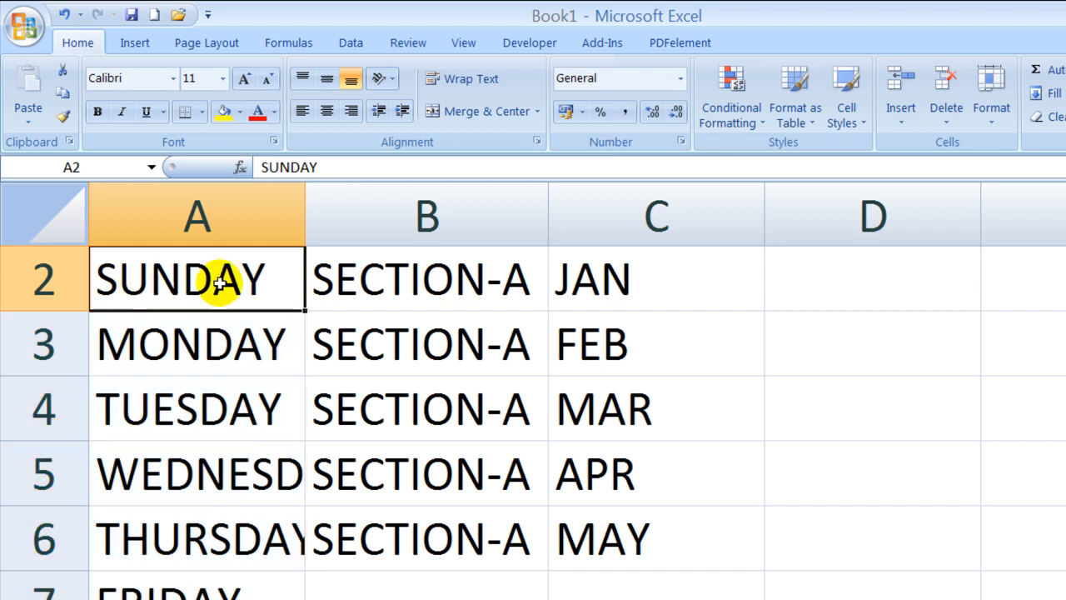
drag(220, 283, 686, 583)
key(Delete)
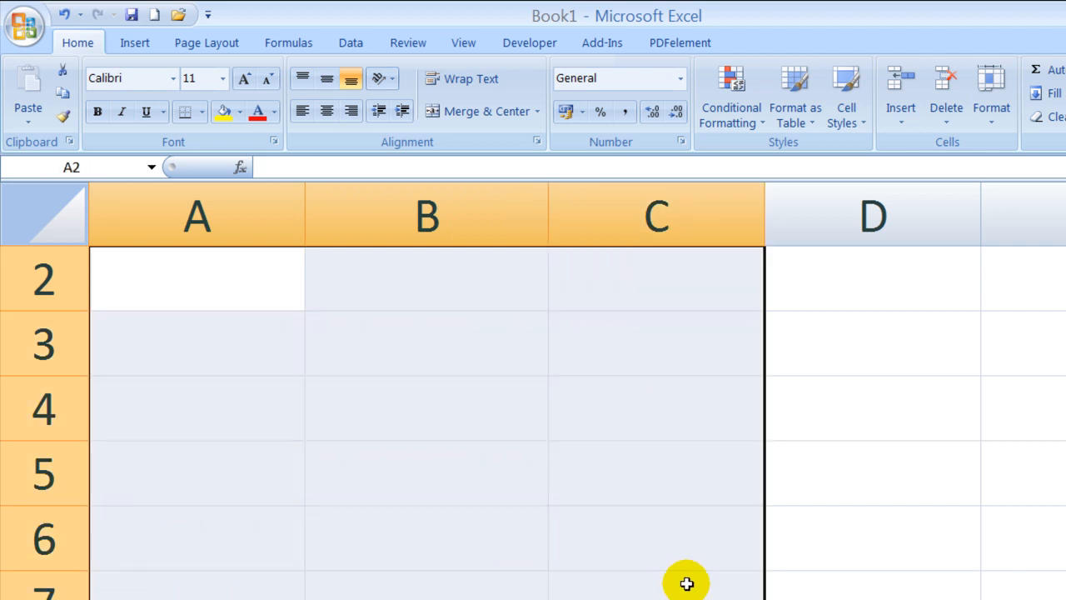
- Enter FRIDAY in cell A2 and fill the weekday series down to A6
click(215, 298)
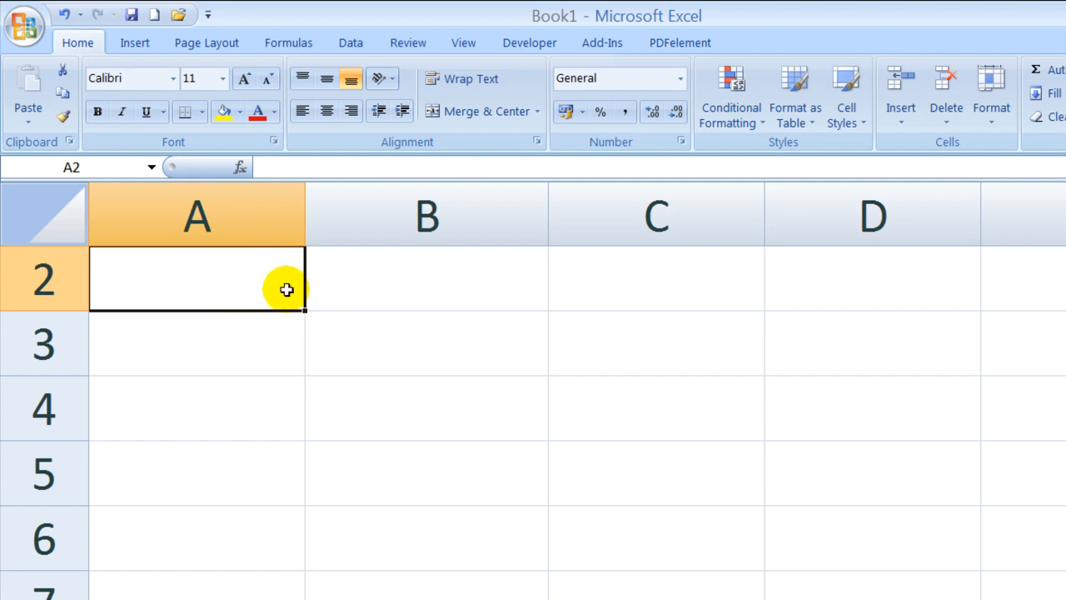
text(FR)
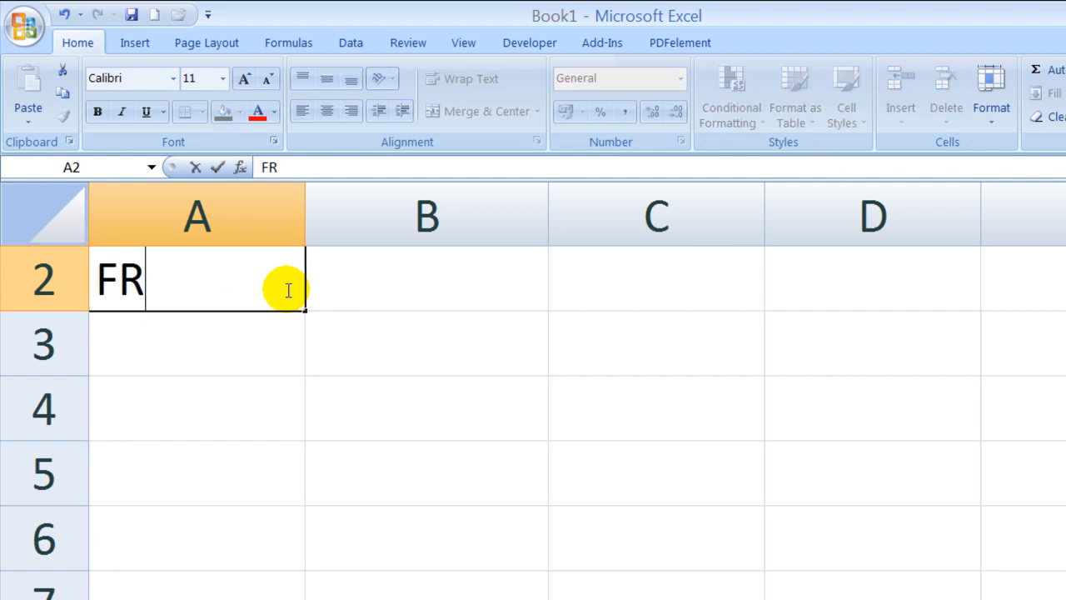
text(IDAY)
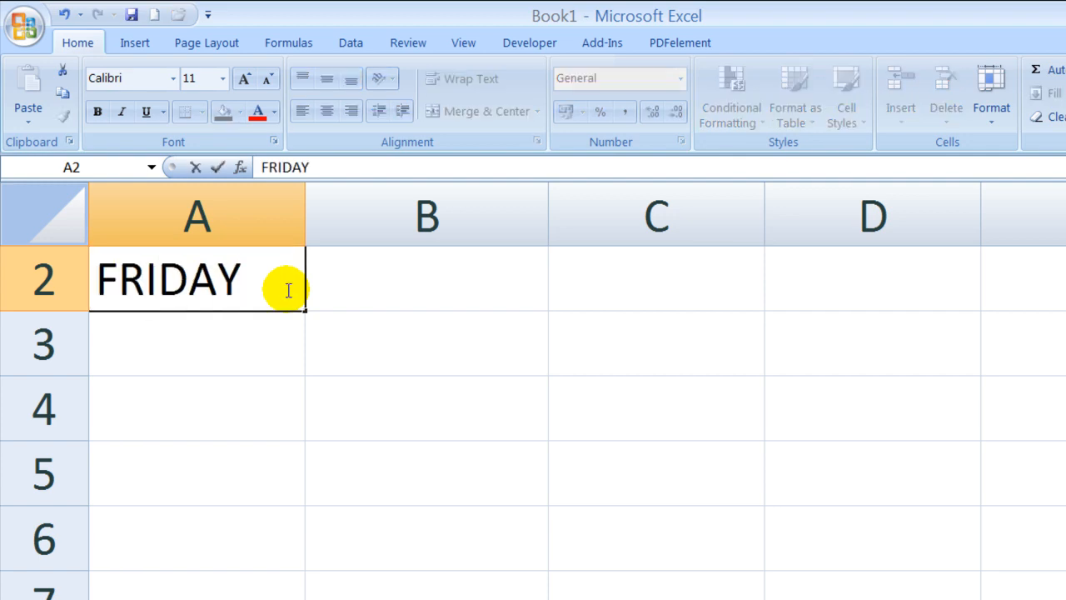
key(Return)
click(278, 282)
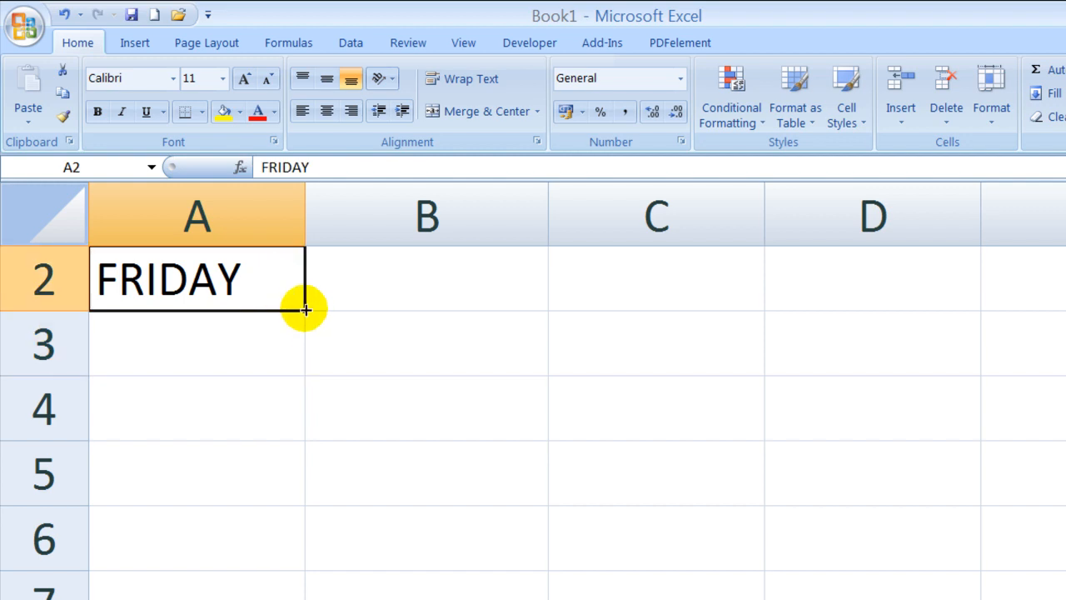
drag(306, 309, 295, 543)
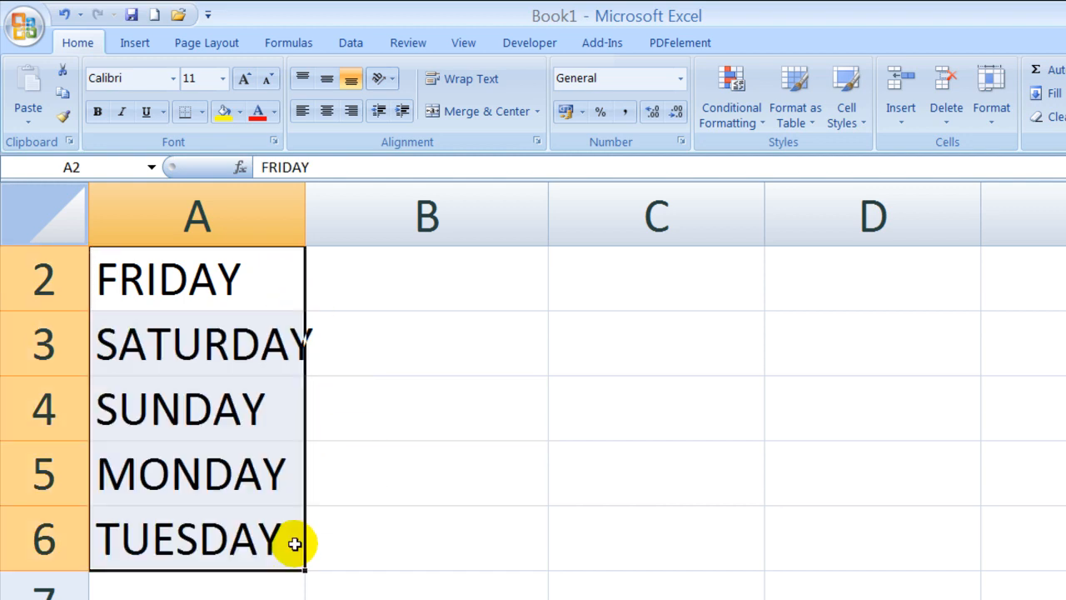
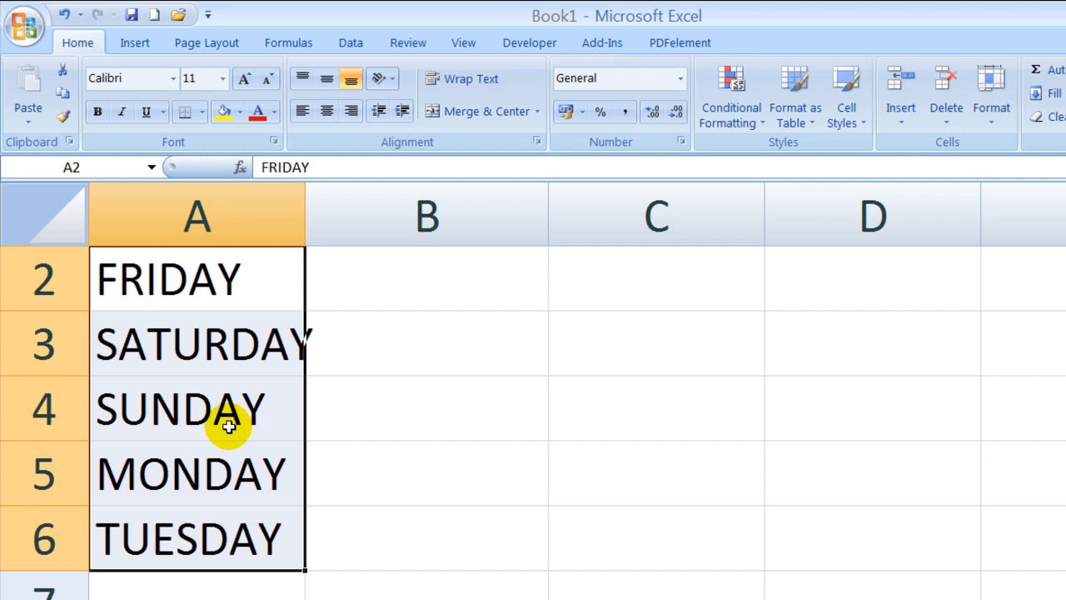
- Enter 1 in cell B2 and 2 in B3, and fill the number series from both cells down to B6
click(477, 284)
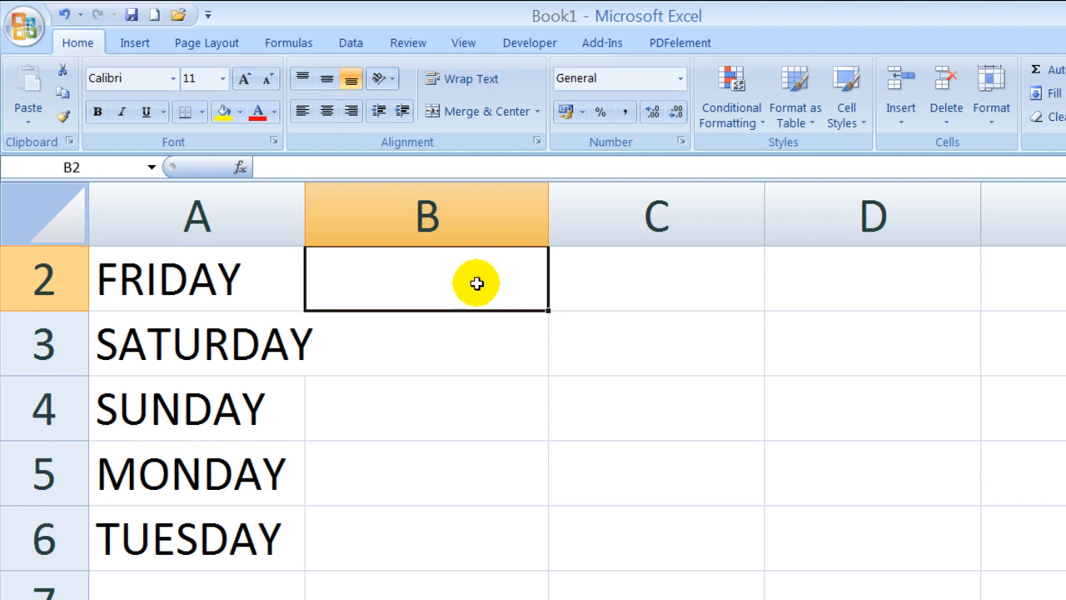
text(1)
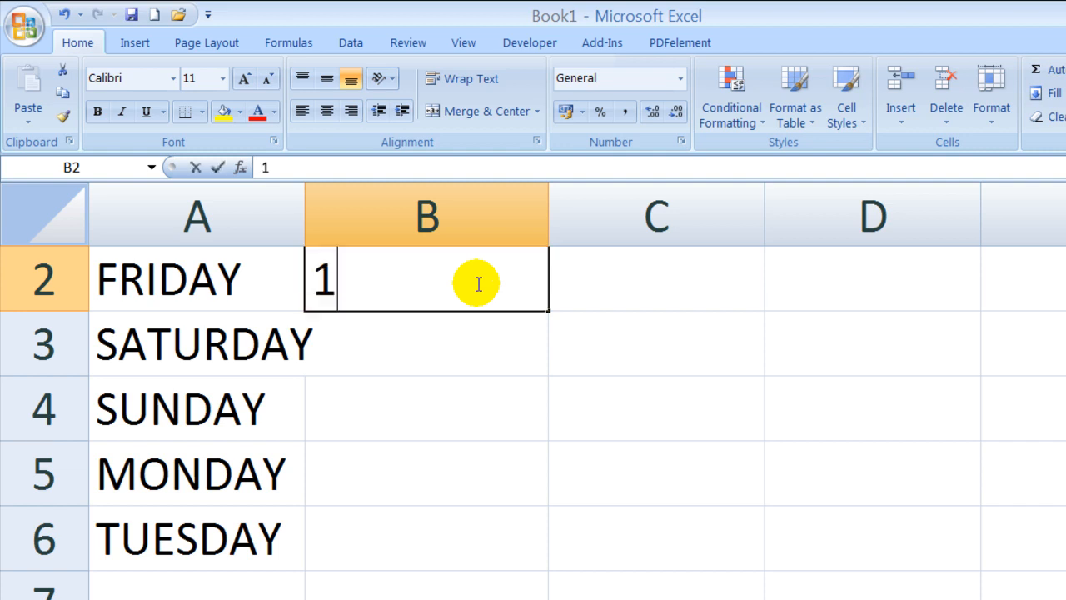
key(Return)
text(2)
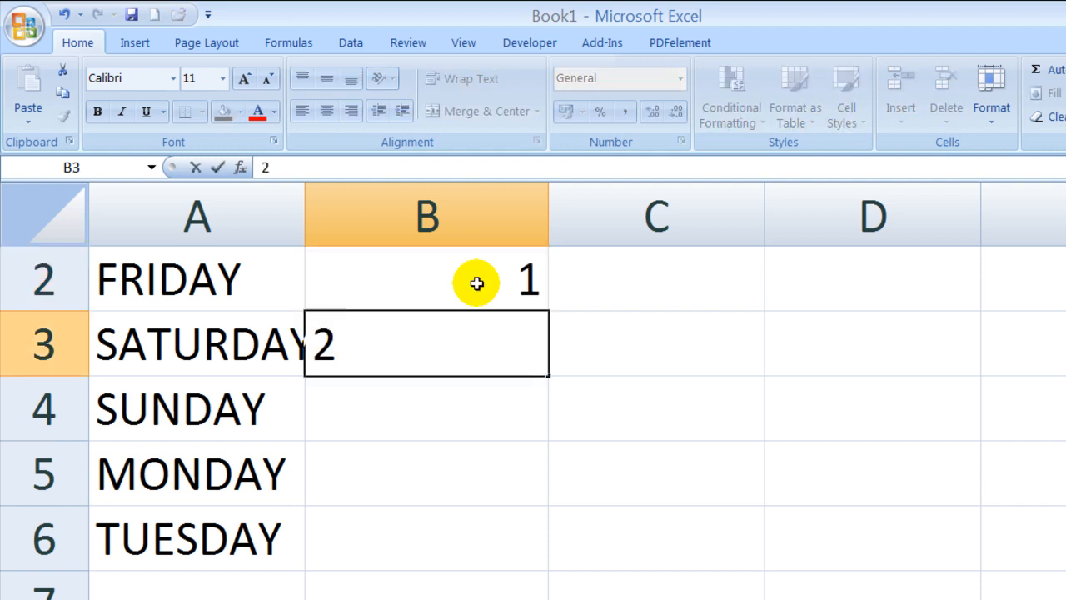
click(477, 283)
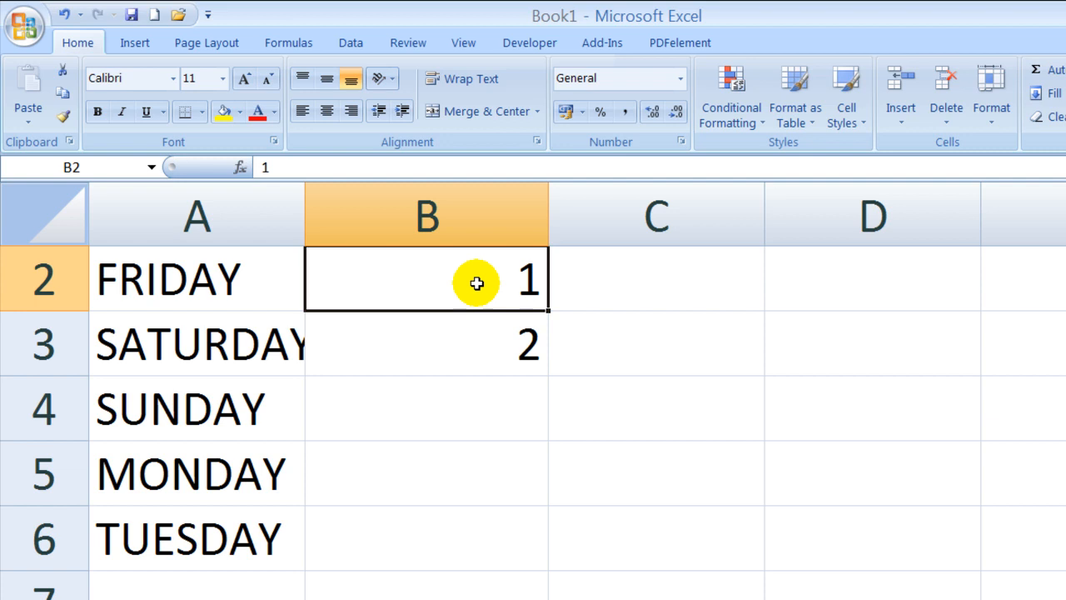
key(shift+Down)
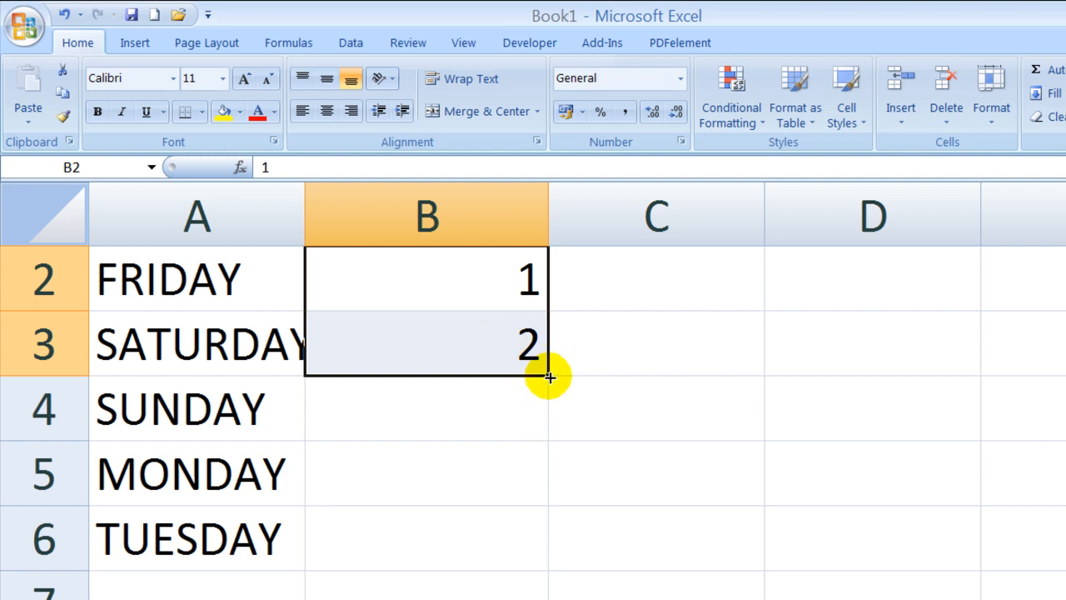
drag(549, 377, 543, 593)
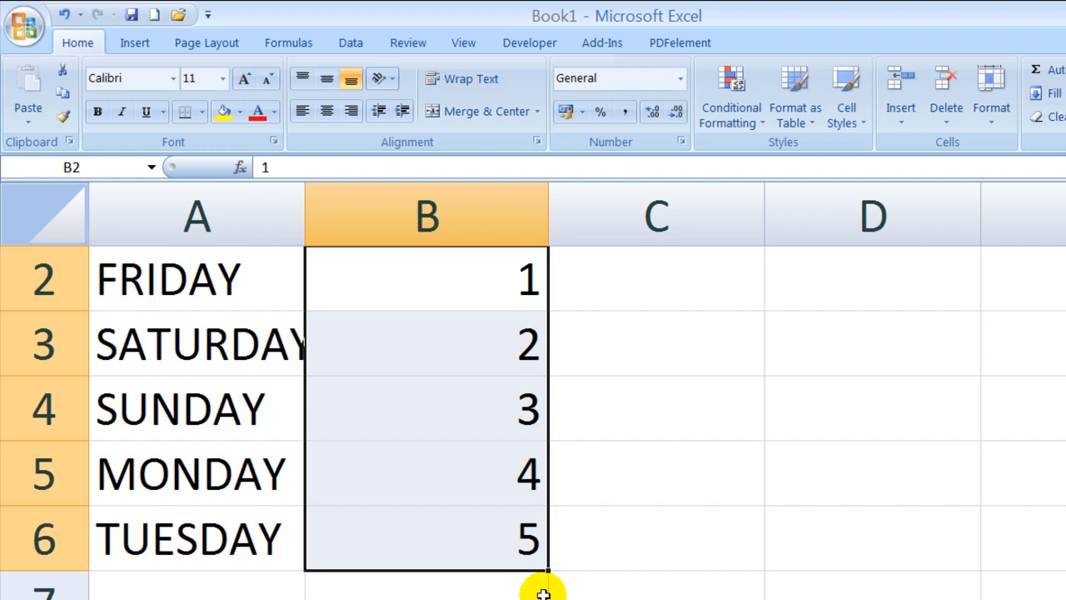
- Enter the number 10 in cell C2
click(685, 290)
text(10)
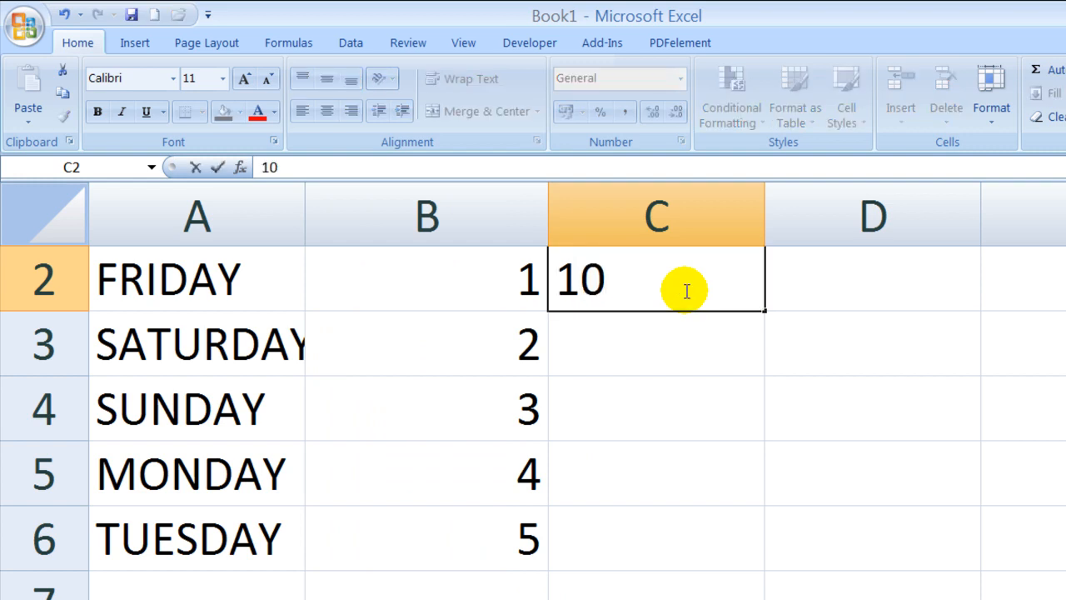
key(Return)
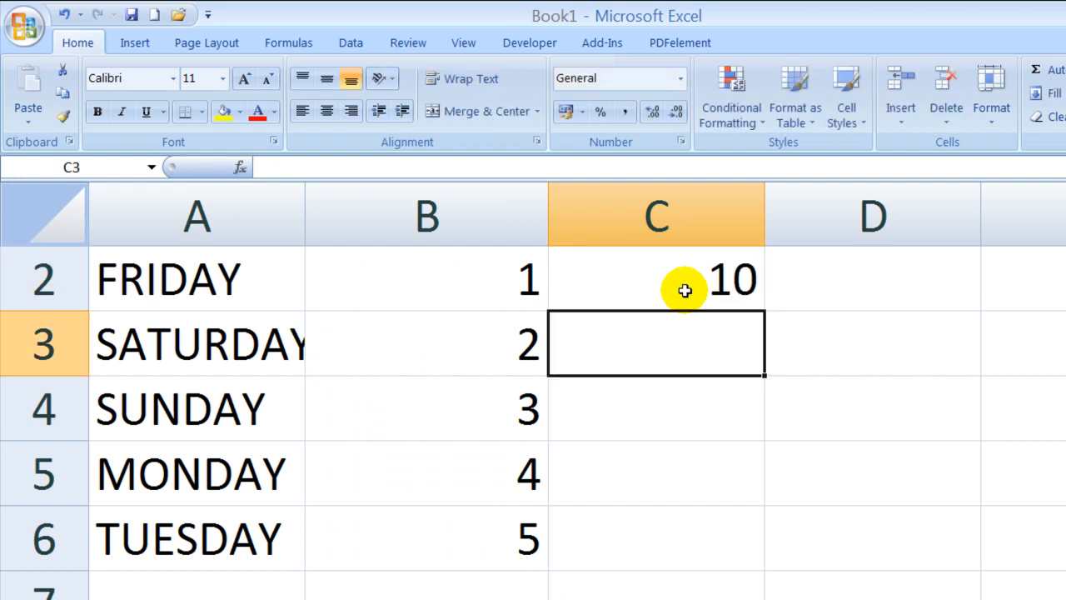
- Enter 9 in cell C3 and fill the descending number series from C2 and C3 down to C6
text(9)
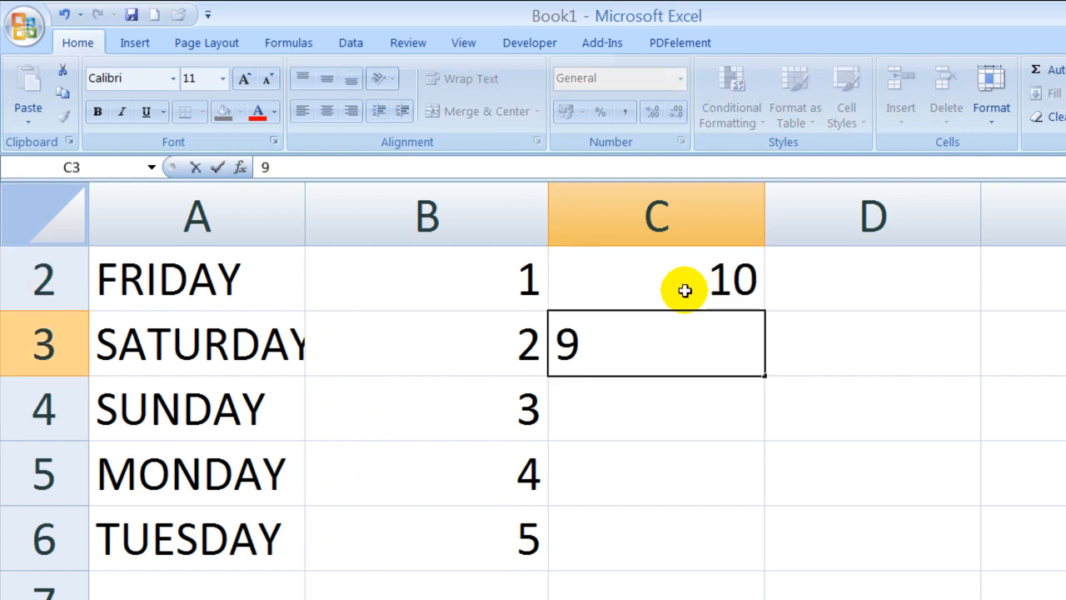
key(Return)
key(Up)
key(Up)
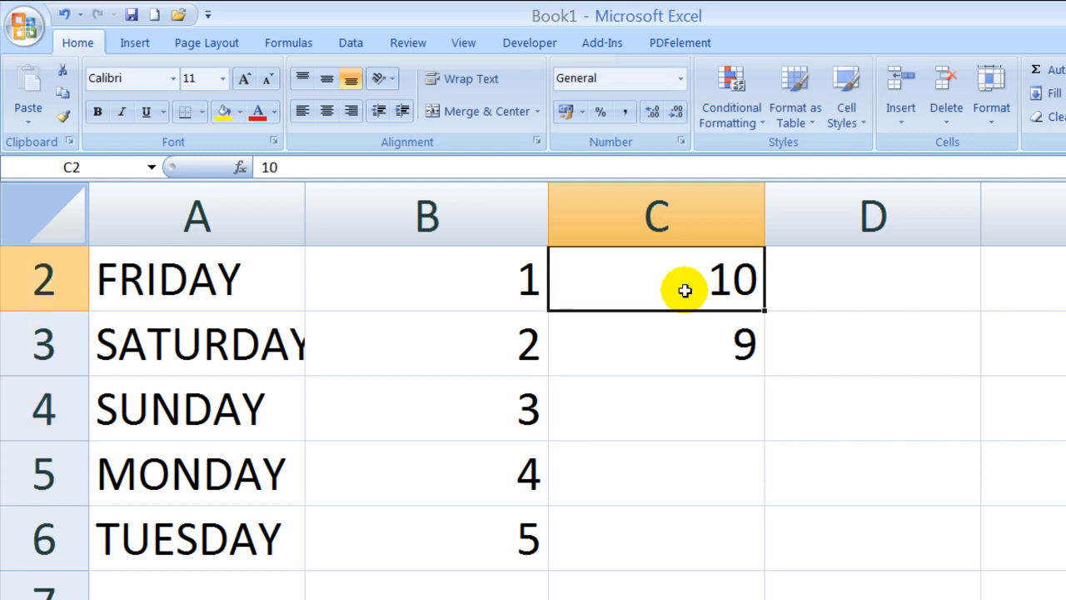
key(shift+Down)
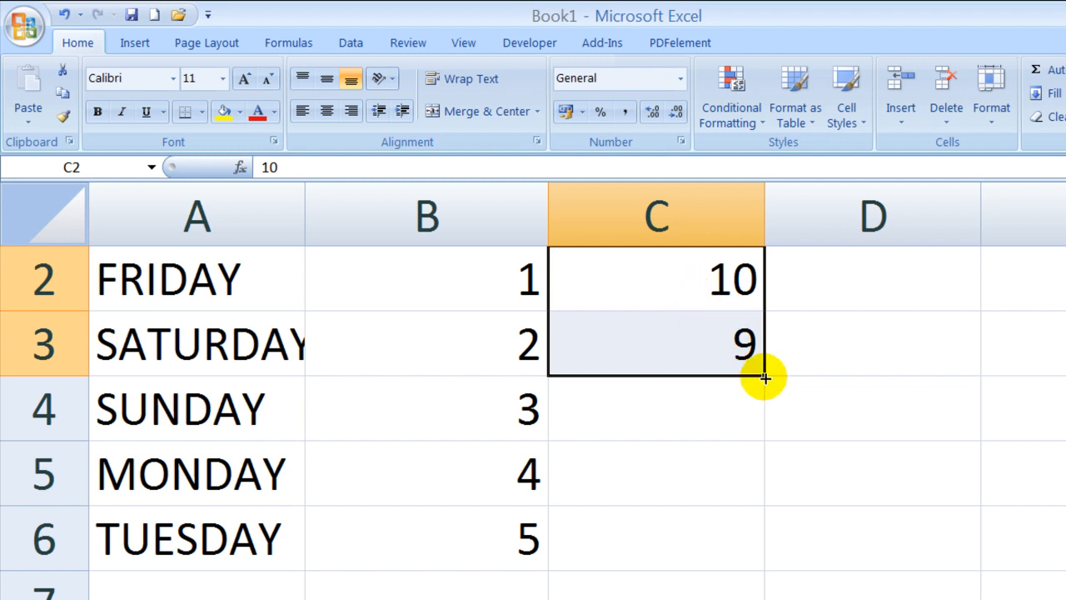
drag(761, 380, 747, 539)
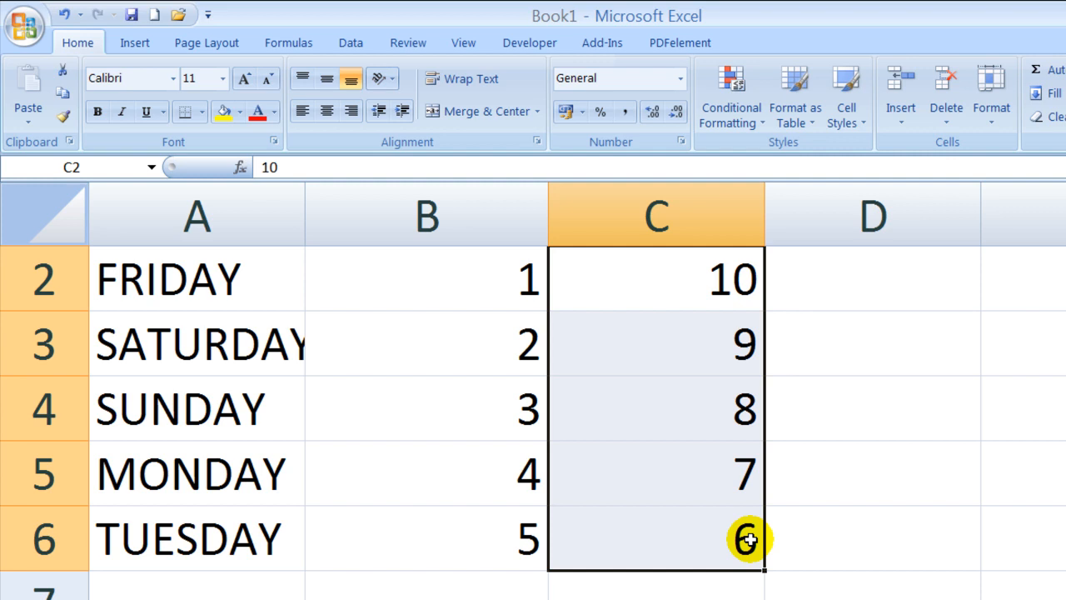
- Enter 1 in cell D2 and fill that single cell down to D6
click(905, 292)
text(1)
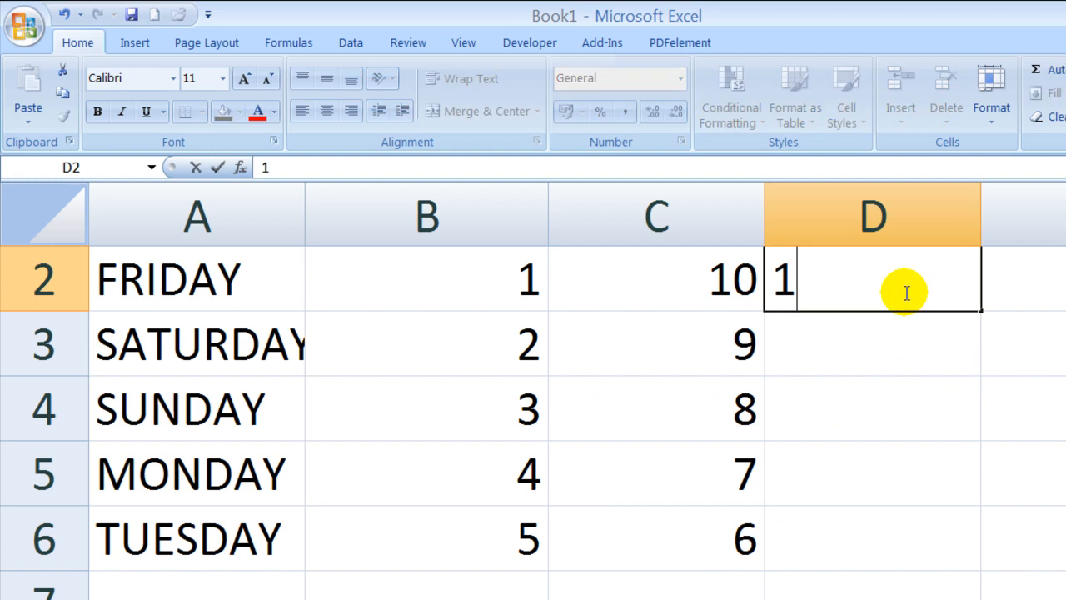
key(Return)
click(901, 282)
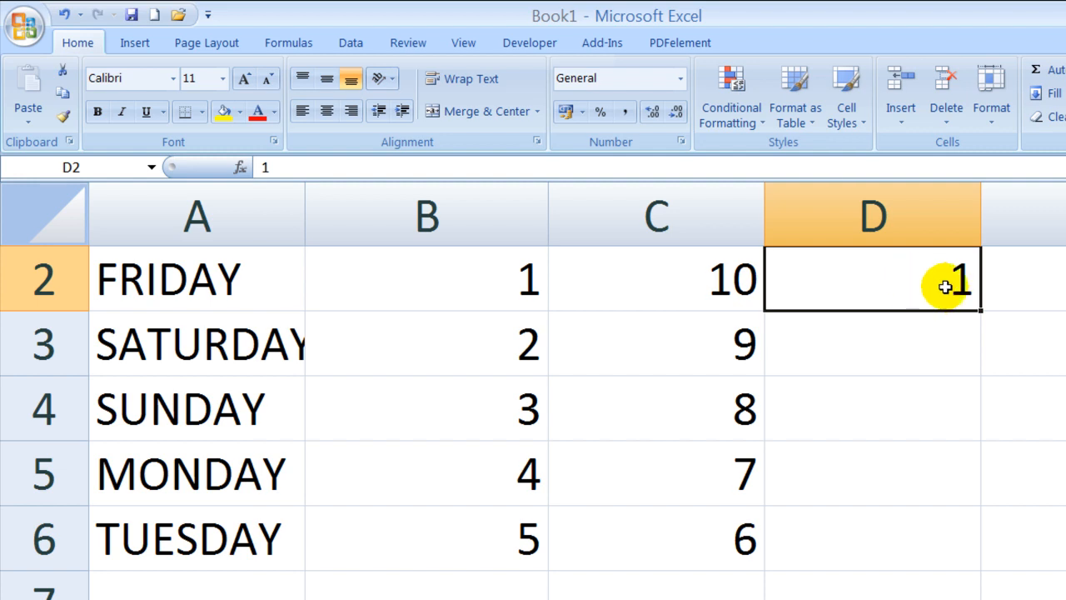
drag(983, 310, 982, 585)
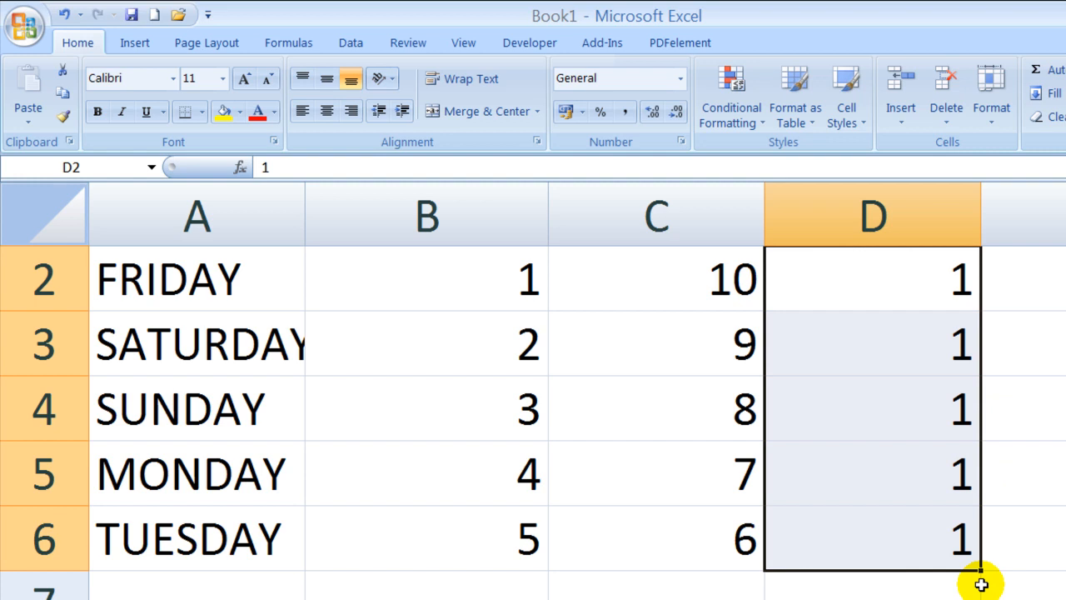